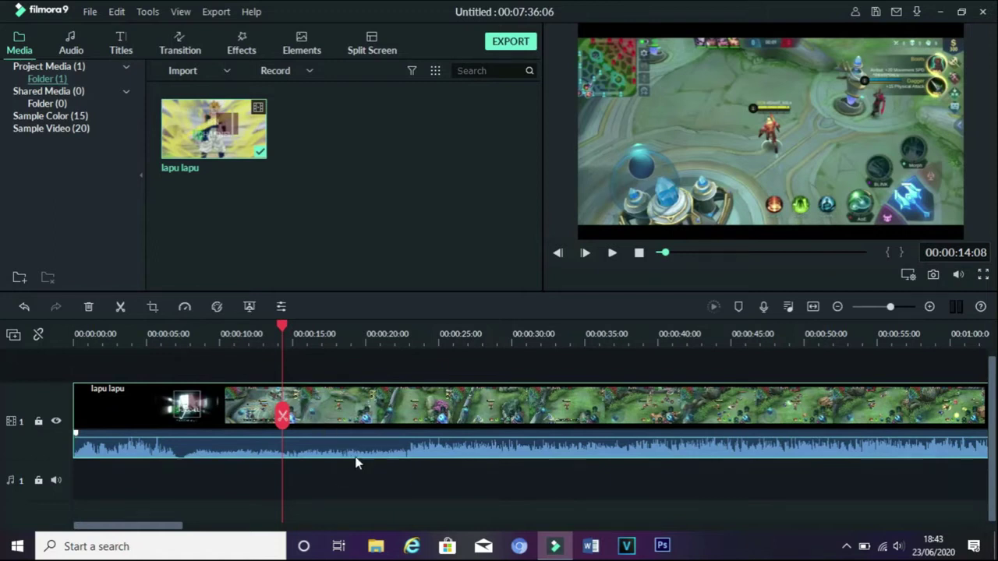
- Open the lapu lapu clip's editing settings and collapse the Transform, Stabilization and Lens Correction sections
{"action": "right_click", "coordinate": [357, 418]}
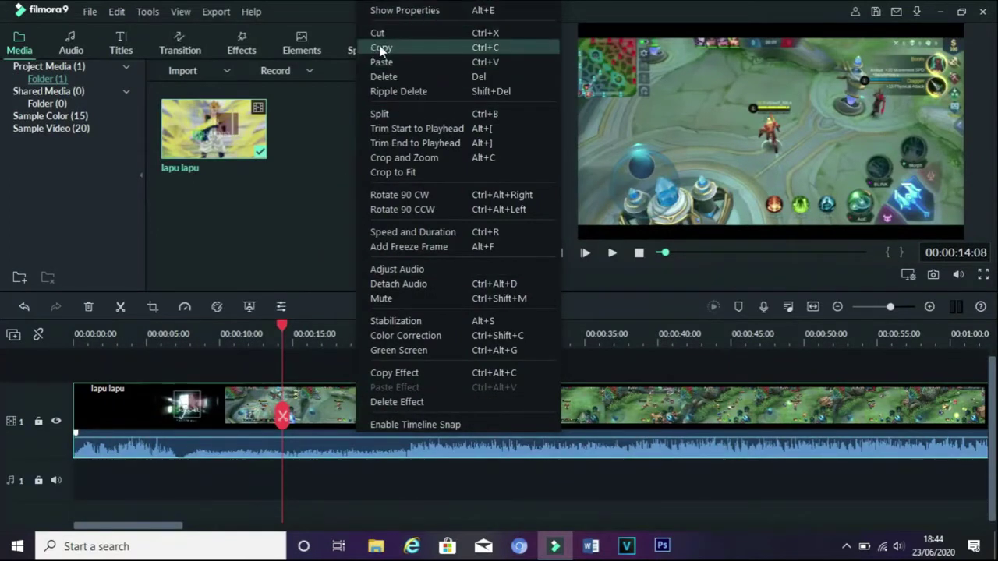
{"action": "left_click", "coordinate": [413, 12]}
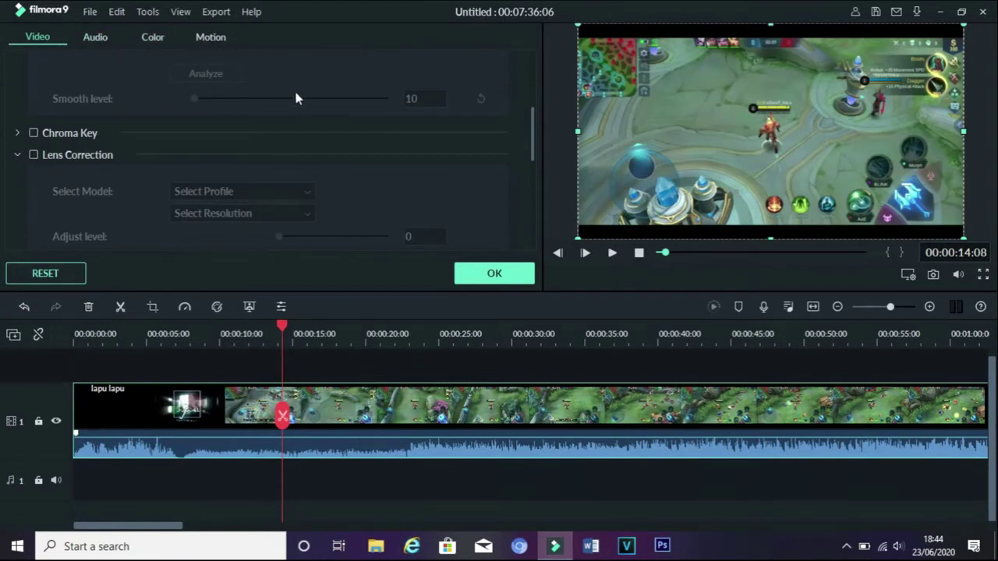
{"action": "scroll", "coordinate": [363, 170], "scroll_direction": "up", "scroll_amount": 5}
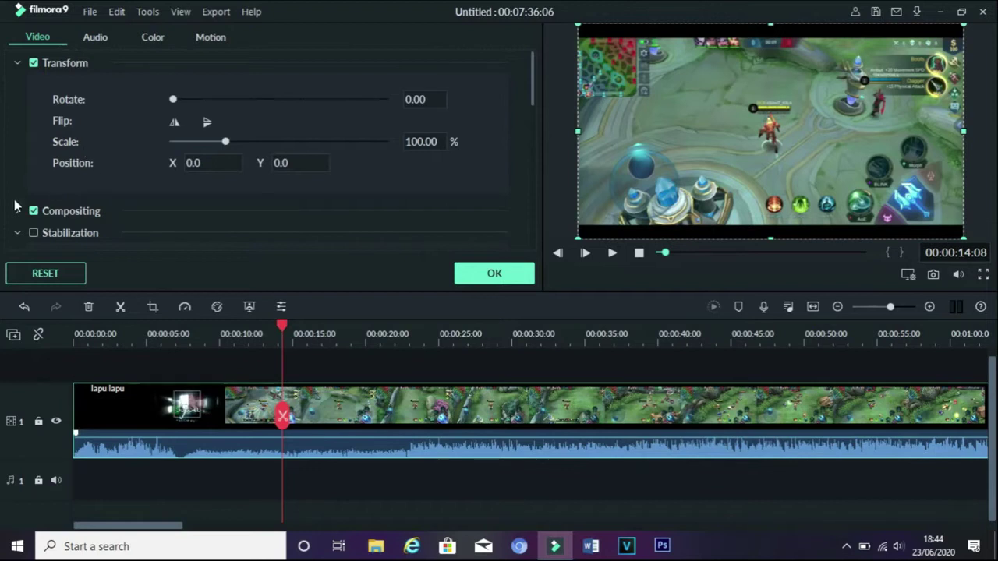
{"action": "left_click", "coordinate": [17, 64]}
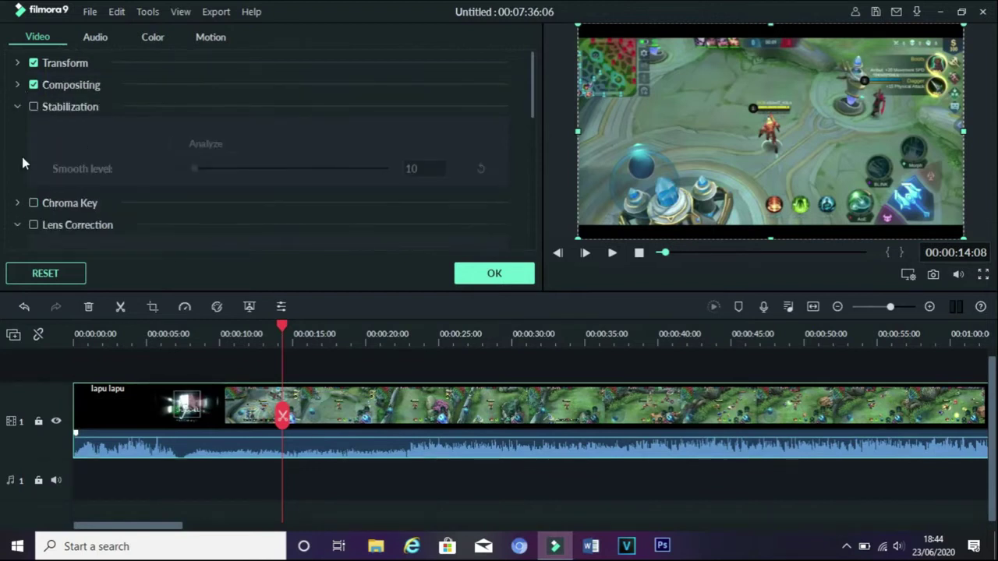
{"action": "left_click", "coordinate": [15, 106]}
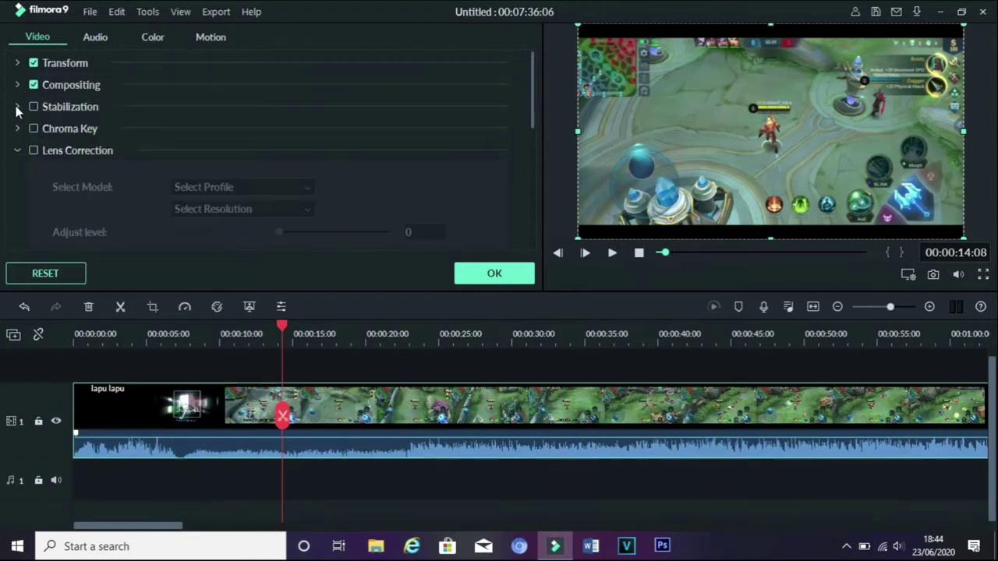
{"action": "left_click", "coordinate": [17, 151]}
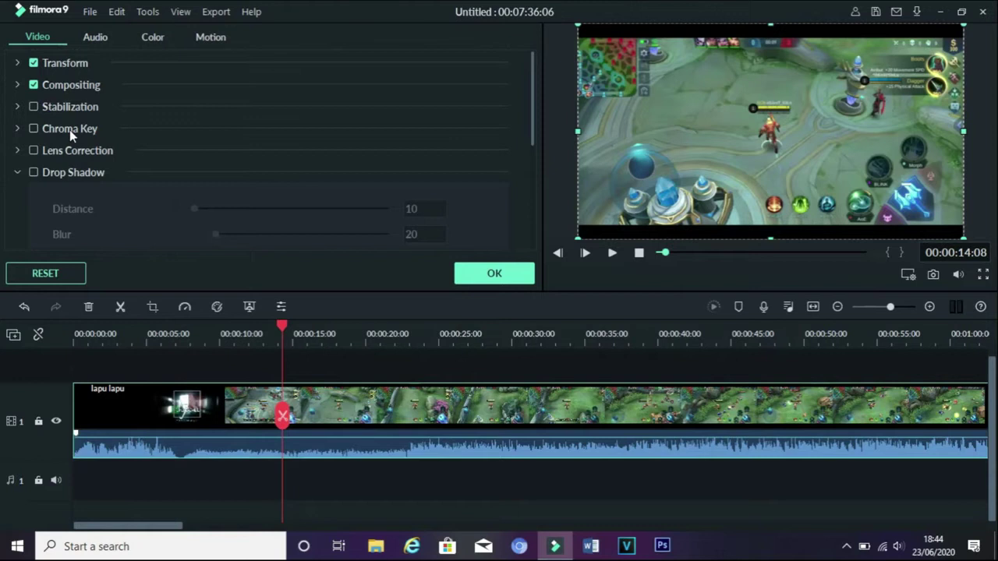
- Try rotating the clip to about 33.5 degrees in the Transform settings, and return the rotation to 0
{"action": "left_click", "coordinate": [17, 63]}
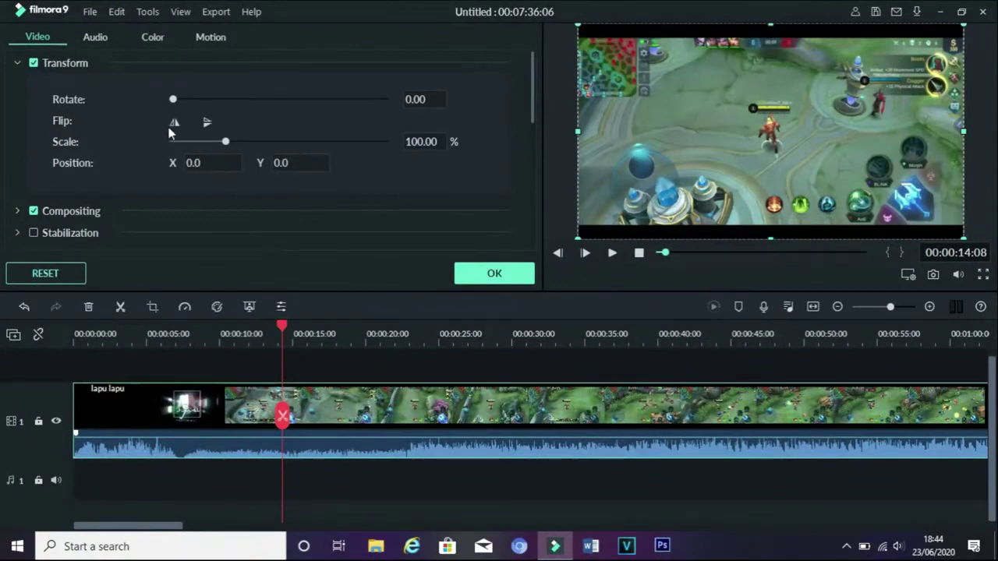
{"action": "left_click_drag", "start_coordinate": [173, 100], "coordinate": [192, 102]}
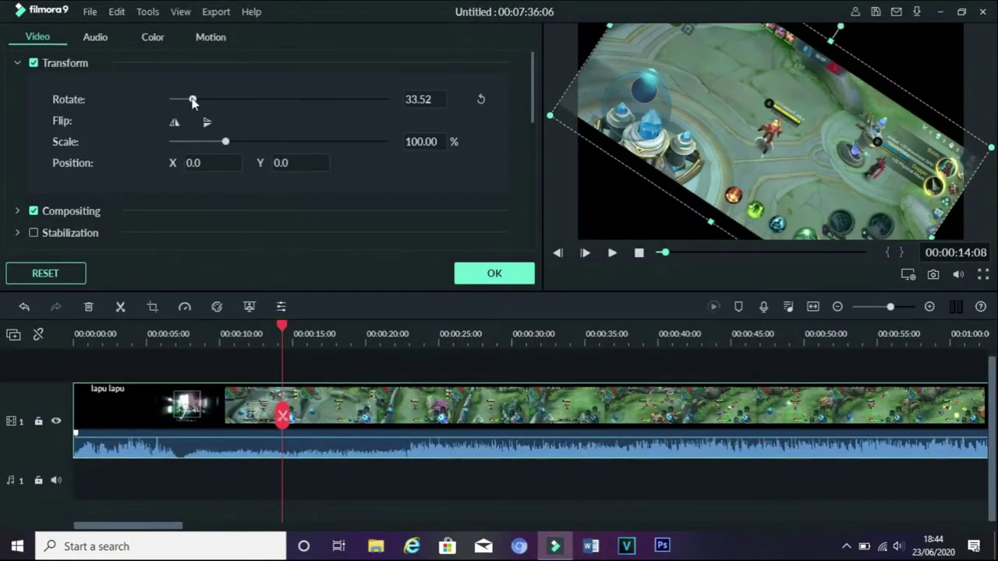
{"action": "left_click_drag", "start_coordinate": [192, 101], "coordinate": [172, 101]}
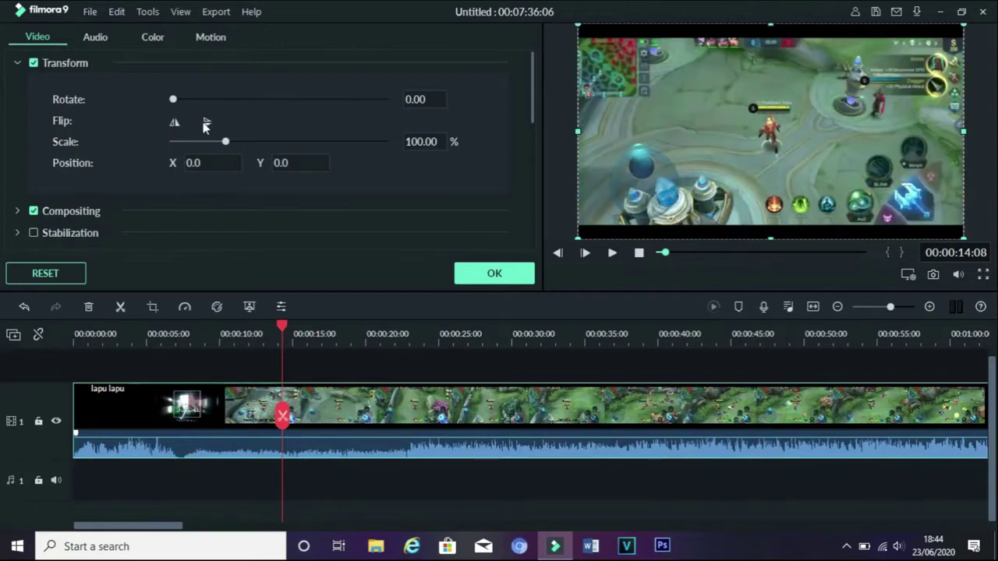
- Try flipping the clip vertically and enlarging its scale, restore both to their defaults, and collapse the Transform section
{"action": "left_click", "coordinate": [206, 123]}
{"action": "left_click", "coordinate": [206, 124]}
{"action": "left_click_drag", "start_coordinate": [225, 148], "coordinate": [251, 146]}
{"action": "left_click", "coordinate": [481, 141]}
{"action": "left_click", "coordinate": [16, 61]}
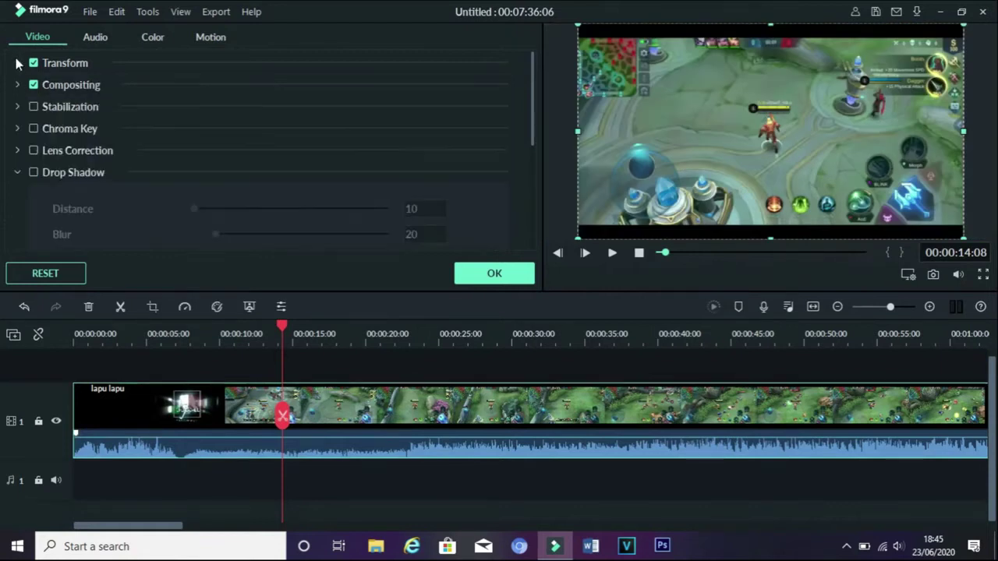
- Try lowering the clip's compositing opacity to about 70.69%, reset it to 100%, and collapse the section
{"action": "left_click", "coordinate": [14, 85]}
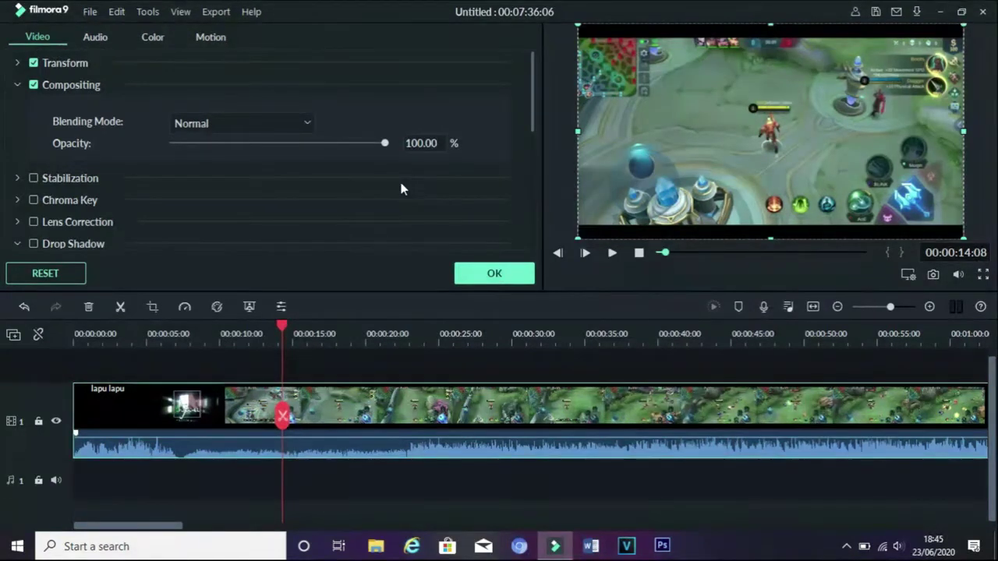
{"action": "left_click_drag", "start_coordinate": [384, 143], "coordinate": [319, 162]}
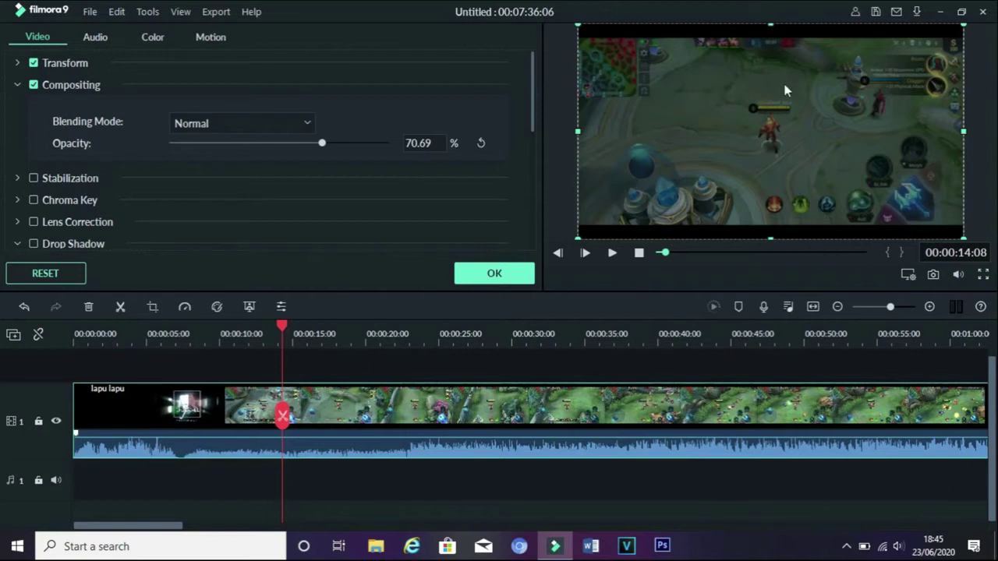
{"action": "left_click", "coordinate": [480, 144]}
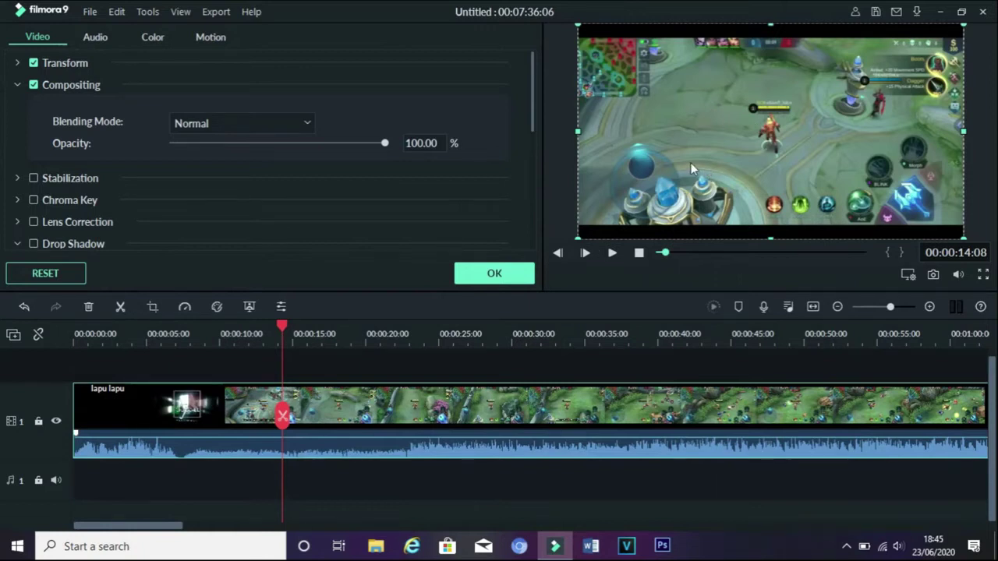
{"action": "left_click", "coordinate": [17, 84]}
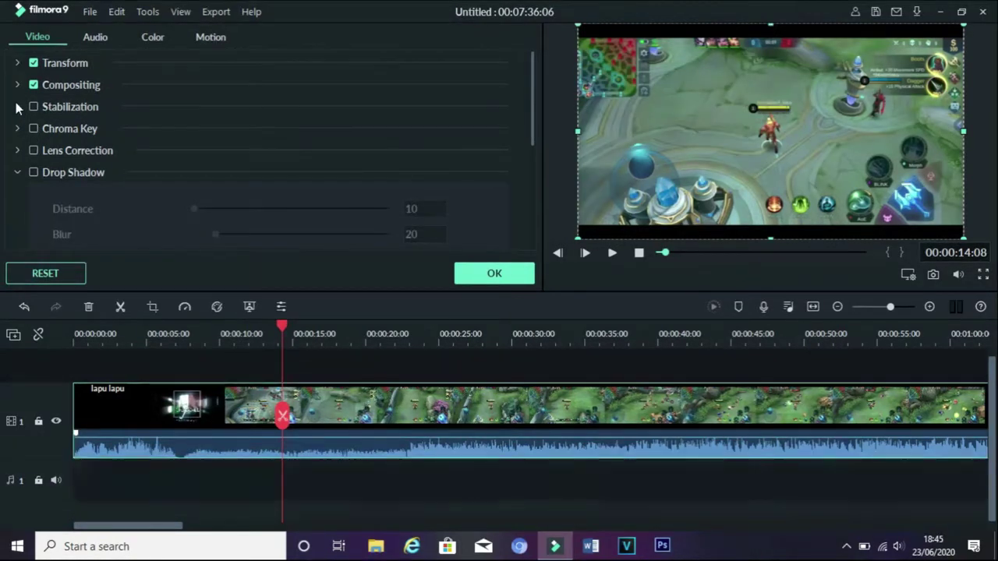
- Enable Stabilization for the clip, cancel its analysis, and collapse the section
{"action": "left_click", "coordinate": [17, 109]}
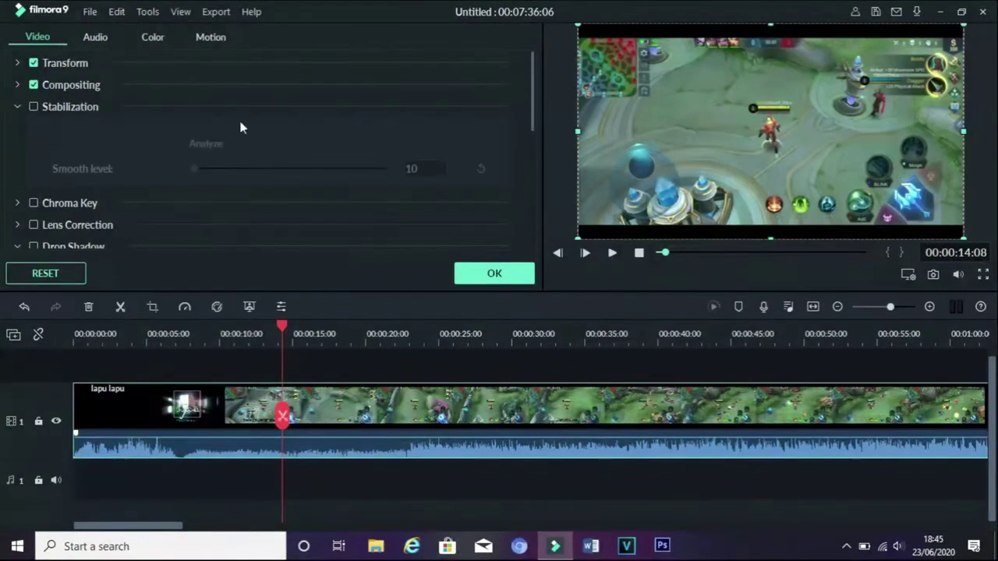
{"action": "left_click", "coordinate": [32, 107]}
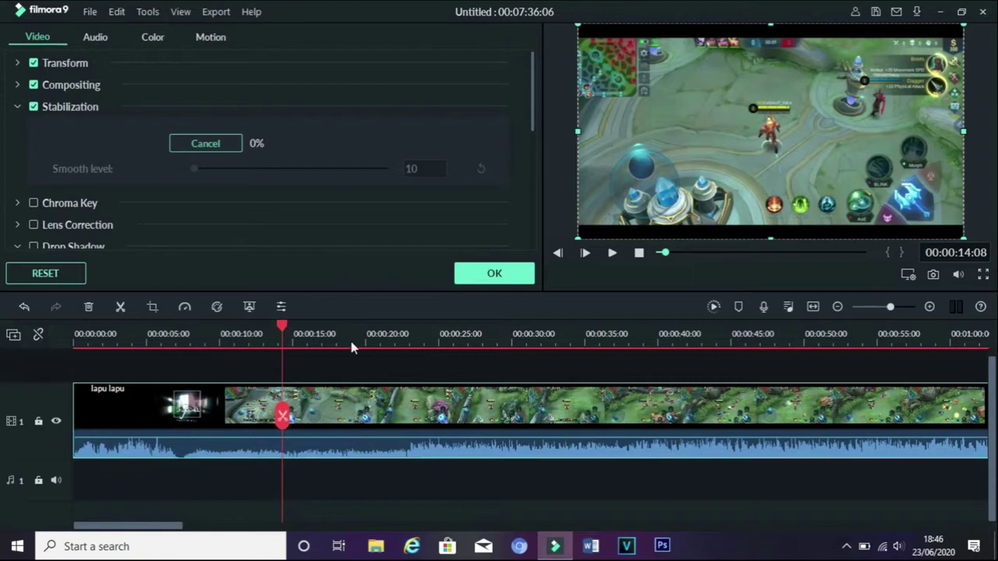
{"action": "left_click", "coordinate": [206, 145]}
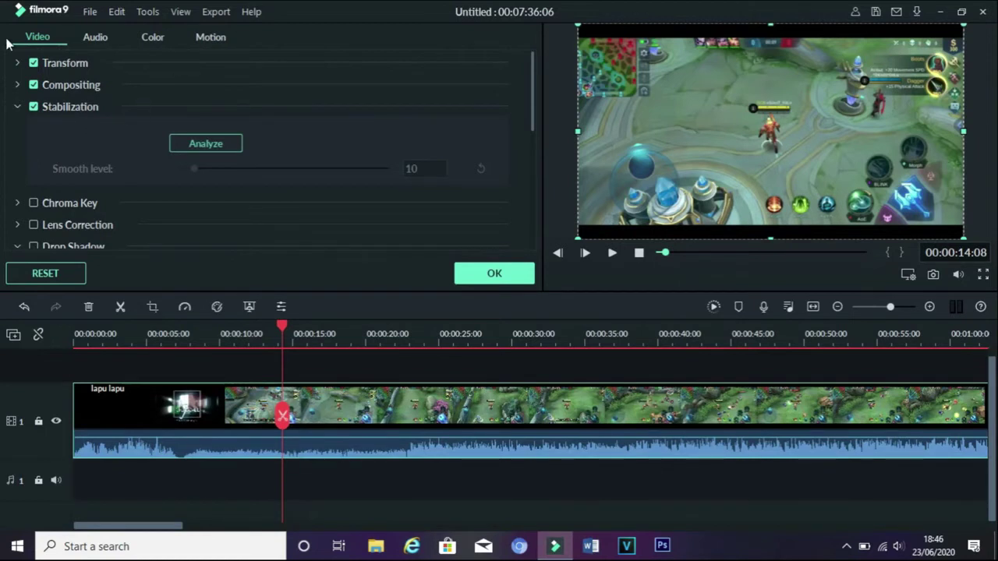
{"action": "left_click", "coordinate": [18, 107]}
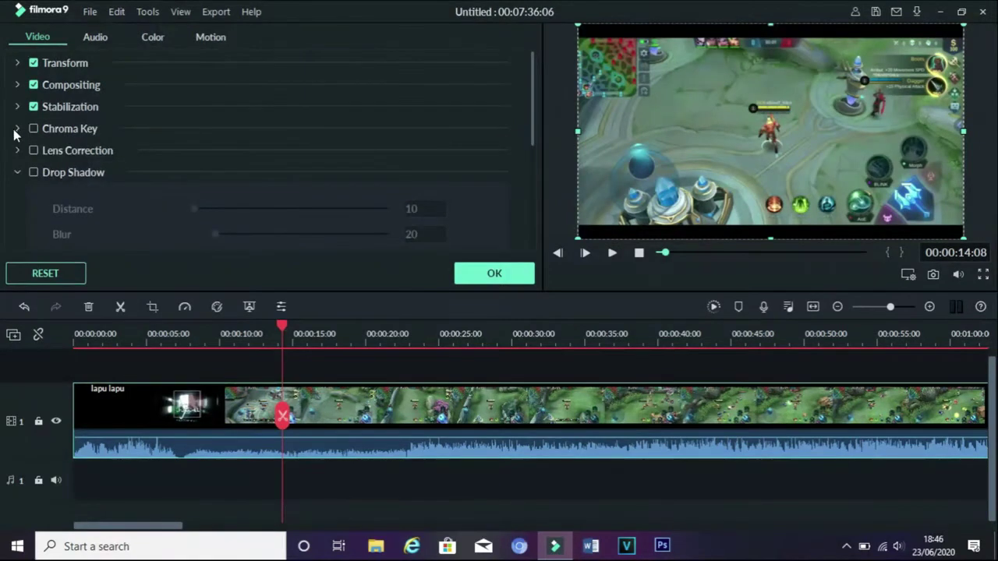
- Examine the clip's Chroma Key settings without enabling them
{"action": "left_click", "coordinate": [17, 131]}
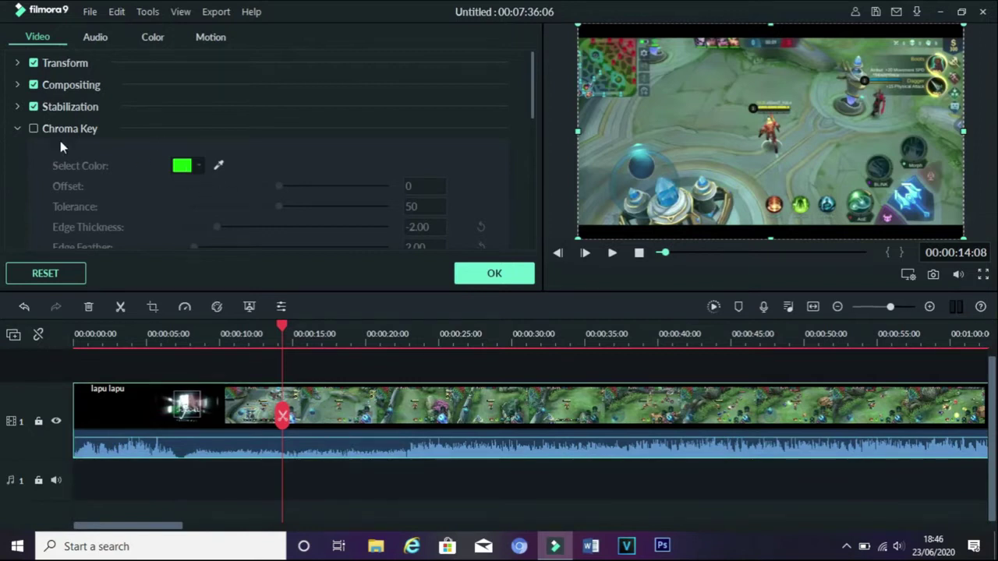
{"action": "left_click", "coordinate": [16, 132]}
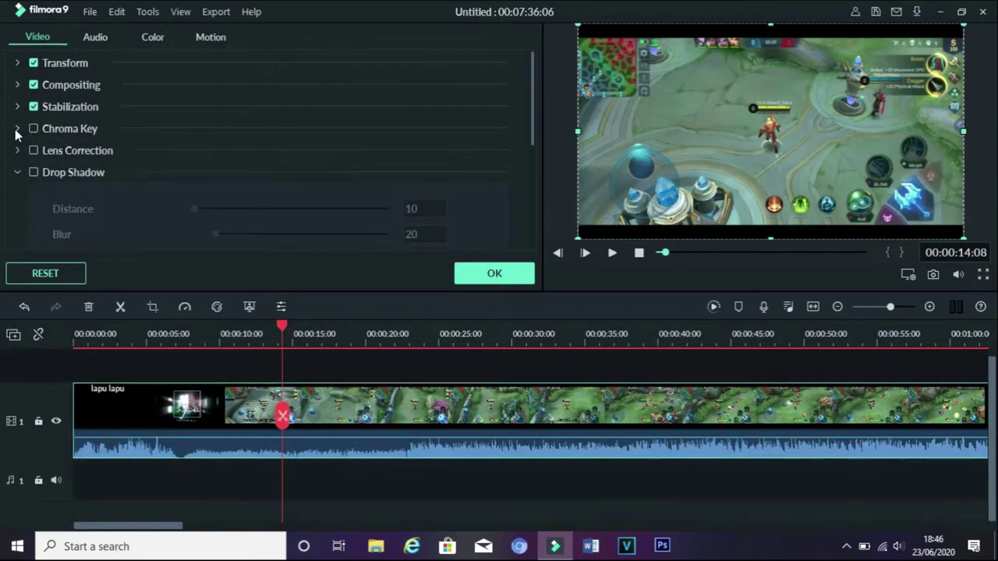
{"action": "scroll", "coordinate": [104, 171], "scroll_direction": "down", "scroll_amount": 2}
{"action": "scroll", "coordinate": [31, 129], "scroll_direction": "up", "scroll_amount": 2}
- Try Lens Correction with the GoPro Hero 7 profile, reset and disable it, and collapse the Lens Correction and Drop Shadow sections
{"action": "left_click", "coordinate": [18, 152]}
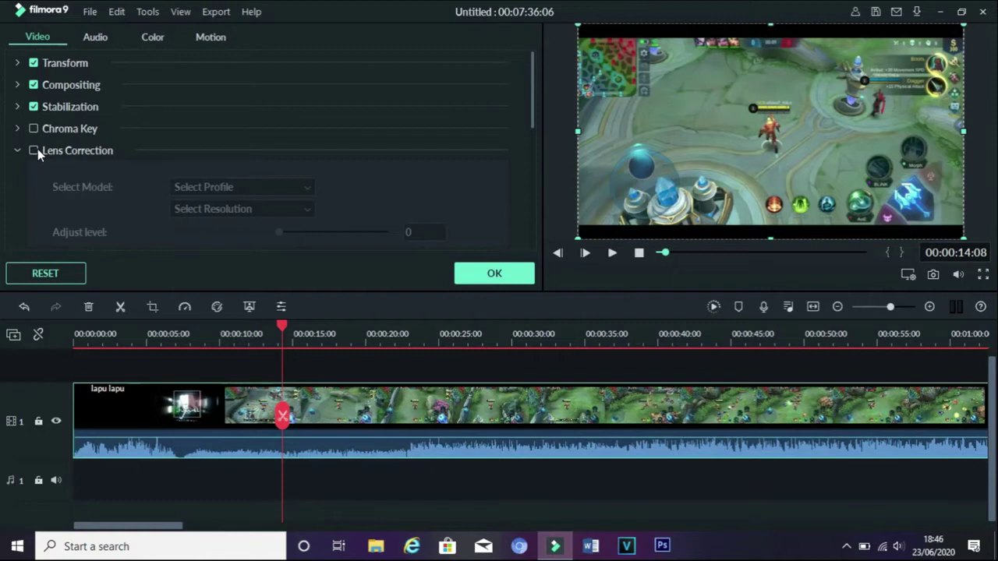
{"action": "left_click", "coordinate": [36, 150]}
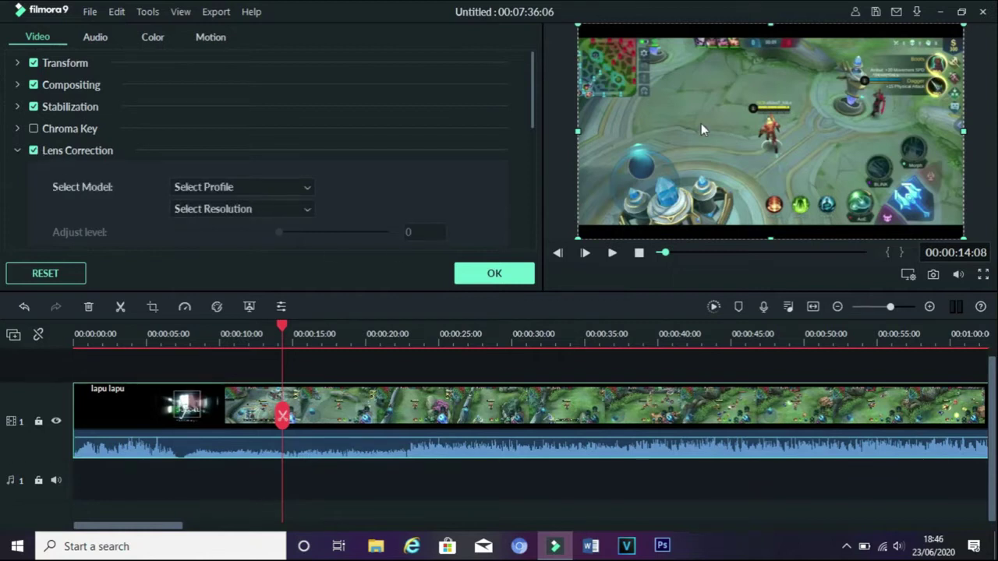
{"action": "left_click", "coordinate": [246, 191]}
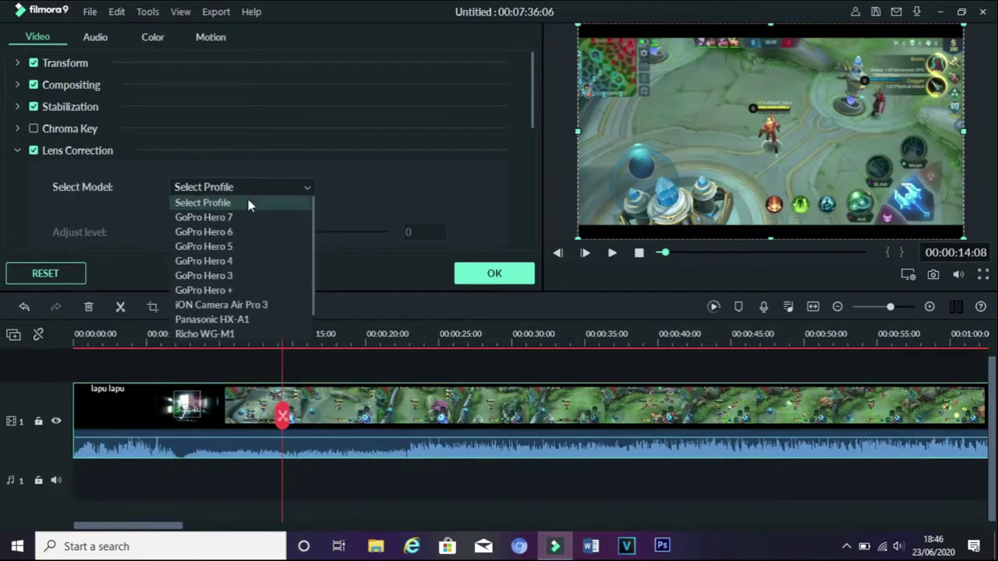
{"action": "left_click", "coordinate": [221, 218]}
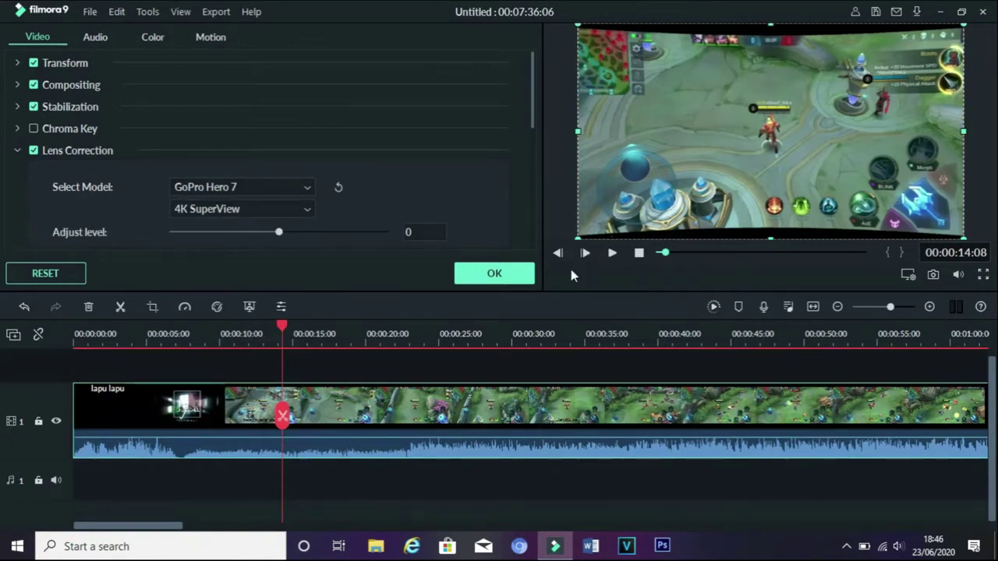
{"action": "left_click", "coordinate": [338, 188]}
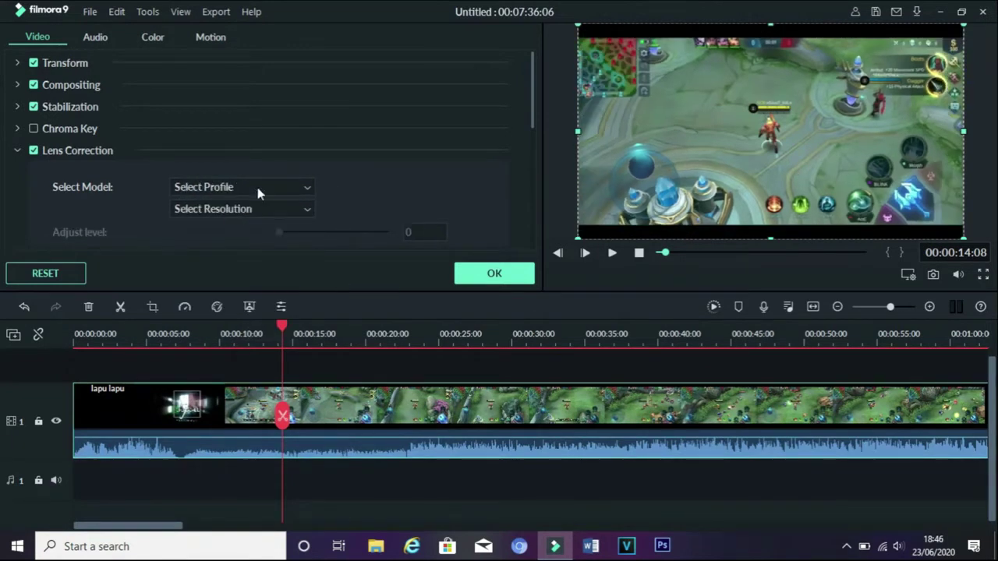
{"action": "left_click", "coordinate": [19, 151]}
{"action": "scroll", "coordinate": [20, 143], "scroll_direction": "down", "scroll_amount": 1}
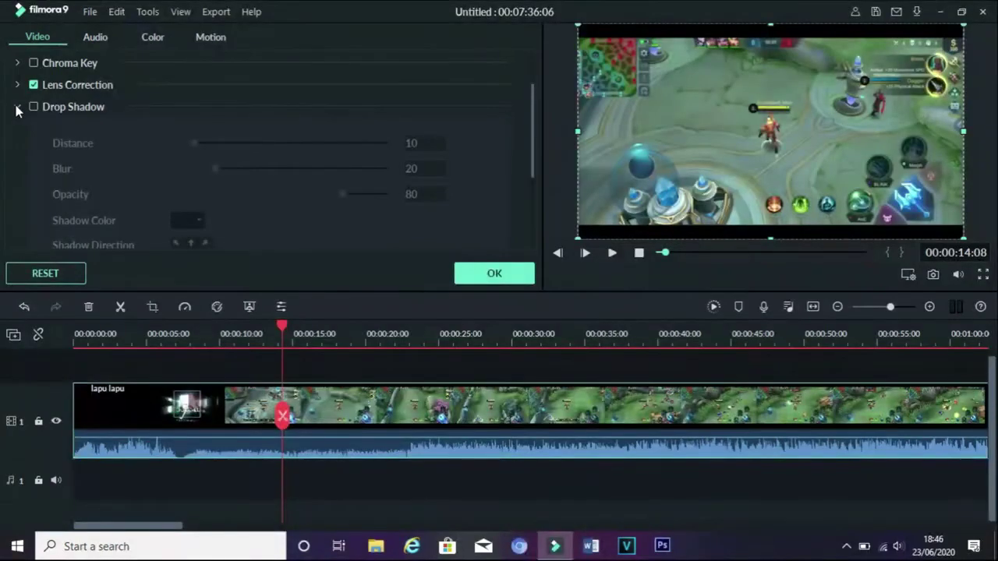
{"action": "left_click", "coordinate": [15, 107]}
{"action": "left_click", "coordinate": [34, 116]}
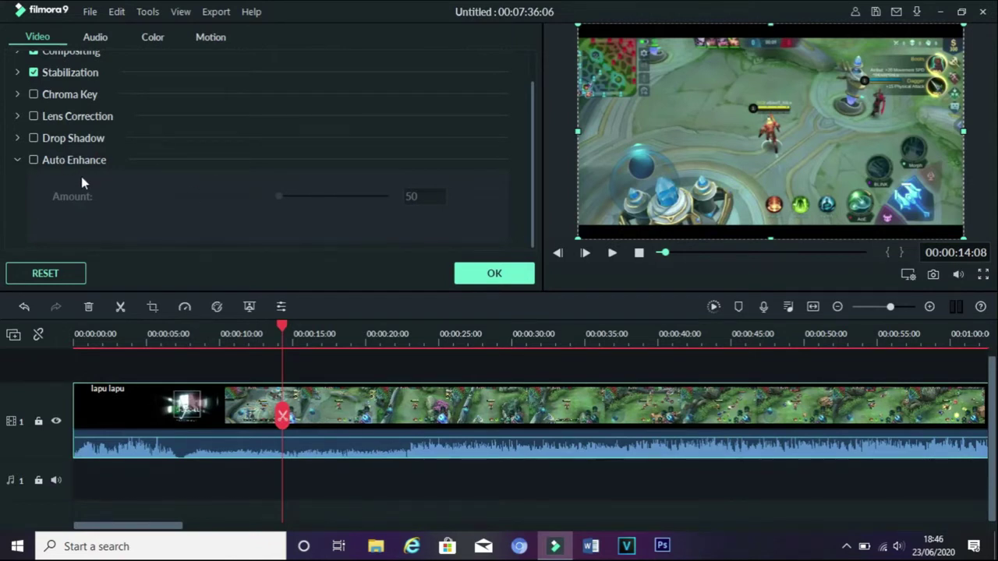
- Try Auto Enhance on the clip, comparing it on and off, set its amount to 24, and disable it
{"action": "left_click", "coordinate": [34, 161]}
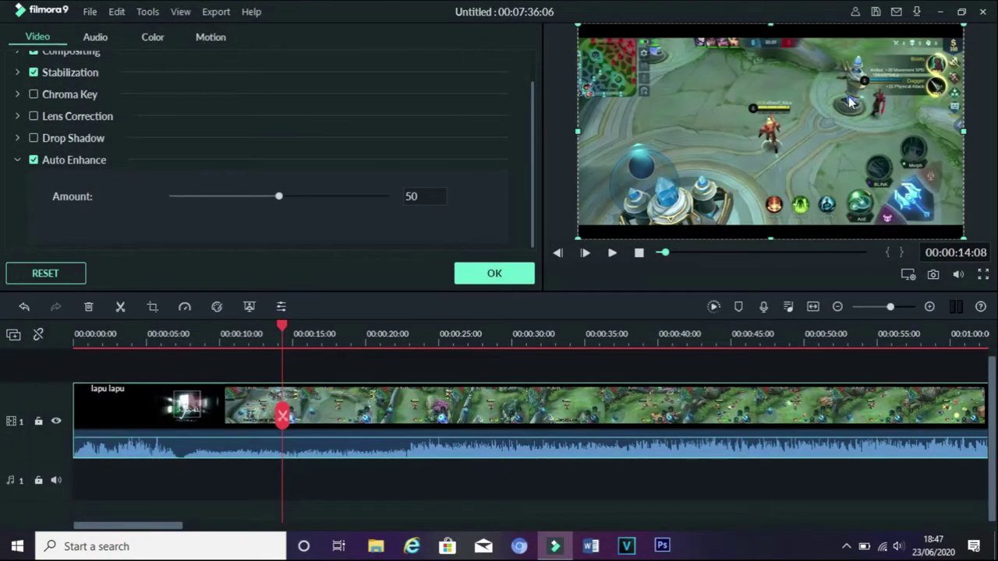
{"action": "left_click", "coordinate": [33, 161]}
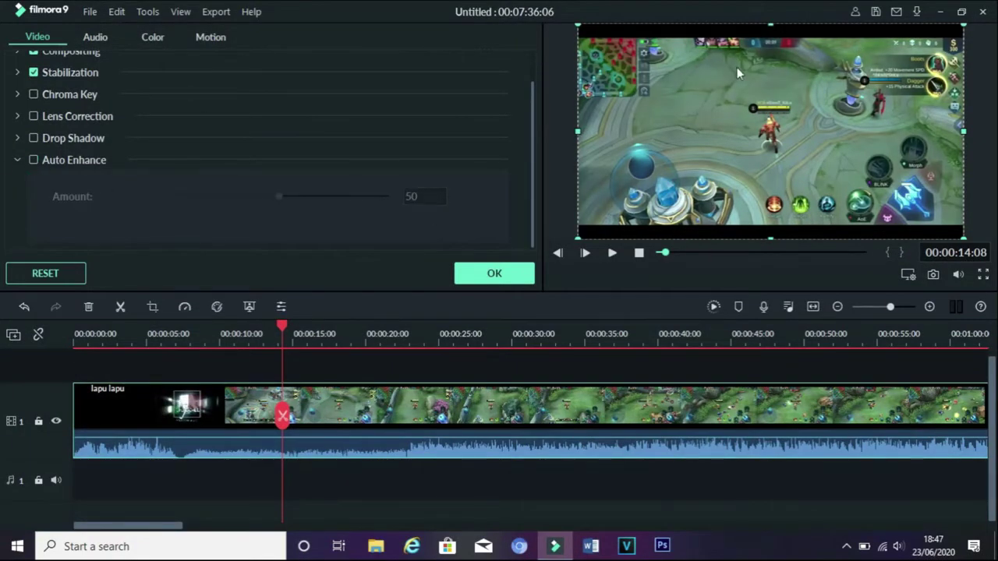
{"action": "left_click", "coordinate": [33, 161]}
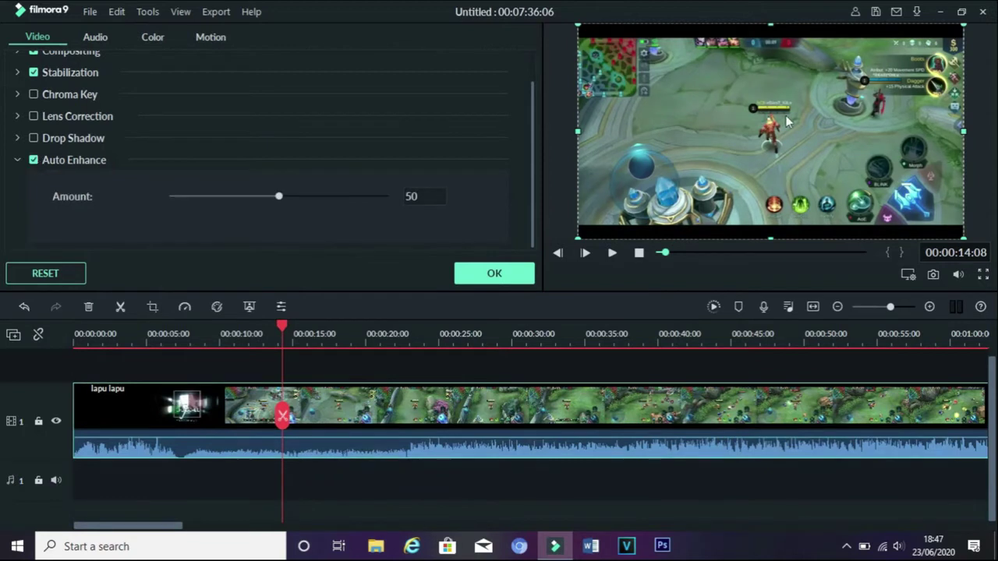
{"action": "left_click_drag", "start_coordinate": [280, 202], "coordinate": [221, 204]}
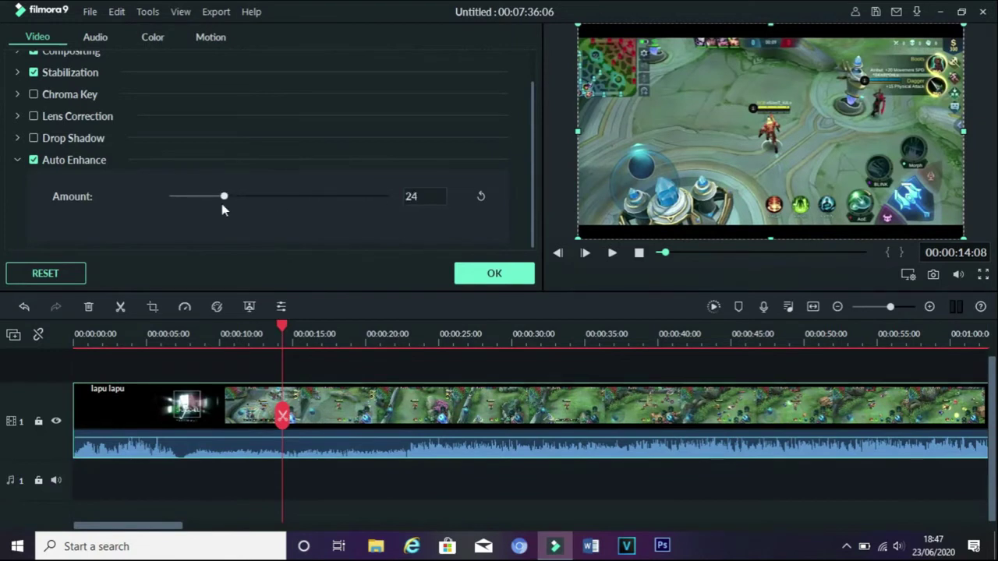
{"action": "left_click", "coordinate": [34, 160]}
{"action": "scroll", "coordinate": [341, 220], "scroll_direction": "up", "scroll_amount": 1}
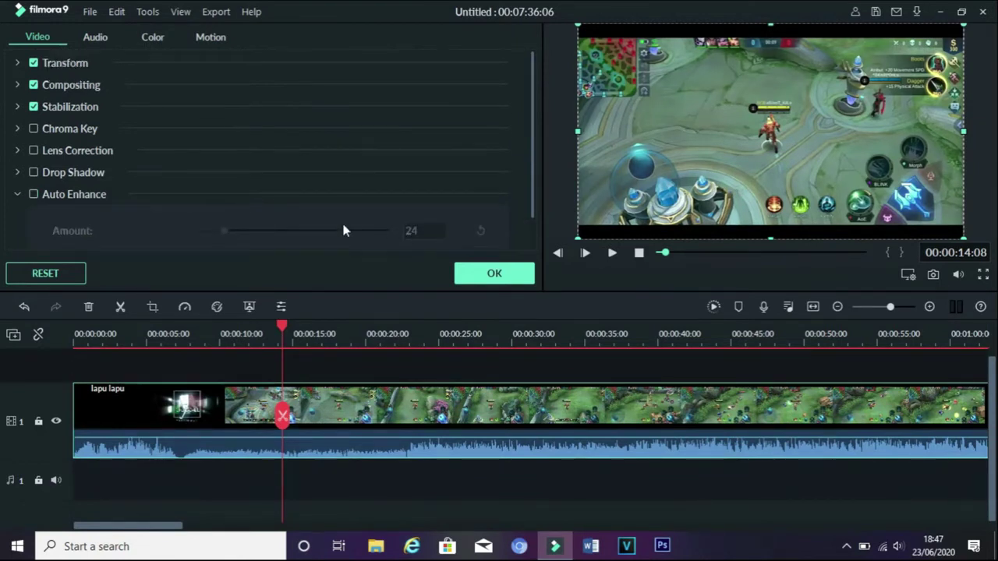
- Examine the clip's audio settings, including volume, fades, pitch, equalizer and denoise
{"action": "left_click", "coordinate": [102, 37]}
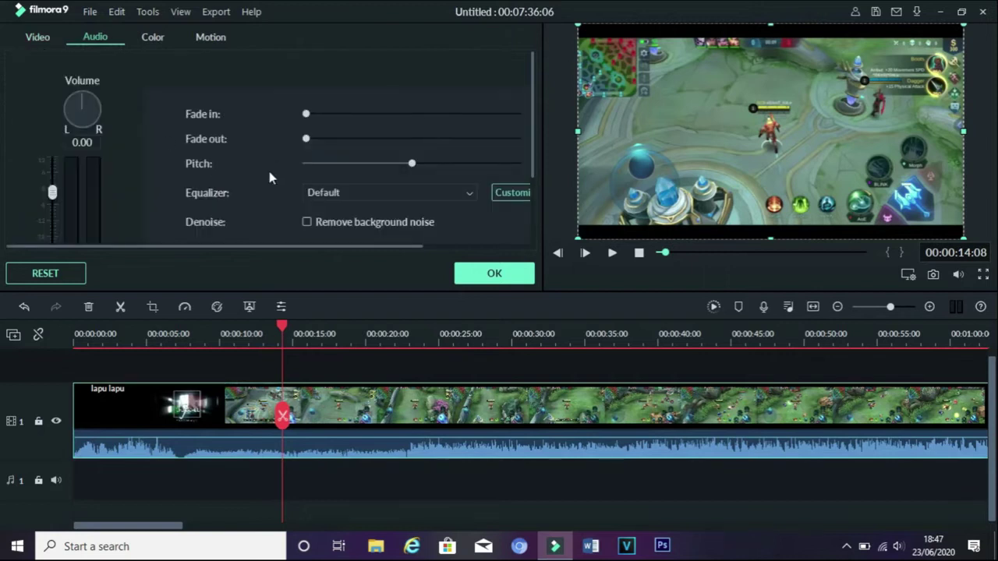
{"action": "scroll", "coordinate": [269, 170], "scroll_direction": "down", "scroll_amount": 3}
{"action": "scroll", "coordinate": [268, 173], "scroll_direction": "up", "scroll_amount": 2}
{"action": "scroll", "coordinate": [265, 179], "scroll_direction": "down", "scroll_amount": 1}
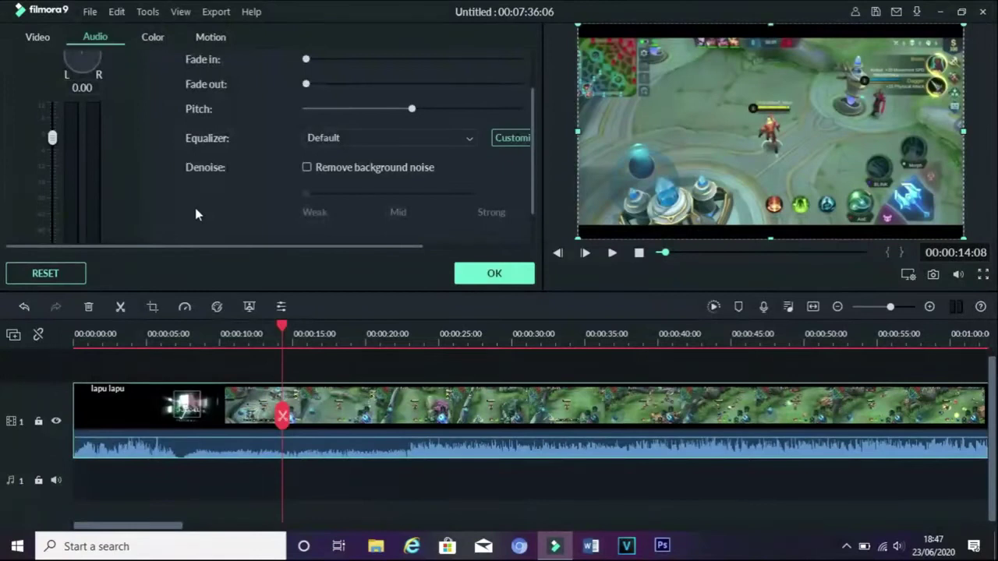
{"action": "scroll", "coordinate": [195, 207], "scroll_direction": "down", "scroll_amount": 1}
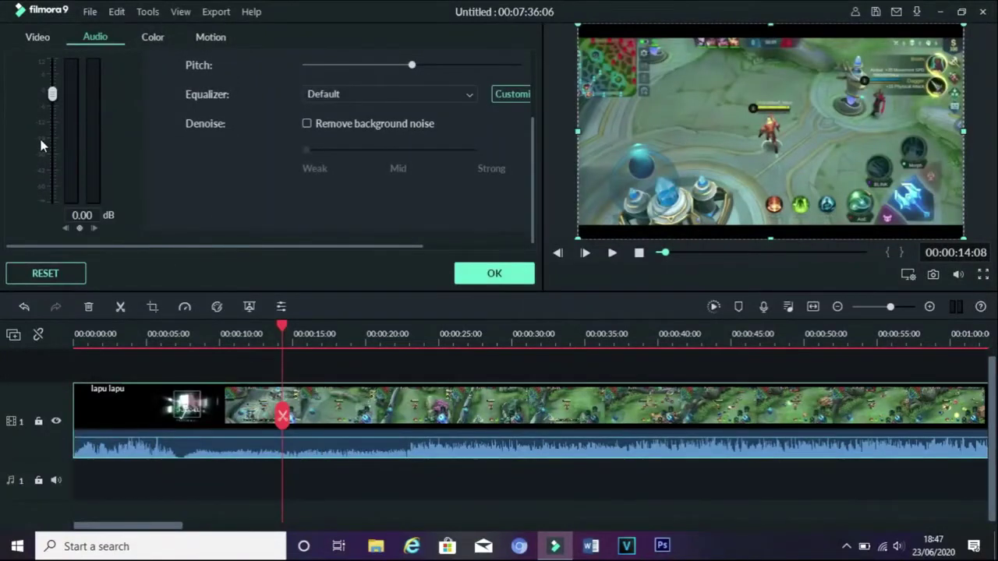
- Try several lower volume levels for the clip's audio and set the volume back to 0 dB
{"action": "scroll", "coordinate": [56, 100], "scroll_direction": "up", "scroll_amount": 1}
{"action": "mouse_move", "coordinate": [55, 144]}
{"action": "left_mouse_down"}
{"action": "mouse_move", "coordinate": [53, 129]}
{"action": "mouse_move", "coordinate": [61, 143]}
{"action": "mouse_move", "coordinate": [68, 133]}
{"action": "mouse_move", "coordinate": [55, 123]}
{"action": "mouse_move", "coordinate": [54, 148]}
{"action": "left_mouse_up"}
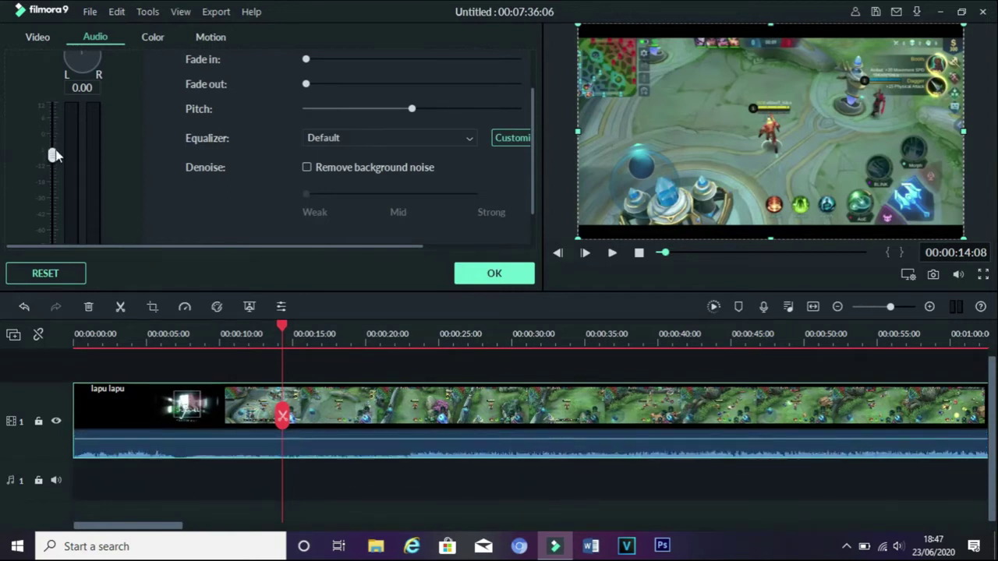
{"action": "scroll", "coordinate": [56, 159], "scroll_direction": "down", "scroll_amount": 1}
{"action": "scroll", "coordinate": [59, 187], "scroll_direction": "up", "scroll_amount": 1}
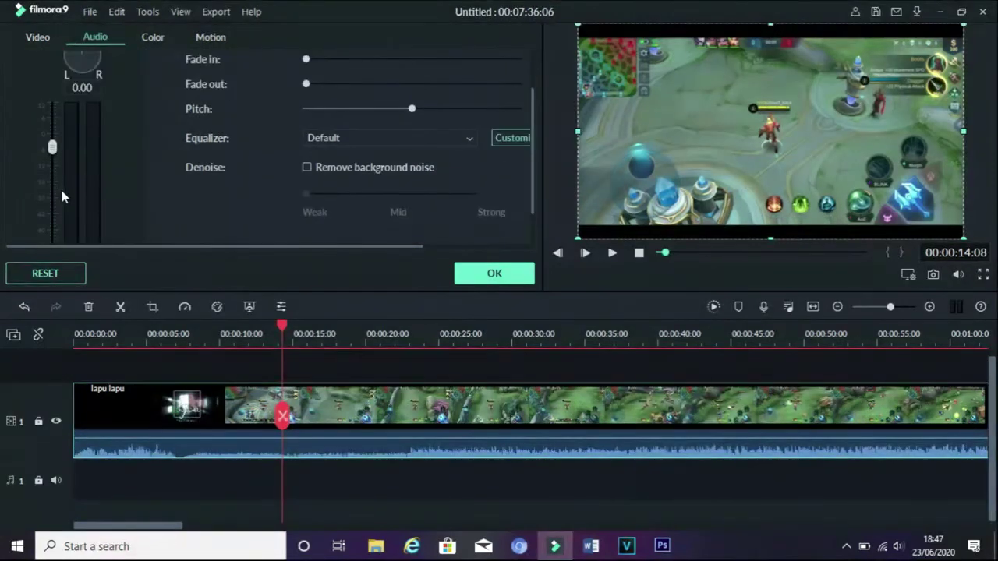
{"action": "left_click_drag", "start_coordinate": [51, 143], "coordinate": [53, 172]}
{"action": "scroll", "coordinate": [138, 195], "scroll_direction": "up", "scroll_amount": 2}
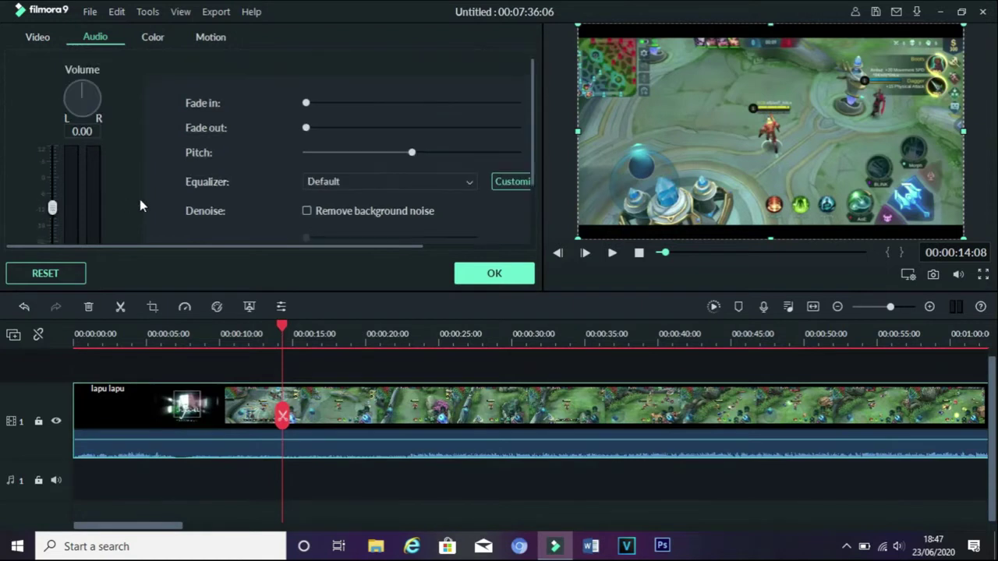
{"action": "scroll", "coordinate": [54, 204], "scroll_direction": "down", "scroll_amount": 4}
{"action": "double_click", "coordinate": [82, 215]}
{"action": "type", "text": "0"}
{"action": "key", "text": "Return"}
{"action": "scroll", "coordinate": [143, 192], "scroll_direction": "up", "scroll_amount": 2}
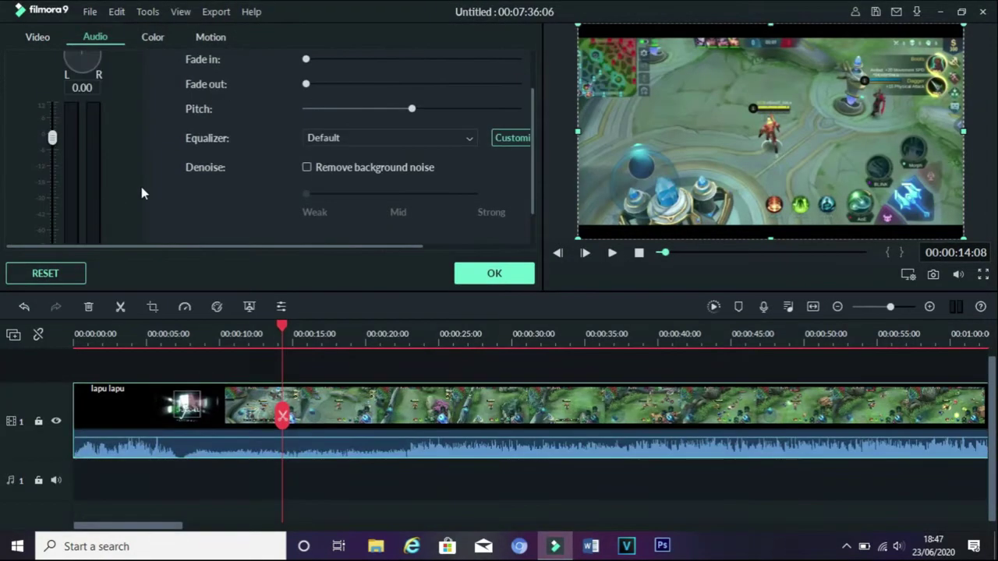
{"action": "scroll", "coordinate": [274, 183], "scroll_direction": "up", "scroll_amount": 2}
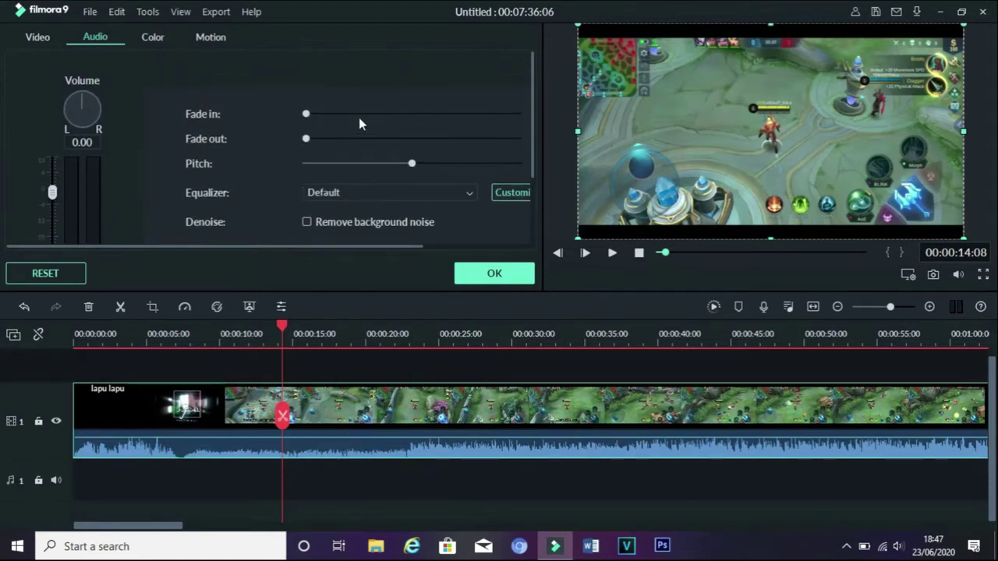
- Try a short audio fade-in on the clip, preview its opening seconds, and remove the fade-in
{"action": "mouse_move", "coordinate": [81, 451]}
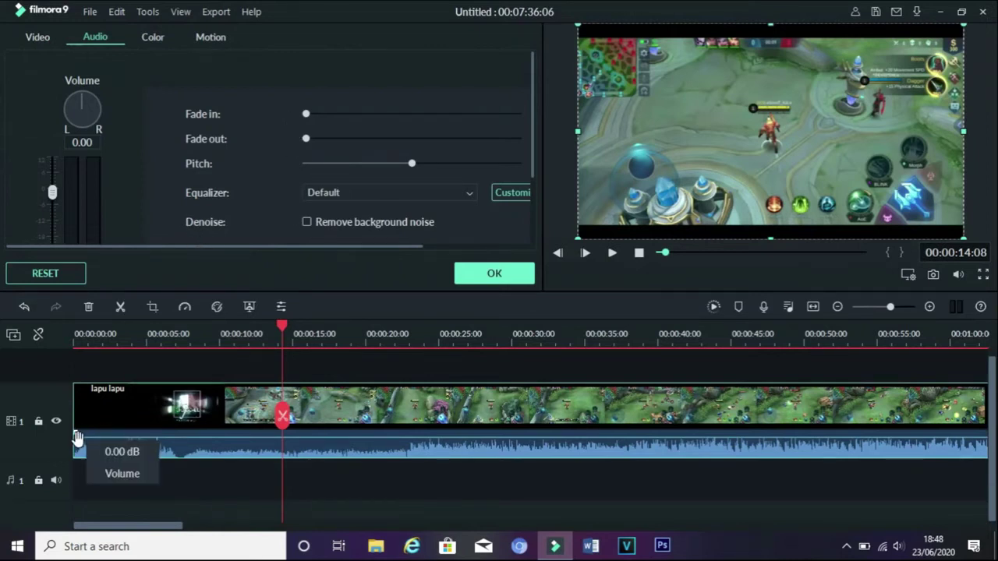
{"action": "mouse_move", "coordinate": [305, 114]}
{"action": "left_mouse_down"}
{"action": "mouse_move", "coordinate": [320, 115]}
{"action": "mouse_move", "coordinate": [309, 123]}
{"action": "left_mouse_up"}
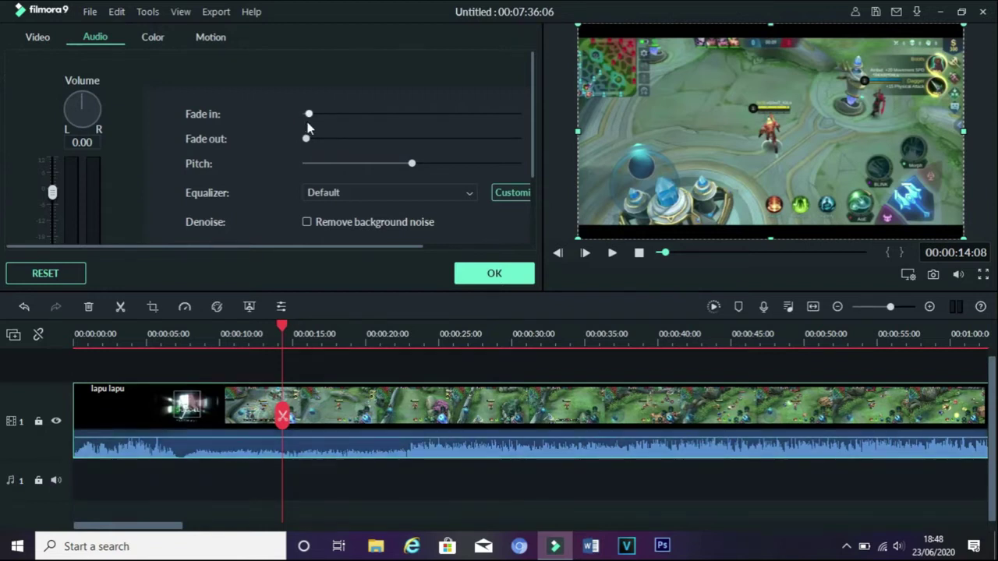
{"action": "left_click", "coordinate": [89, 335]}
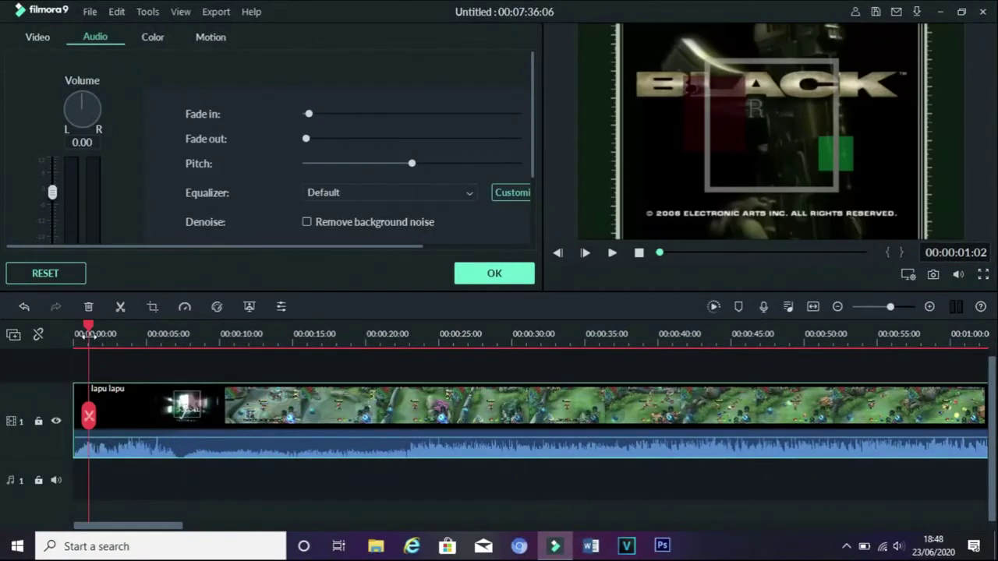
{"action": "key", "text": "space"}
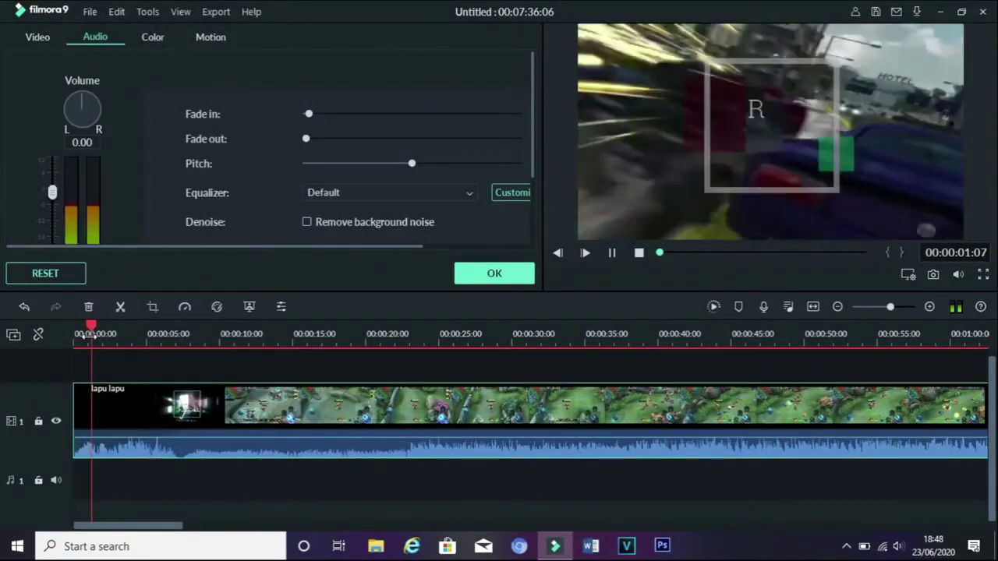
{"action": "key", "text": "space"}
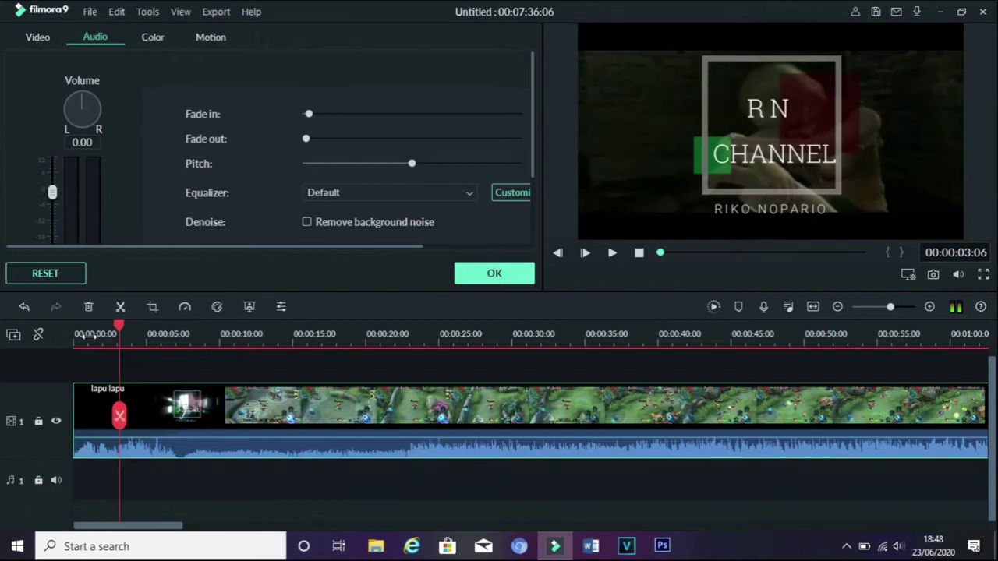
{"action": "left_click_drag", "start_coordinate": [309, 113], "coordinate": [306, 113]}
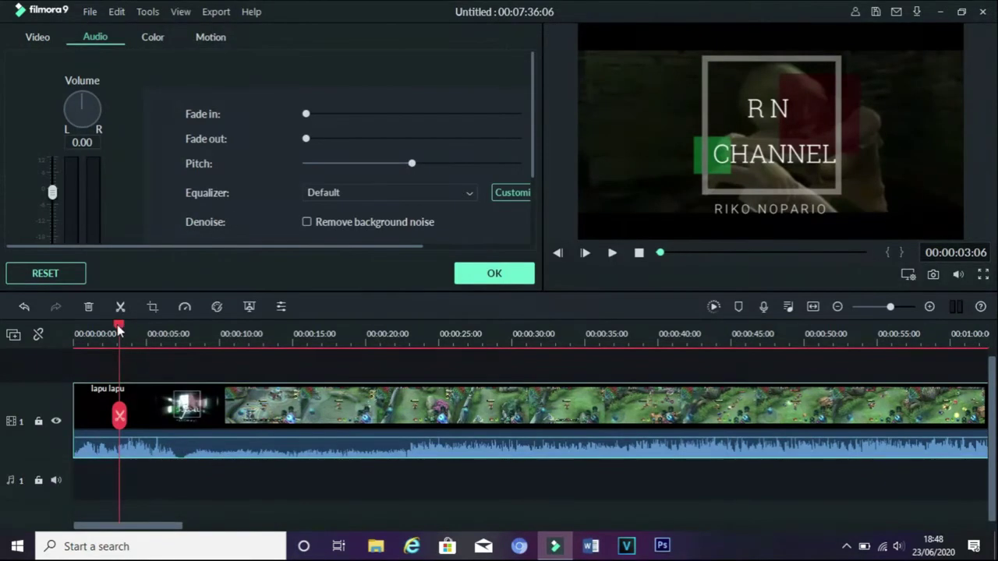
- Play the clip from its very beginning for about five seconds to hear the audio without a fade-in
{"action": "left_click_drag", "start_coordinate": [119, 330], "coordinate": [74, 335]}
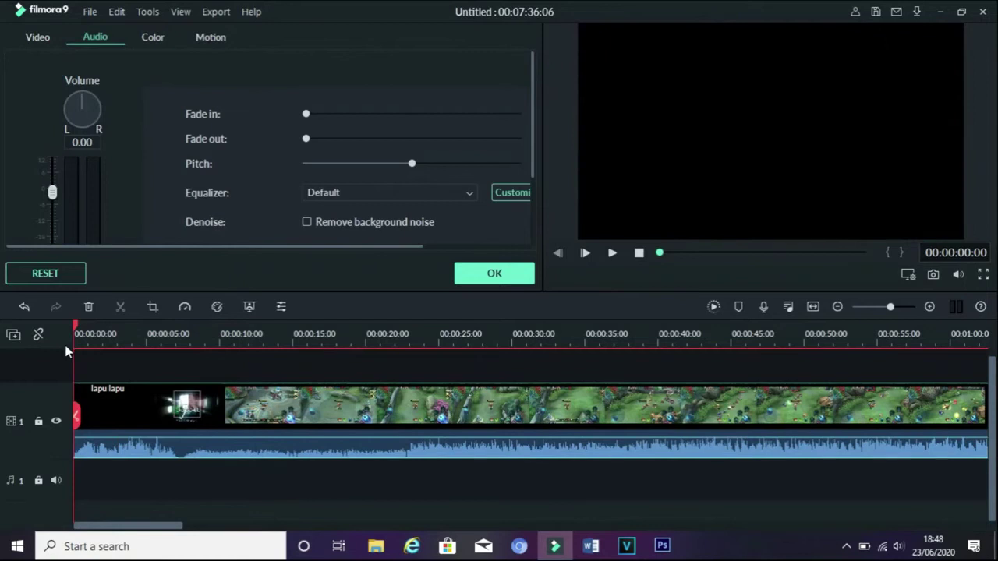
{"action": "key", "text": "space"}
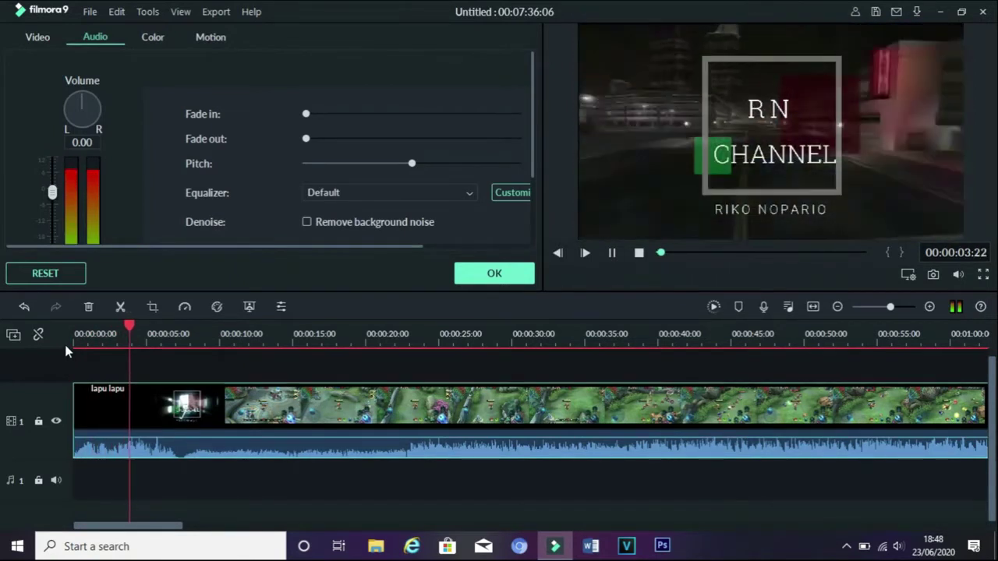
{"action": "key", "text": "space"}
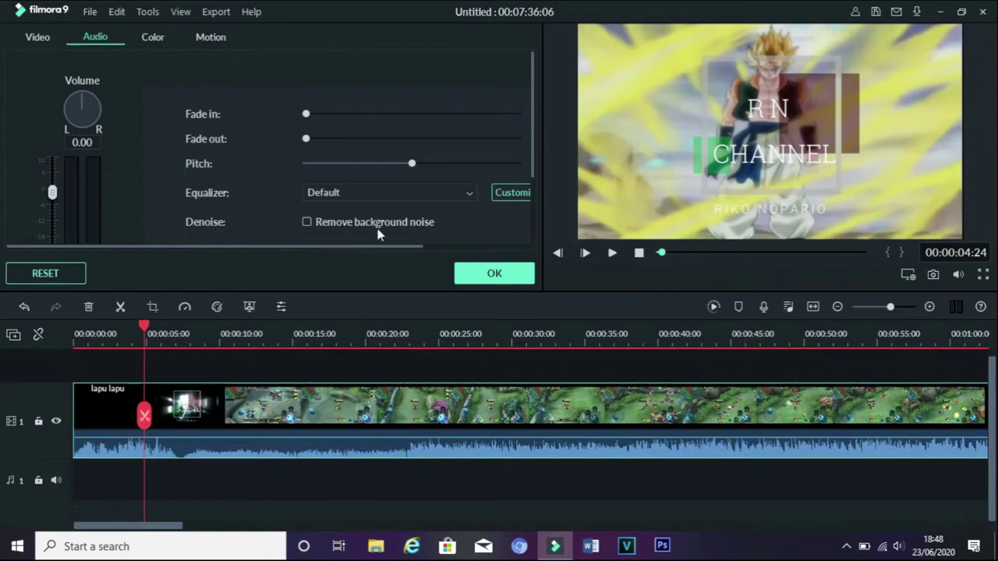
- Try the Low Bass equalizer preset, restore Default, and preview the clip's audio
{"action": "scroll", "coordinate": [254, 163], "scroll_direction": "down", "scroll_amount": 1}
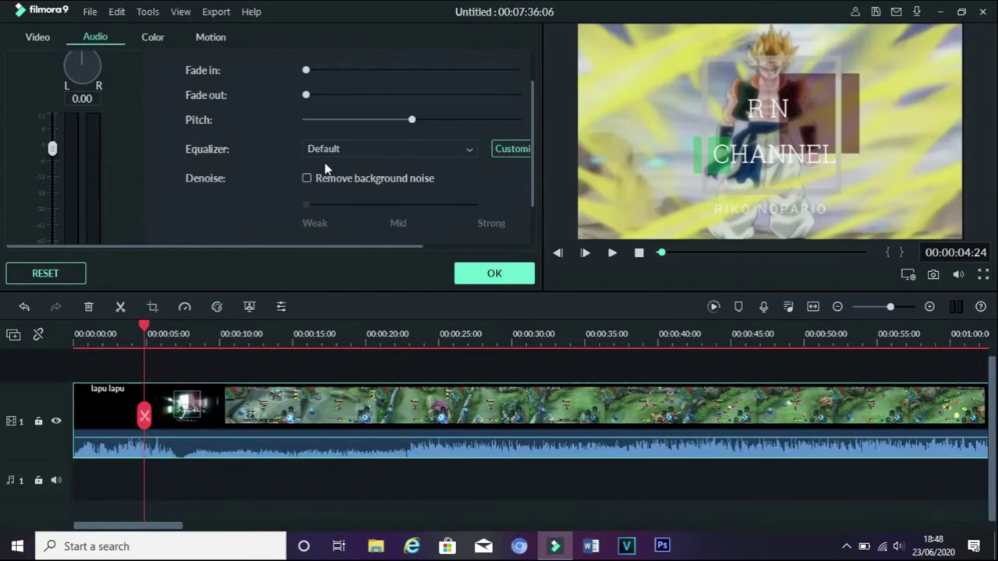
{"action": "left_click", "coordinate": [371, 148]}
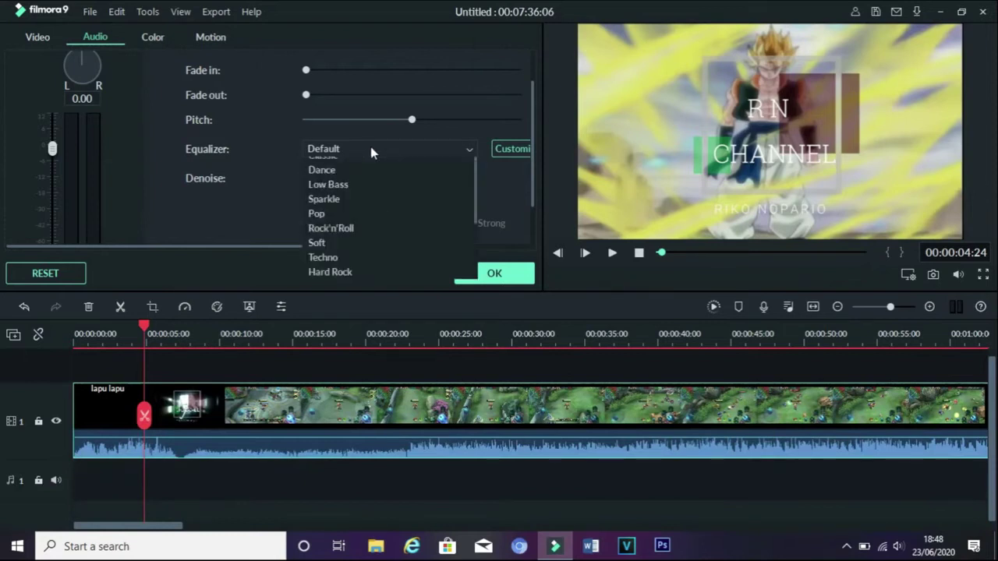
{"action": "left_click", "coordinate": [328, 193]}
{"action": "left_click", "coordinate": [349, 147]}
{"action": "left_click", "coordinate": [326, 208]}
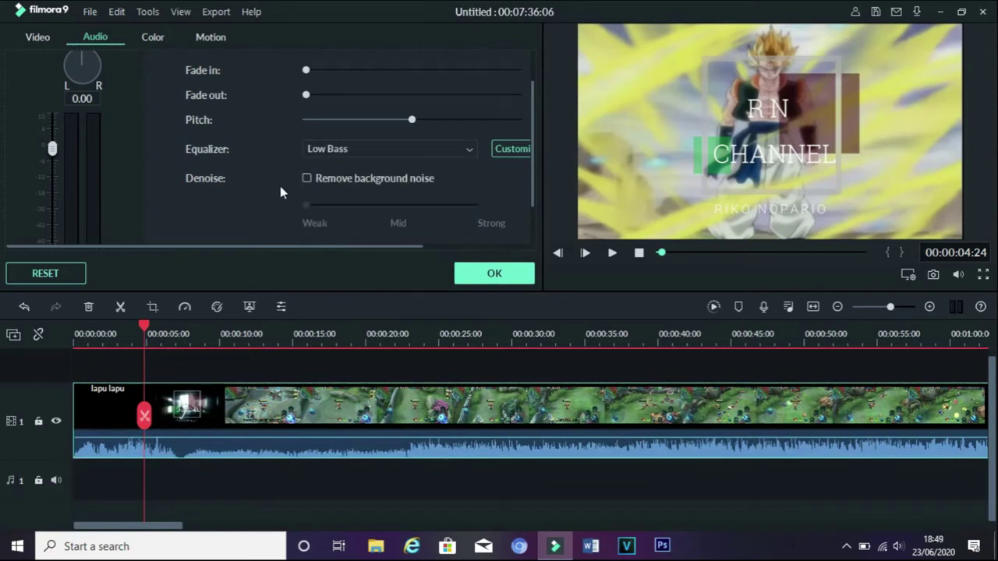
{"action": "left_click", "coordinate": [369, 151]}
{"action": "left_click", "coordinate": [340, 162]}
{"action": "key", "text": "space"}
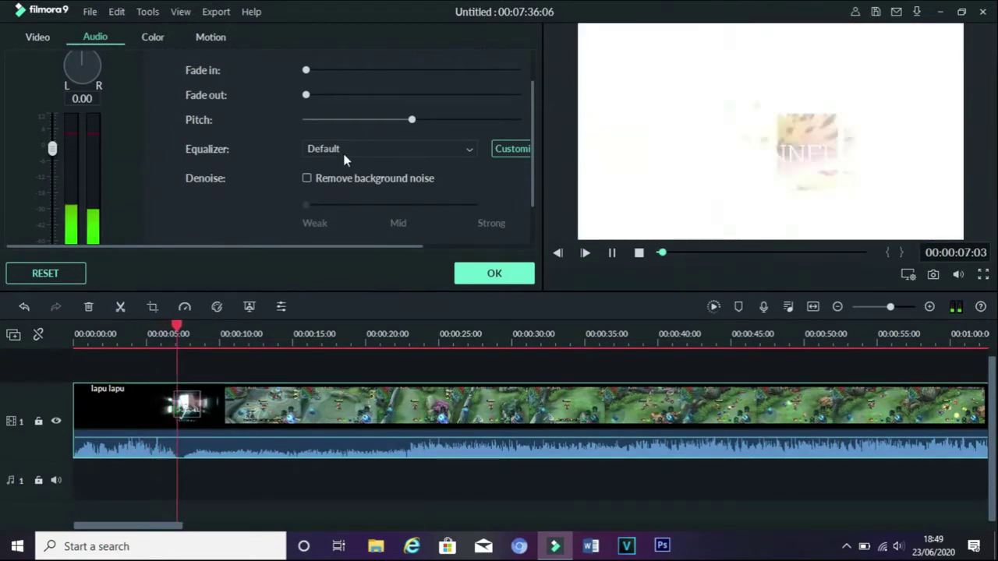
{"action": "key", "text": "space"}
- Set the clip's equalizer to Low Bass, preview the audio, and turn on background noise removal
{"action": "left_click", "coordinate": [343, 155]}
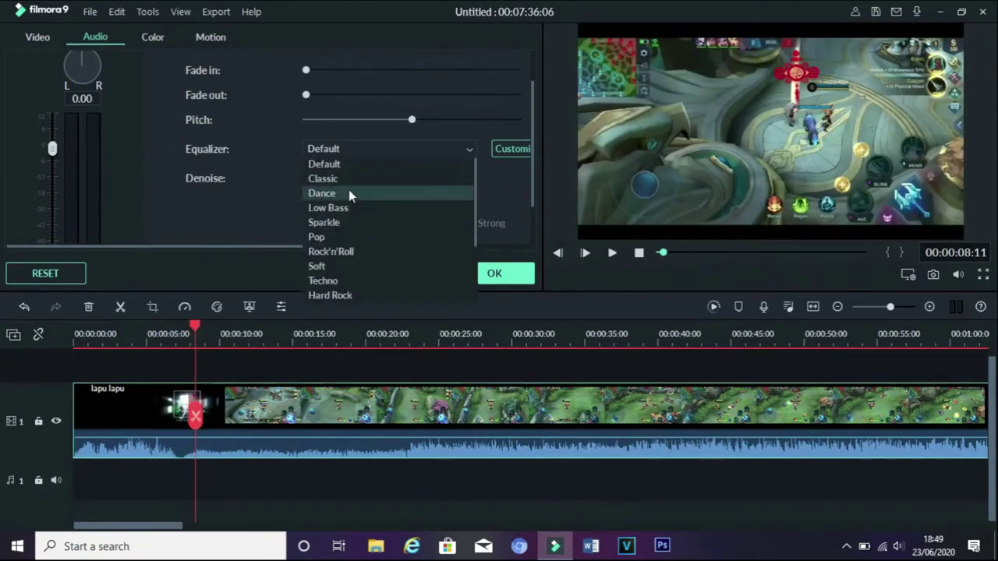
{"action": "left_click", "coordinate": [385, 207]}
{"action": "key", "text": "space"}
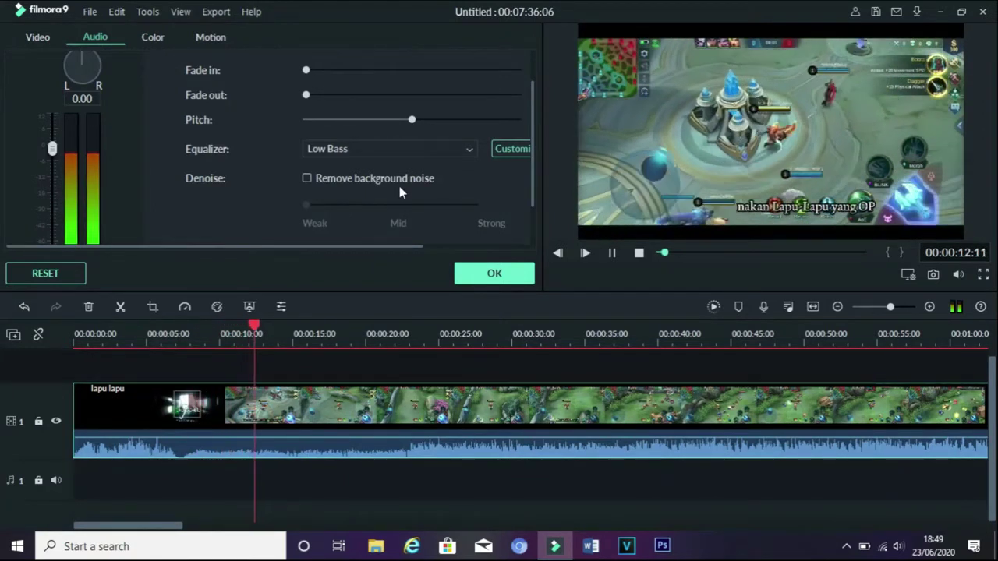
{"action": "key", "text": "space"}
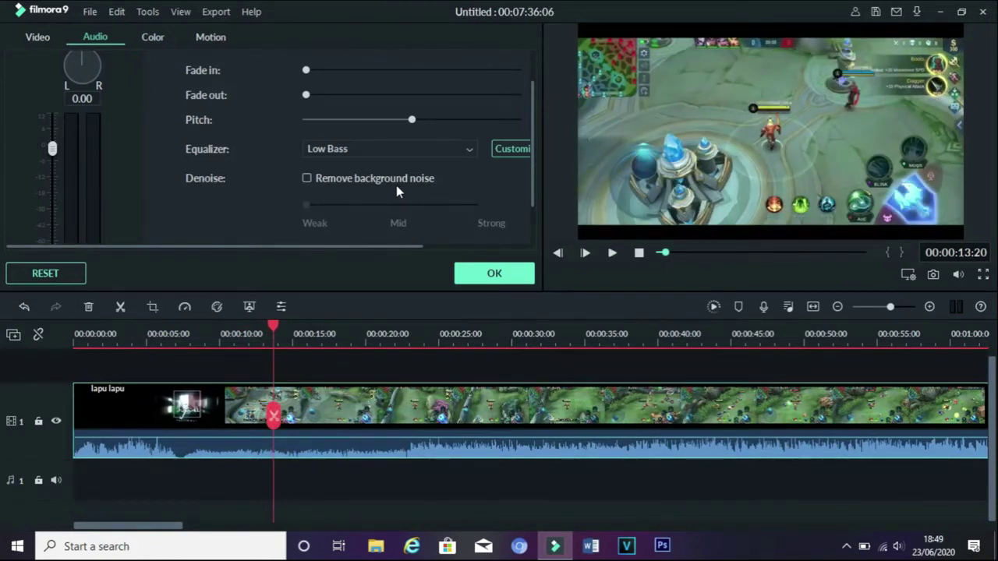
{"action": "left_click", "coordinate": [306, 178]}
- Open the clip's color settings and collapse the Color Enhancement, White Balance and Tone sections
{"action": "left_click", "coordinate": [152, 39]}
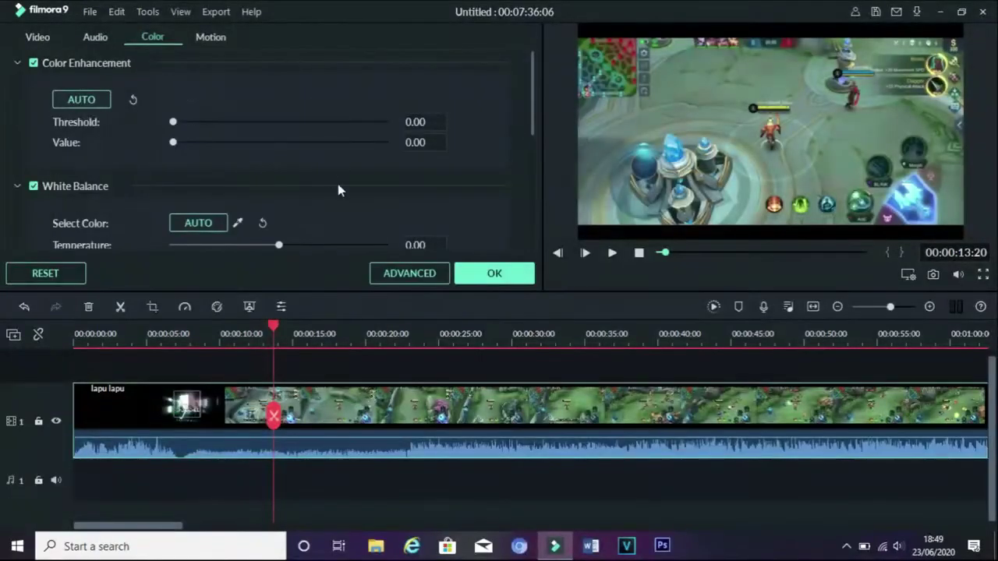
{"action": "left_click", "coordinate": [18, 65]}
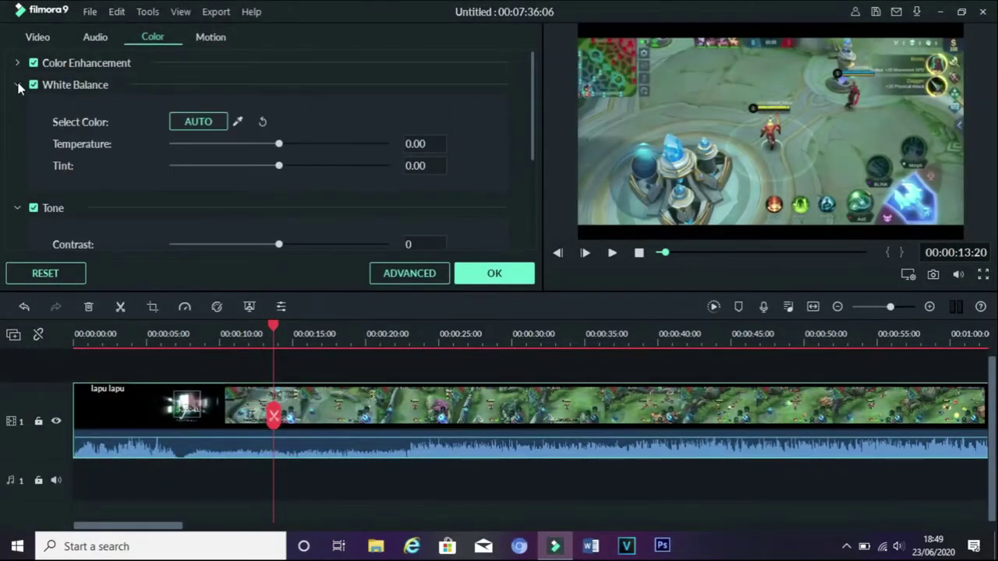
{"action": "left_click", "coordinate": [18, 86]}
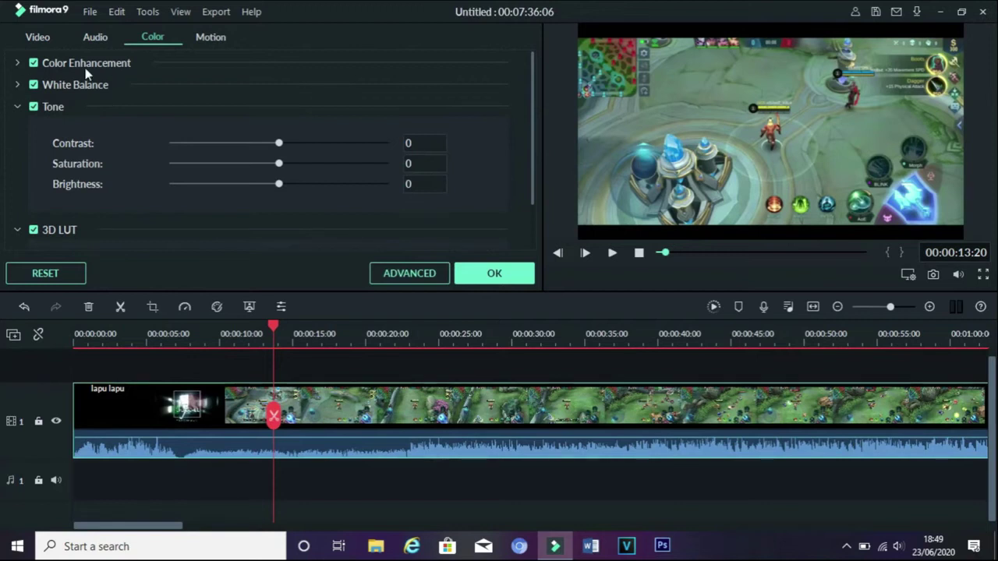
{"action": "left_click", "coordinate": [17, 108]}
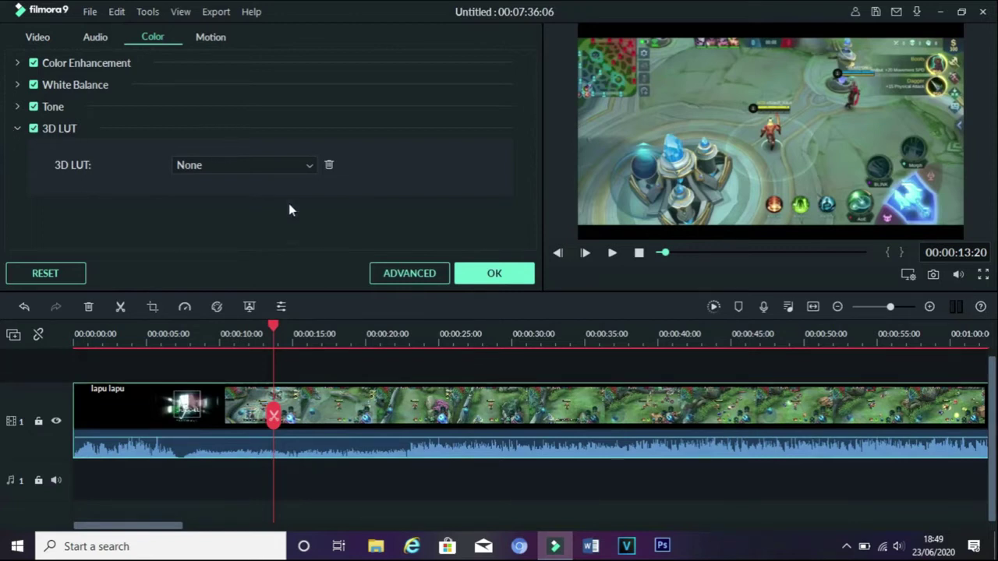
- Expand Color Enhancement, try changing its threshold, return it to 0.00, and collapse the section
{"action": "left_click", "coordinate": [18, 64]}
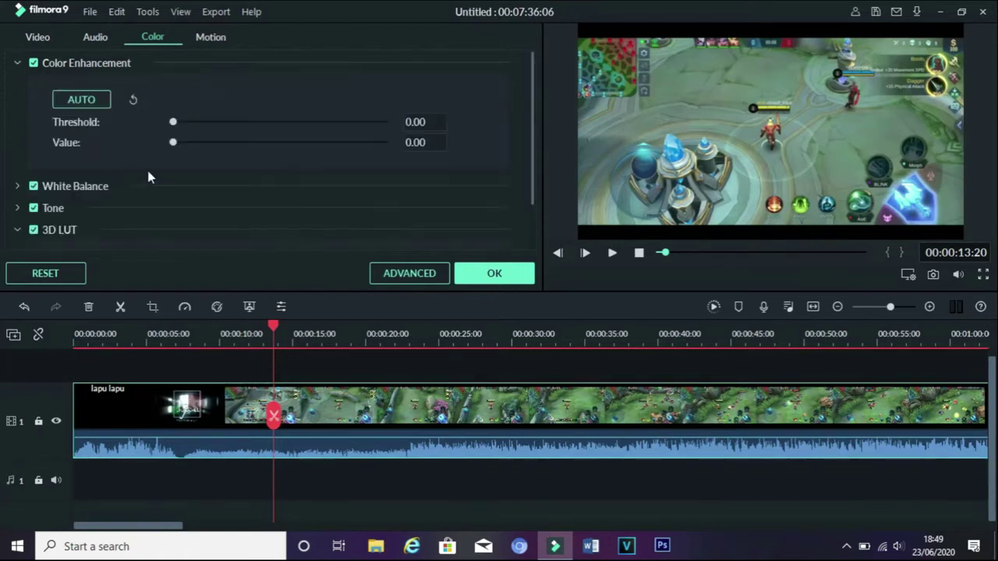
{"action": "left_click_drag", "start_coordinate": [173, 122], "coordinate": [82, 187]}
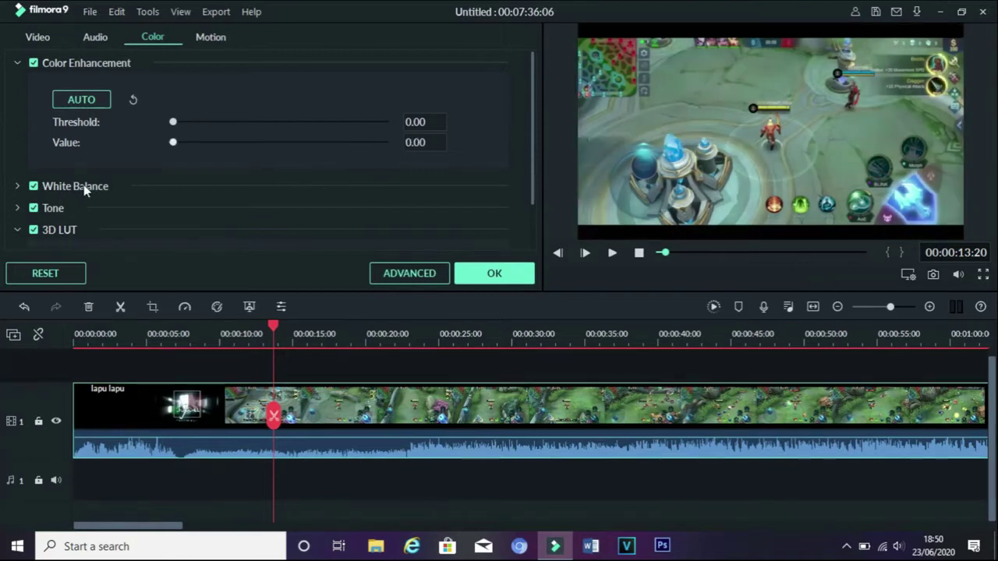
{"action": "left_click", "coordinate": [17, 64]}
- Try White Balance temperature changes and a tint of 75.44, reset them, and collapse the section
{"action": "left_click", "coordinate": [18, 87]}
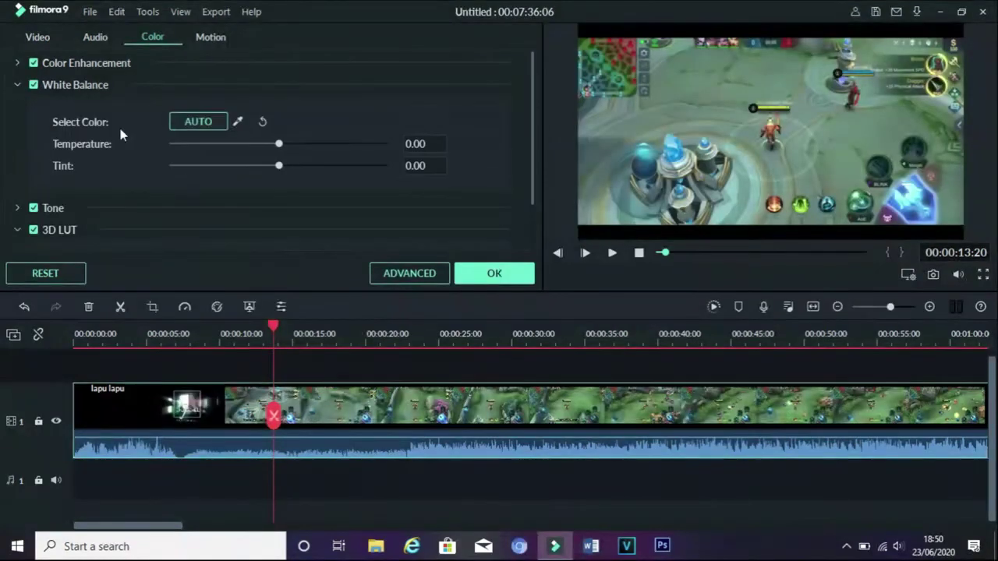
{"action": "left_click_drag", "start_coordinate": [279, 145], "coordinate": [380, 183]}
{"action": "left_click_drag", "start_coordinate": [236, 180], "coordinate": [376, 167]}
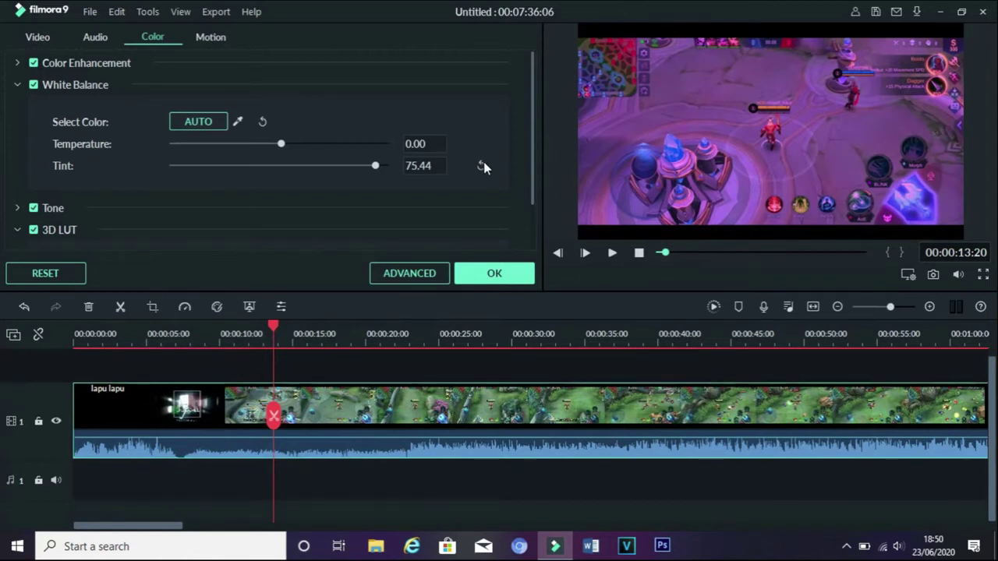
{"action": "left_click", "coordinate": [481, 165]}
{"action": "left_click", "coordinate": [17, 84]}
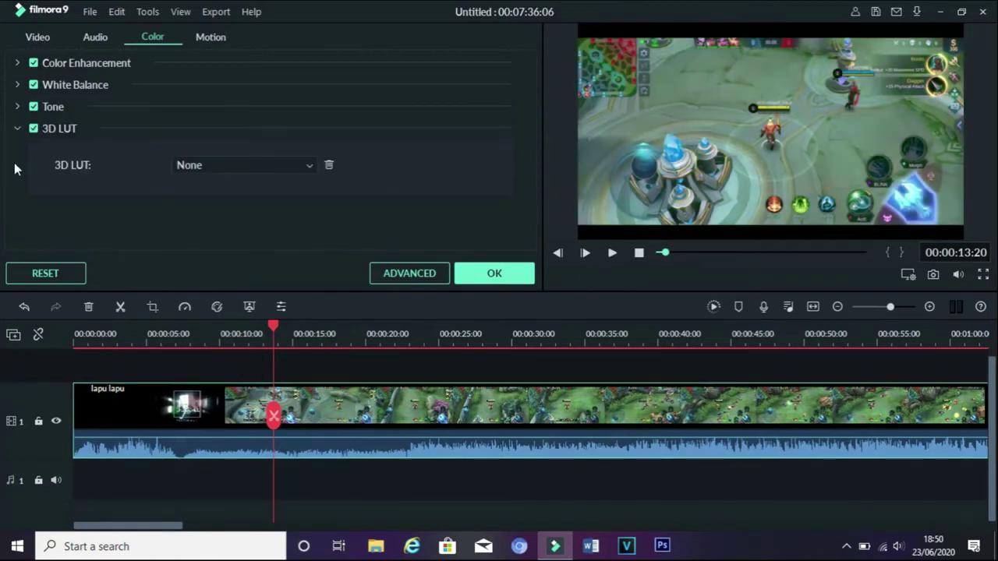
- Try Tone with contrast 100, saturation 100 and brightness 98, and reset all three to 0
{"action": "left_click", "coordinate": [17, 107]}
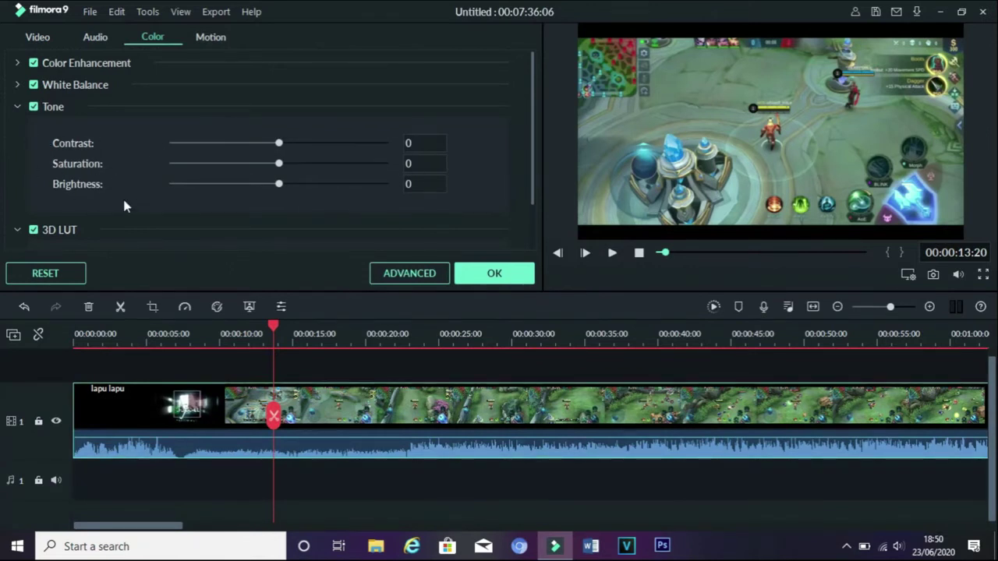
{"action": "left_click_drag", "start_coordinate": [279, 145], "coordinate": [370, 157]}
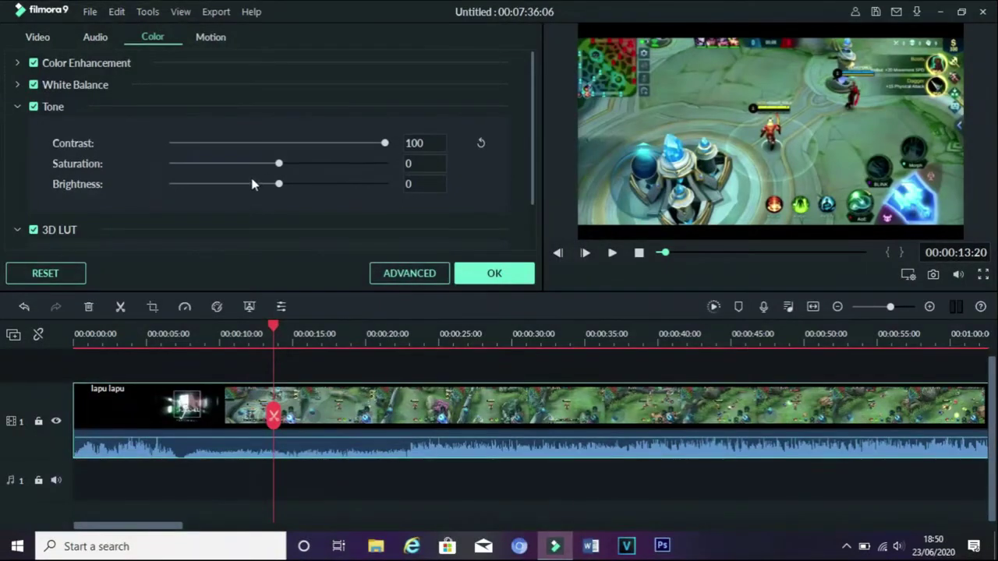
{"action": "left_click_drag", "start_coordinate": [279, 167], "coordinate": [413, 183]}
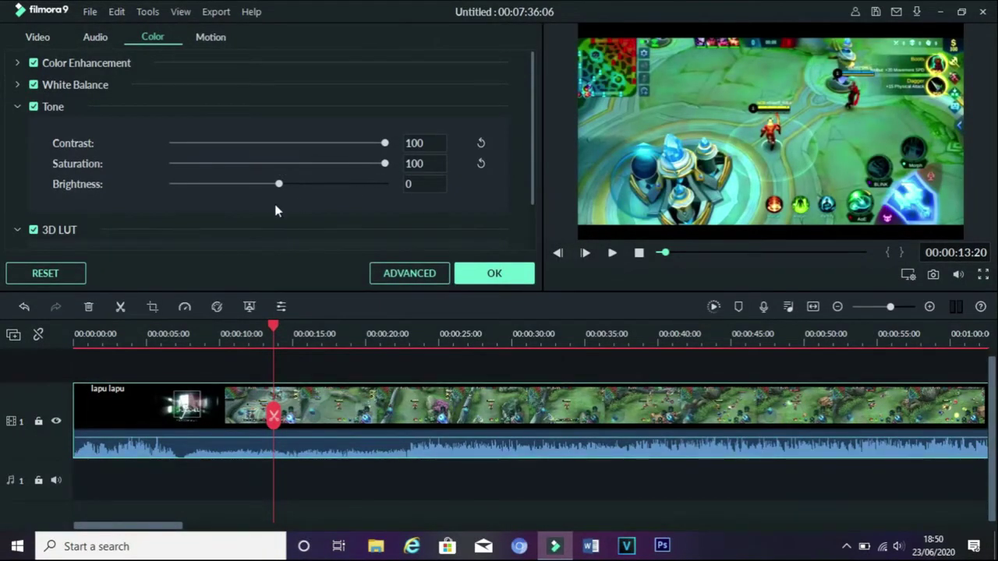
{"action": "left_click_drag", "start_coordinate": [286, 192], "coordinate": [422, 197]}
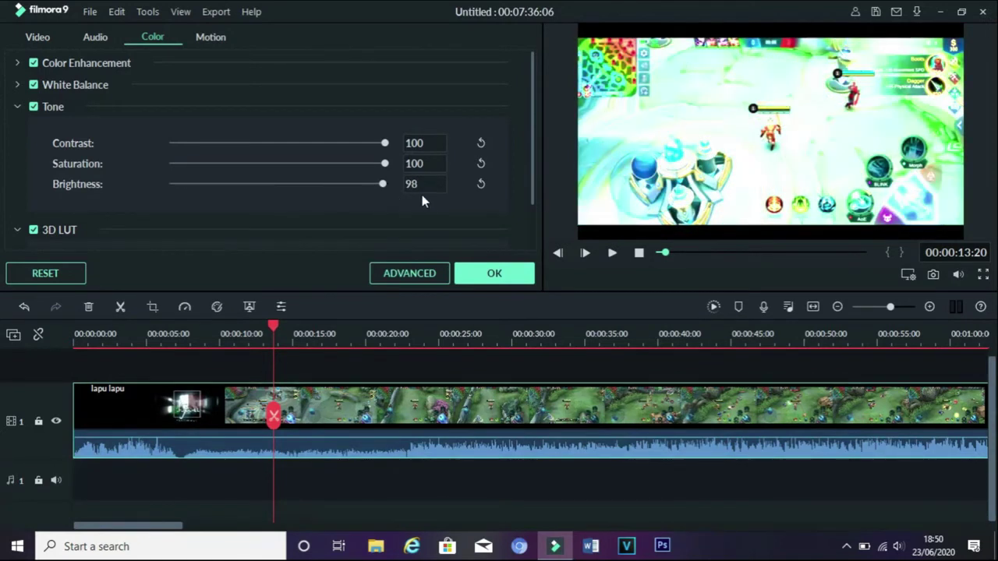
{"action": "left_click", "coordinate": [323, 185]}
{"action": "left_click", "coordinate": [298, 162]}
{"action": "left_click", "coordinate": [481, 183]}
{"action": "left_click", "coordinate": [479, 141]}
{"action": "left_click", "coordinate": [481, 164]}
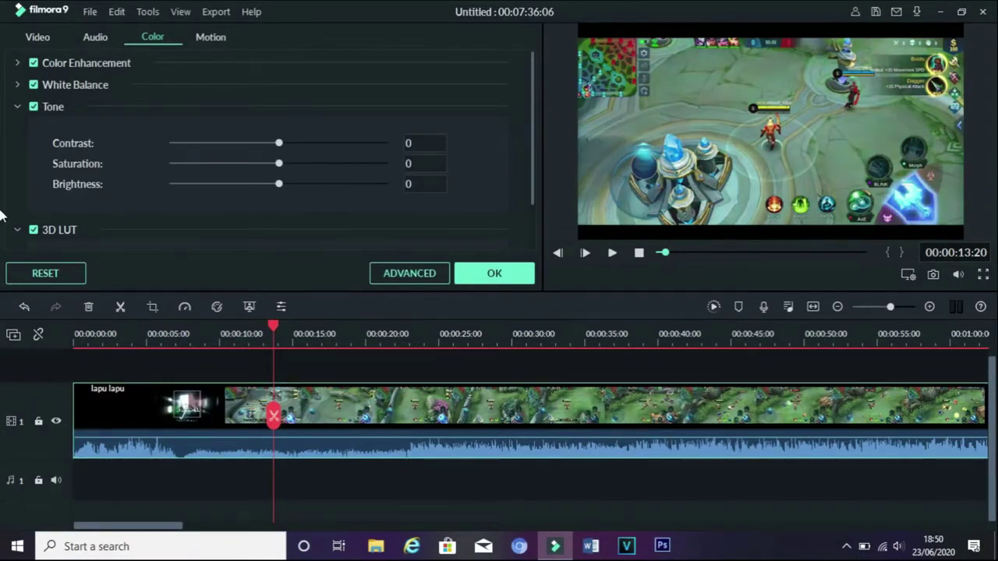
- Collapse the Tone section, try the 007 Series, B&W Film and Batman 3D LUTs, and reset the LUT to None
{"action": "left_click", "coordinate": [23, 107]}
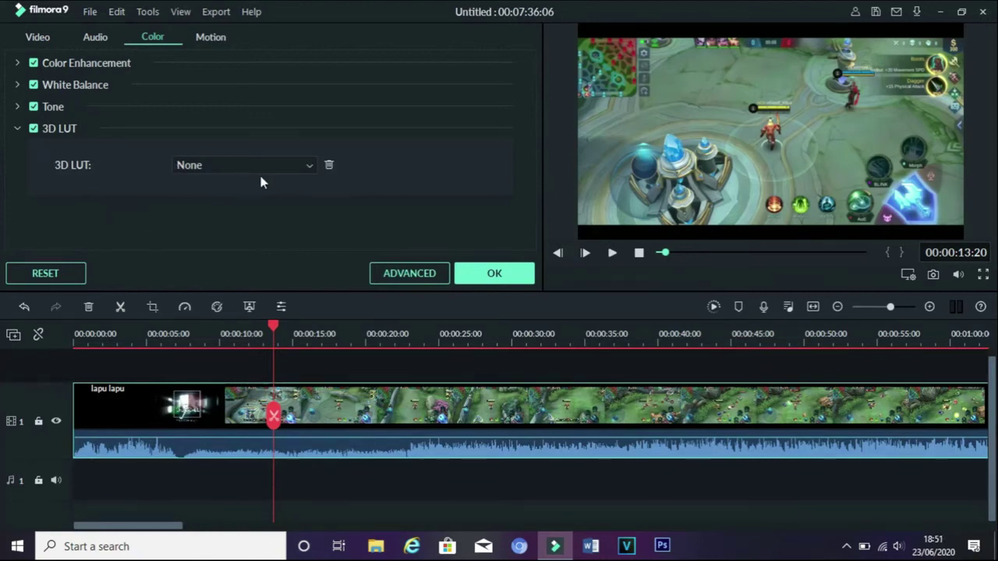
{"action": "left_click", "coordinate": [217, 172]}
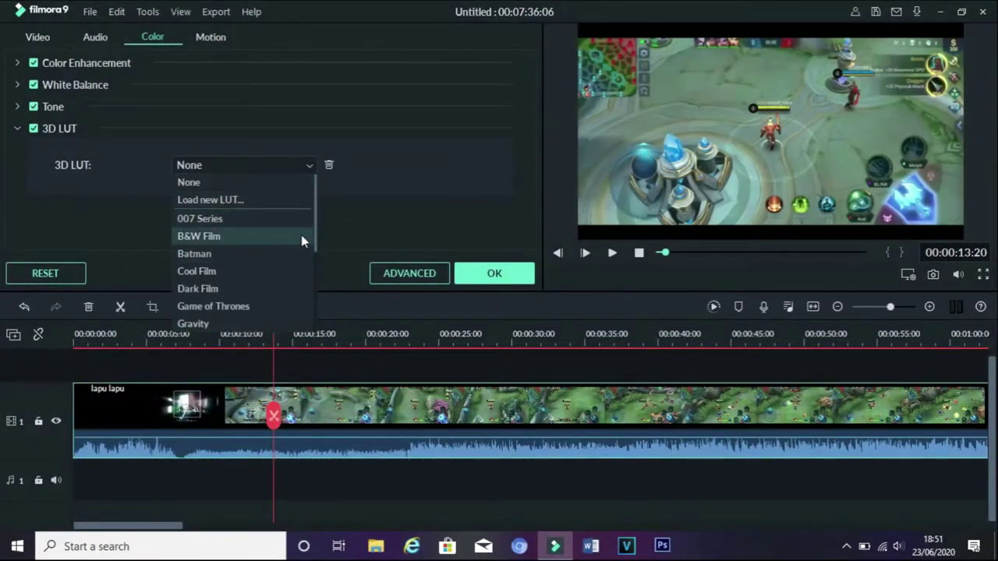
{"action": "left_click", "coordinate": [235, 224]}
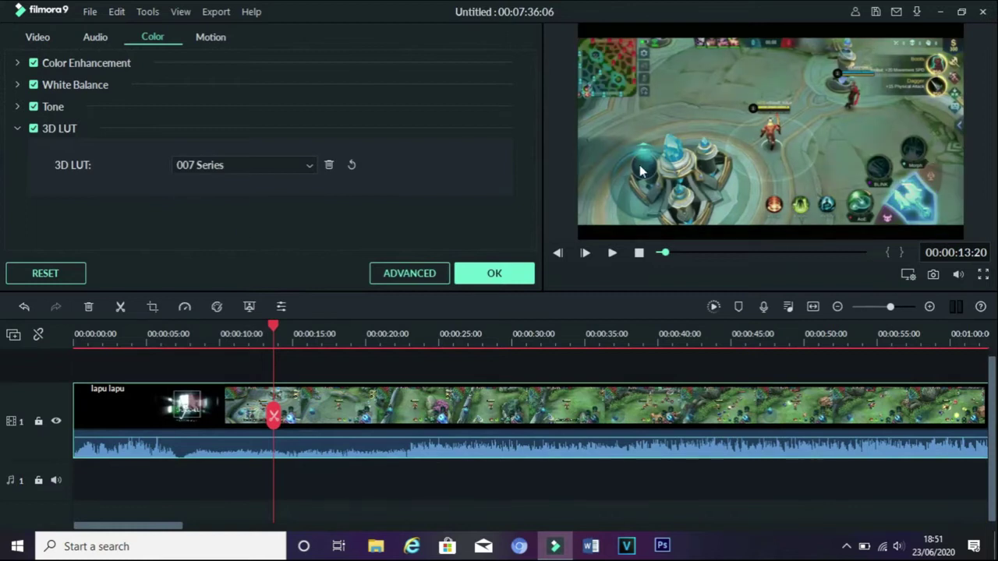
{"action": "left_click", "coordinate": [283, 169]}
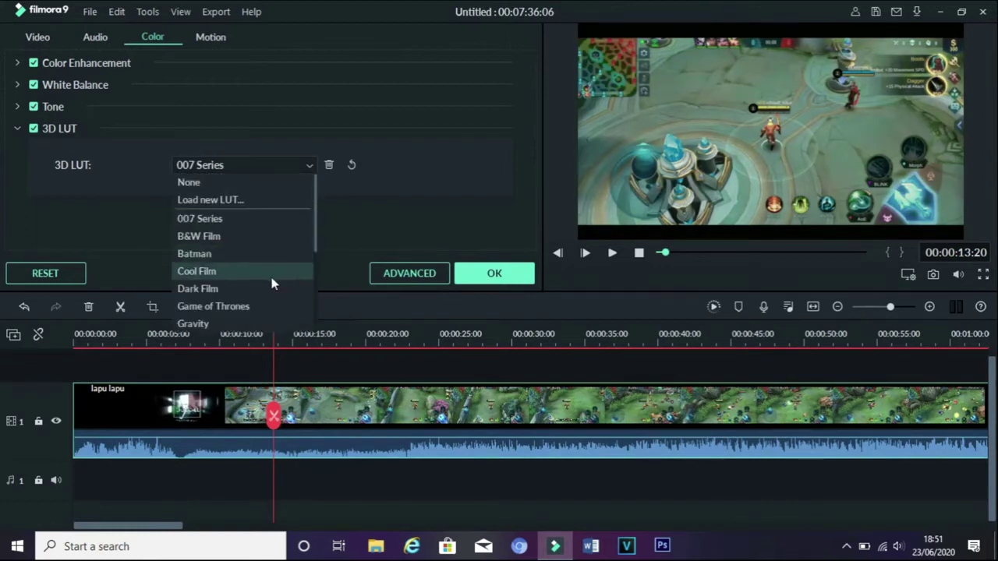
{"action": "left_click", "coordinate": [208, 232]}
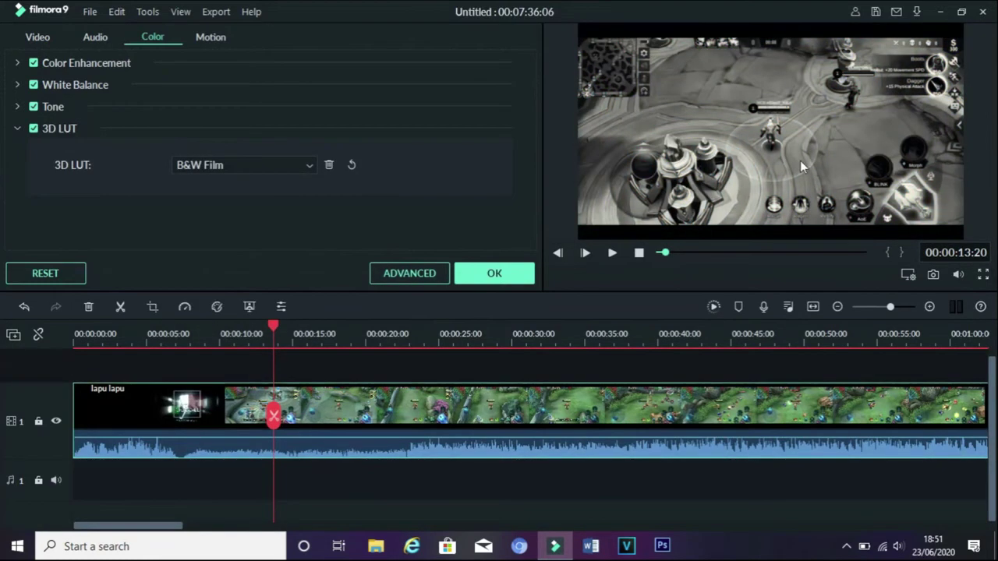
{"action": "left_click", "coordinate": [256, 167]}
{"action": "left_click", "coordinate": [206, 254]}
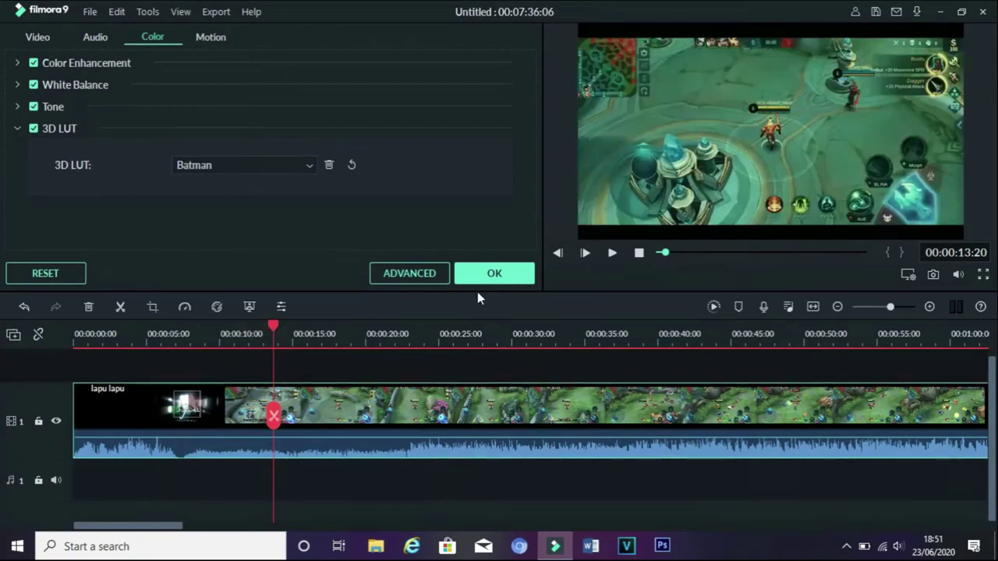
{"action": "left_click", "coordinate": [354, 168]}
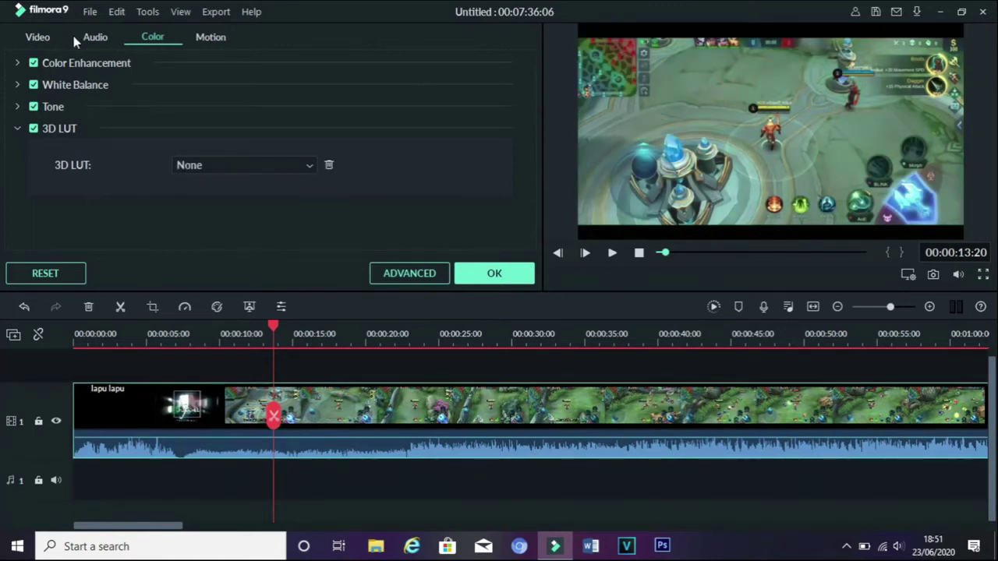
- Apply the Clockwise rotate motion animation to the gameplay clip with the playhead at the clip's start, and confirm it
{"action": "left_click", "coordinate": [207, 38]}
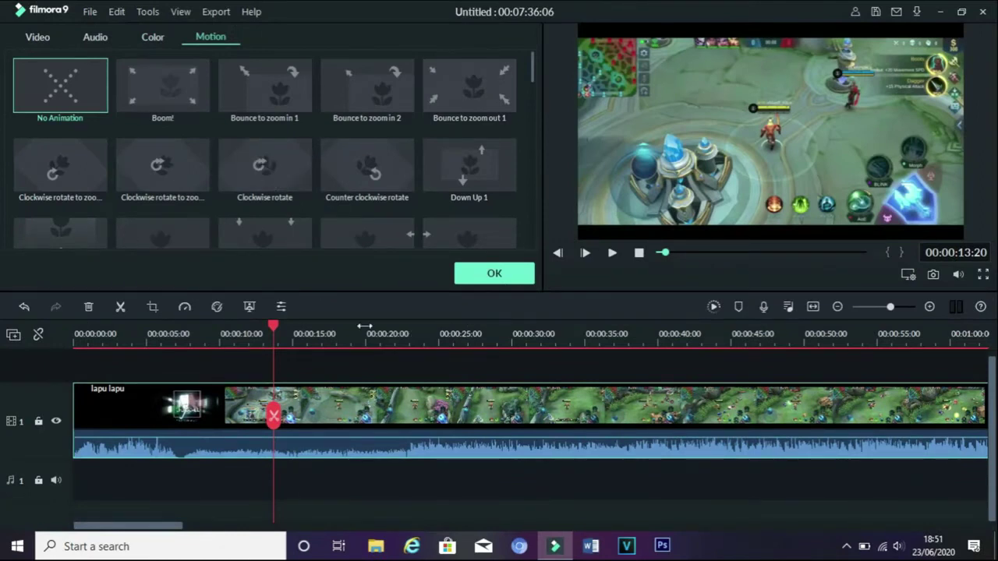
{"action": "left_click_drag", "start_coordinate": [273, 343], "coordinate": [2, 379]}
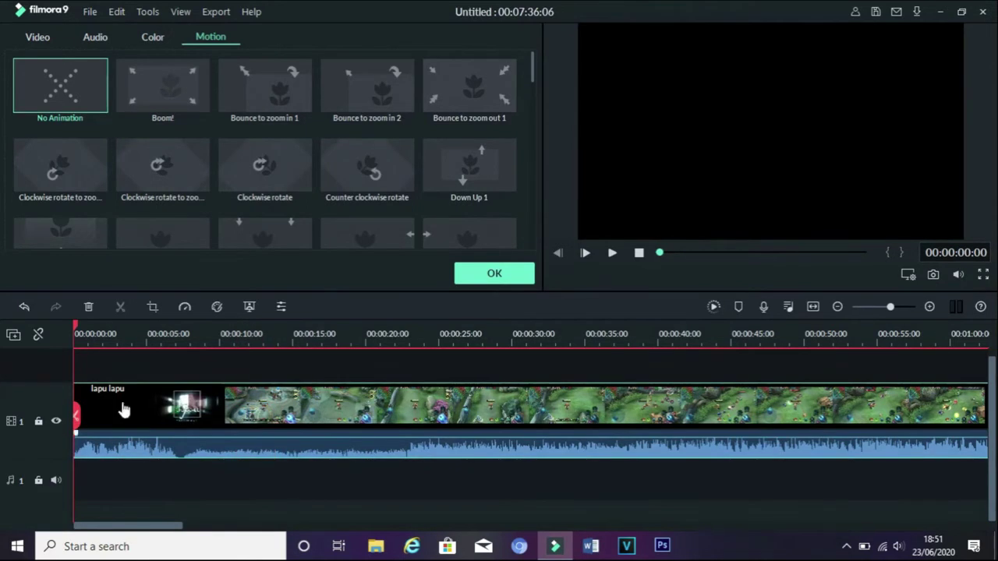
{"action": "left_click", "coordinate": [184, 104]}
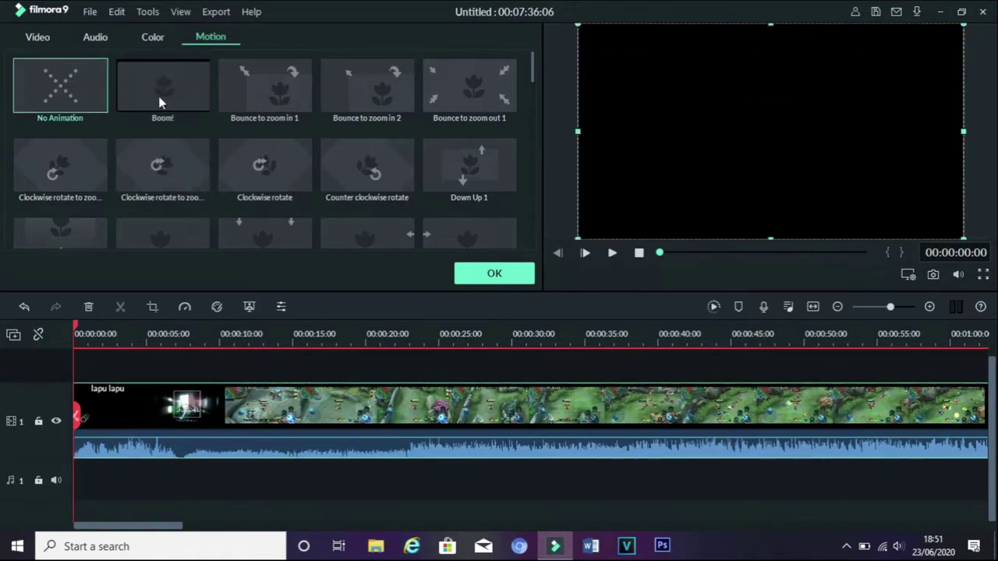
{"action": "left_click", "coordinate": [58, 103]}
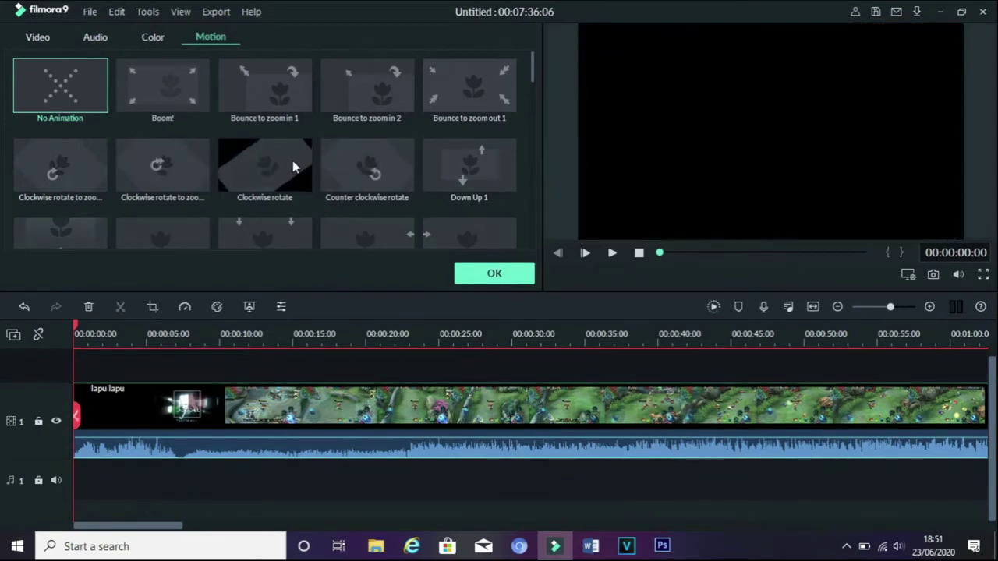
{"action": "left_click", "coordinate": [293, 166]}
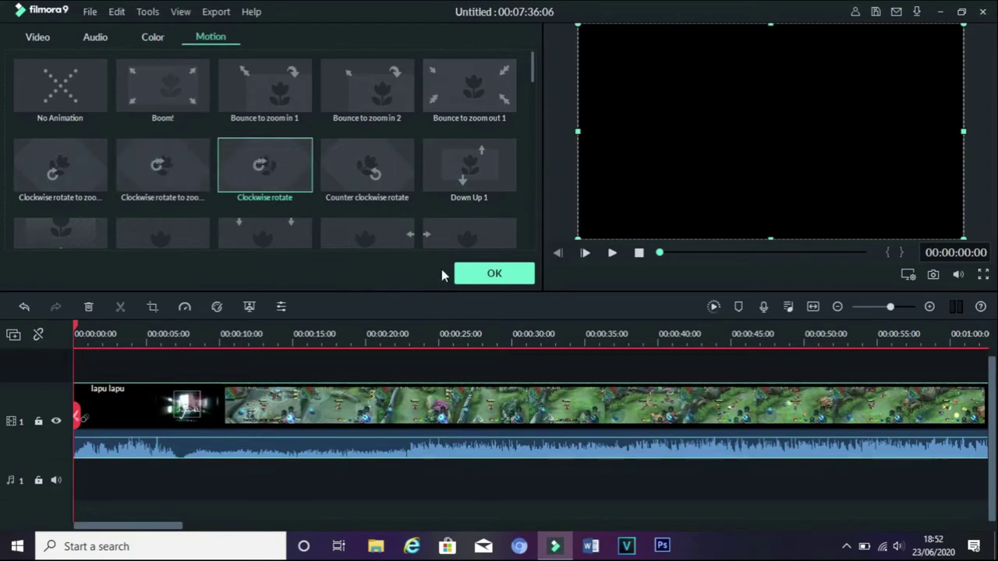
{"action": "left_click", "coordinate": [494, 274]}
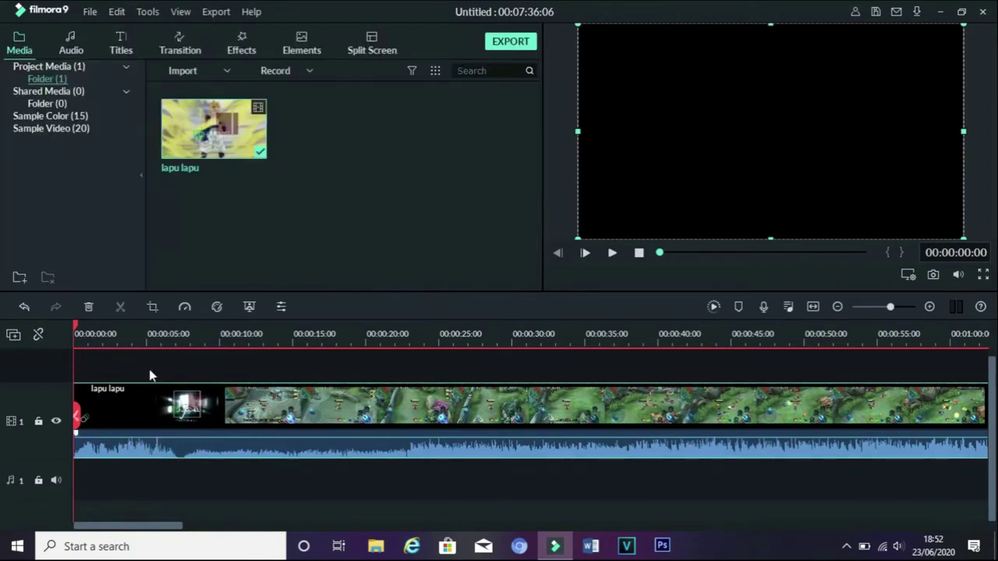
- Reopen the clip's properties to check the motion animation setting, and close them
{"action": "right_click", "coordinate": [170, 398]}
{"action": "left_click", "coordinate": [108, 405]}
{"action": "right_click", "coordinate": [151, 406]}
{"action": "left_click", "coordinate": [204, 11]}
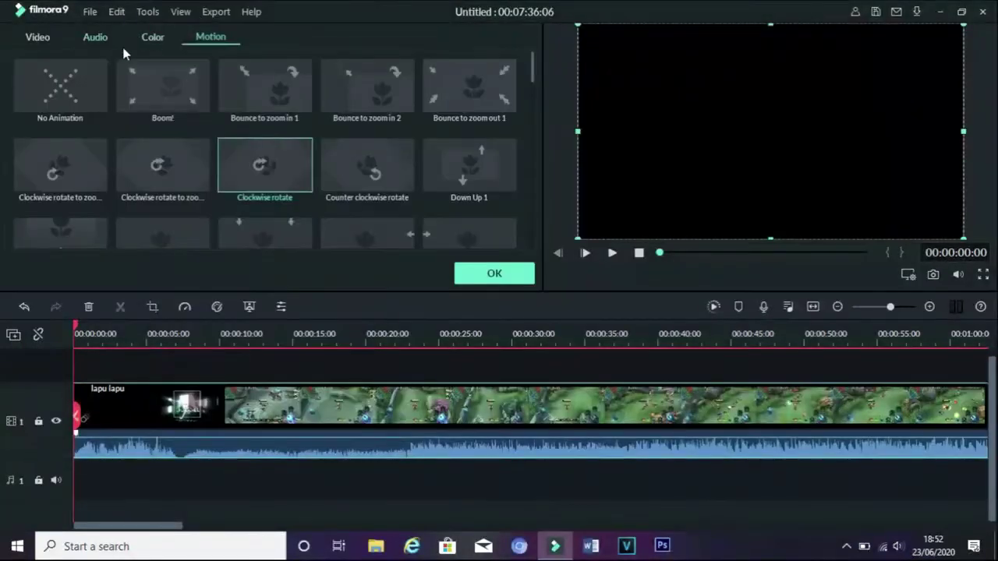
{"action": "left_click", "coordinate": [495, 275]}
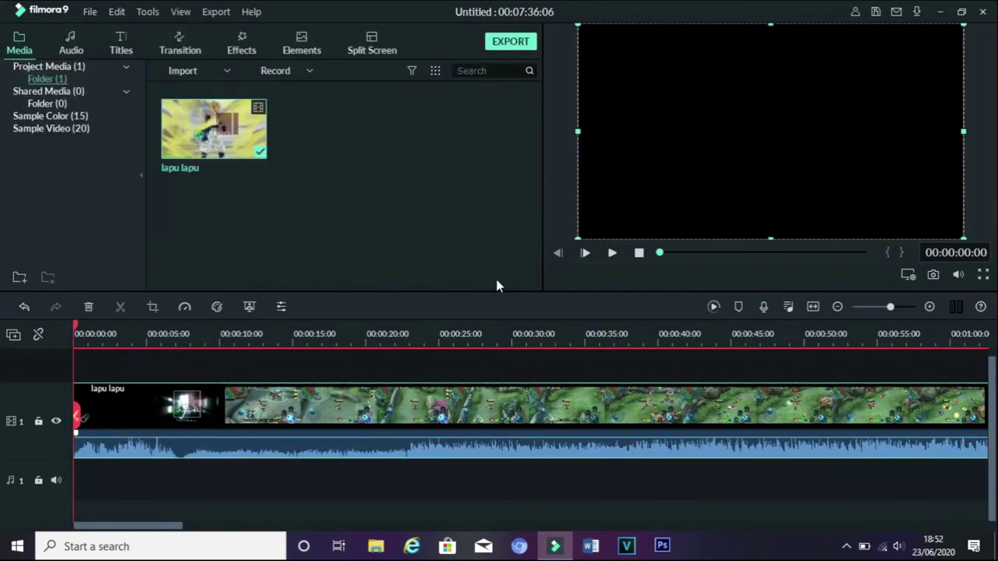
- Cut the clip and paste it at 00:00:18:05, and delete the empty gap in front of it
{"action": "right_click", "coordinate": [263, 423]}
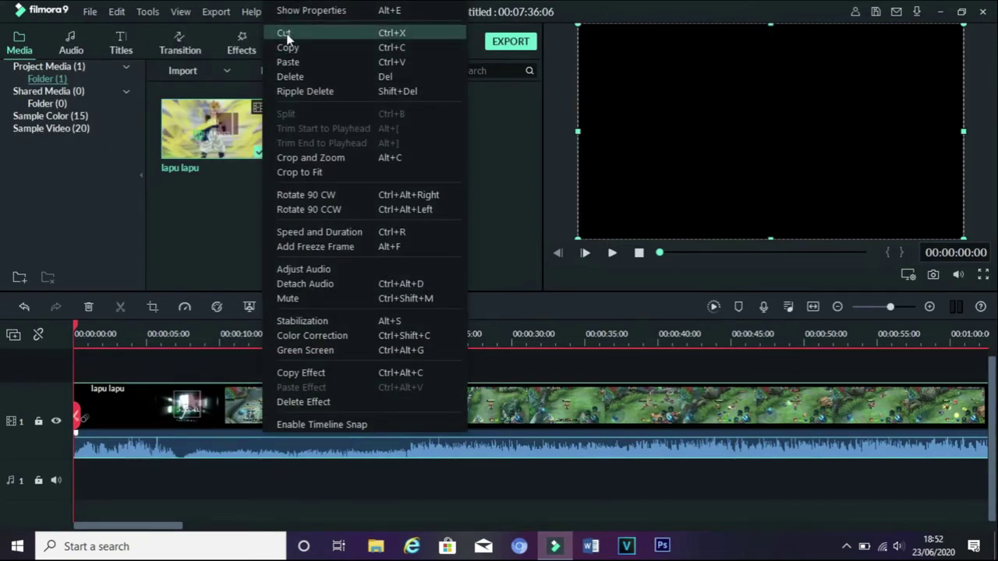
{"action": "left_click", "coordinate": [84, 334]}
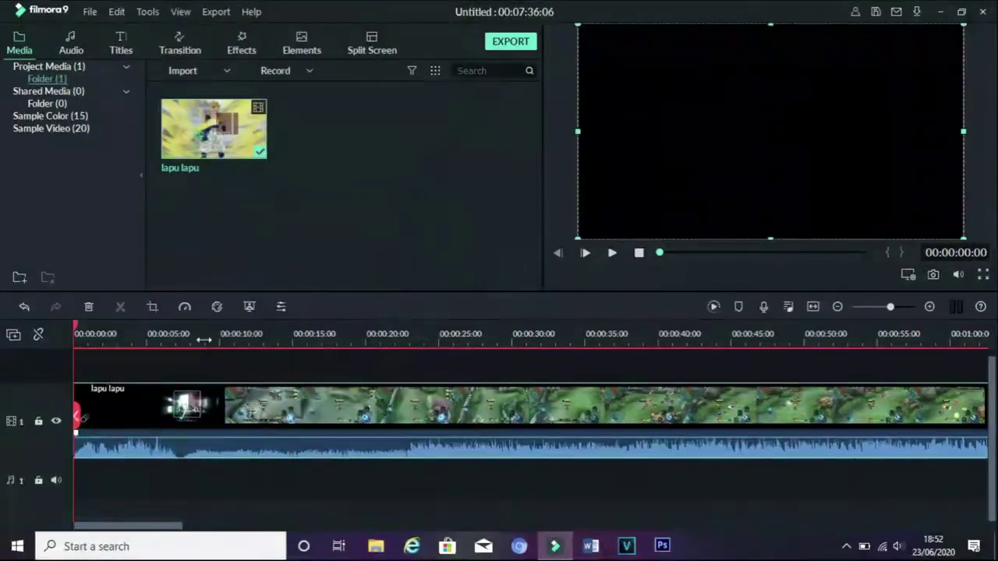
{"action": "left_click", "coordinate": [339, 336]}
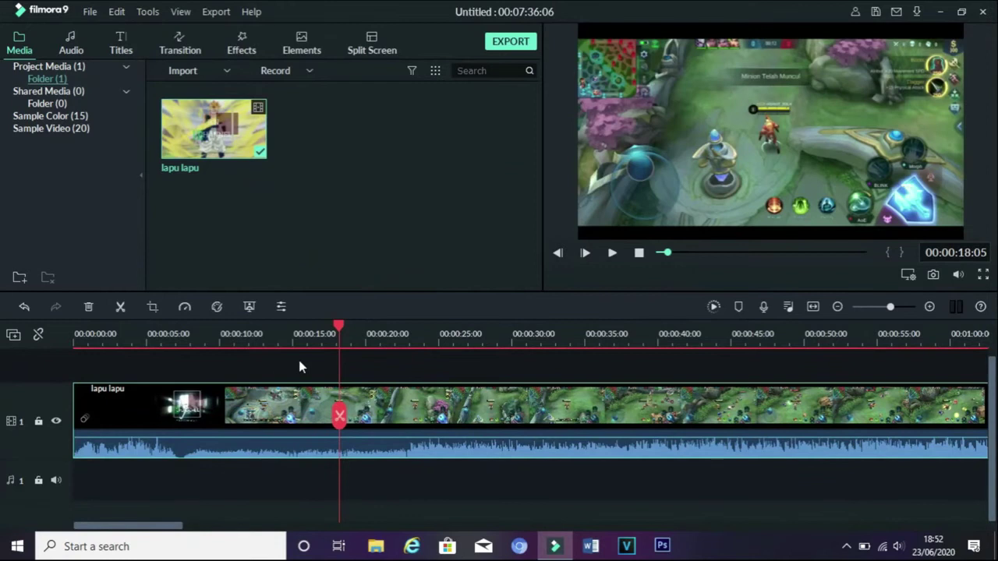
{"action": "right_click", "coordinate": [392, 427]}
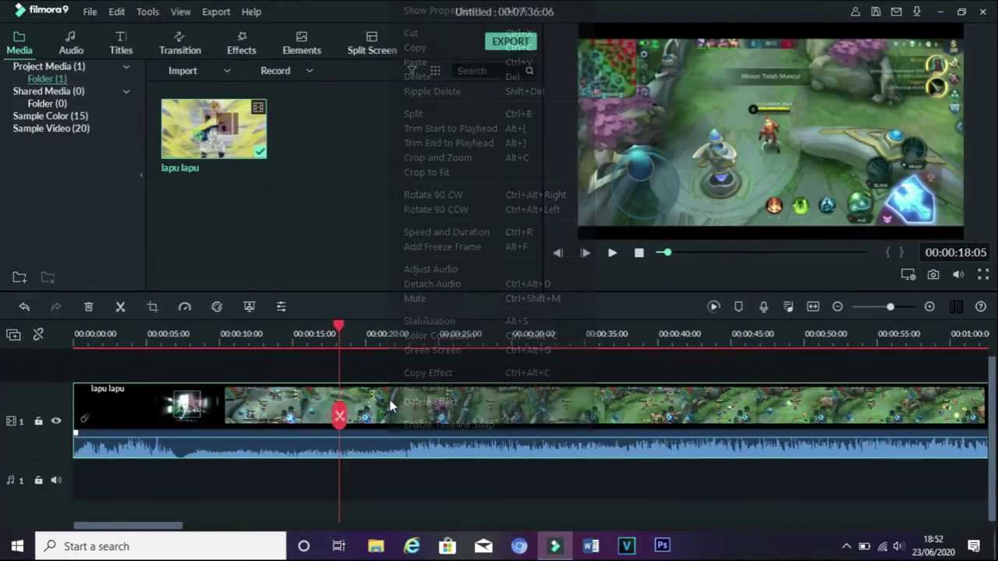
{"action": "left_click", "coordinate": [411, 33]}
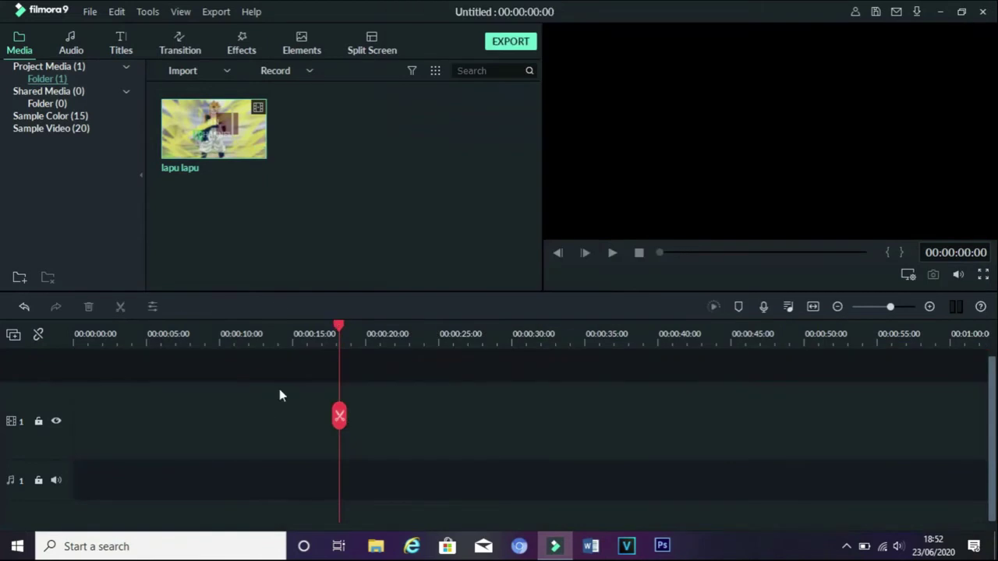
{"action": "right_click", "coordinate": [379, 416]}
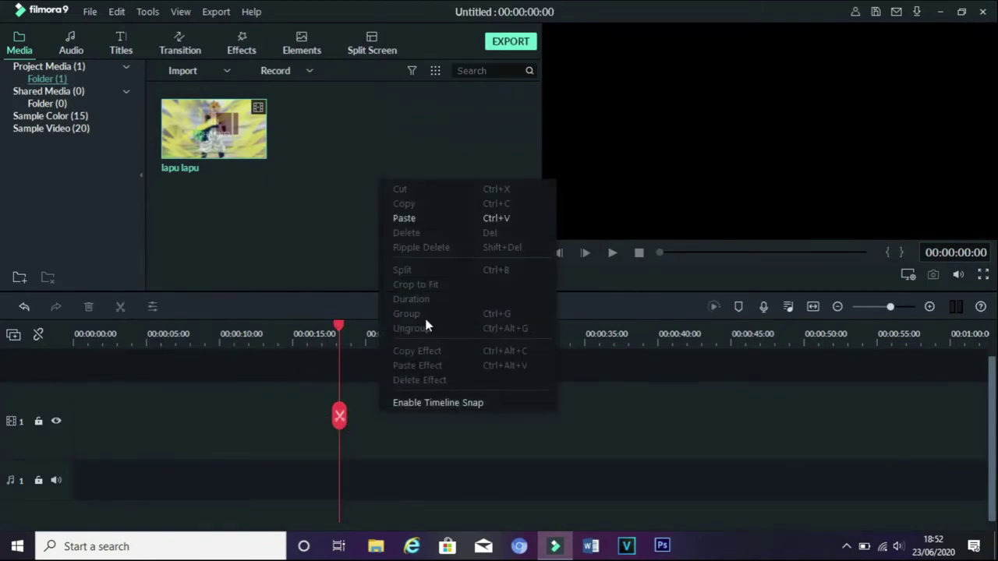
{"action": "left_click", "coordinate": [398, 218]}
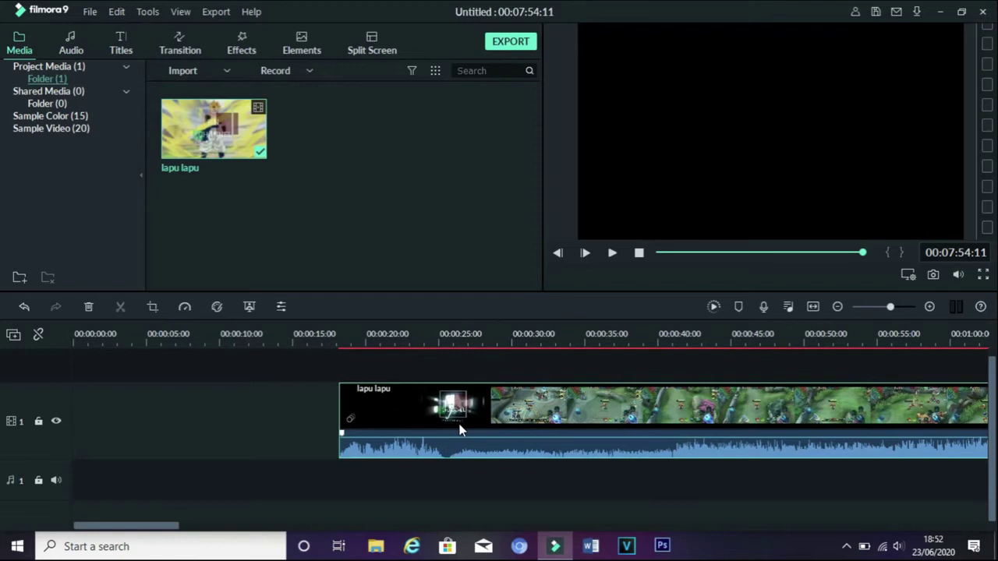
{"action": "left_click", "coordinate": [208, 449]}
{"action": "key", "text": "Delete"}
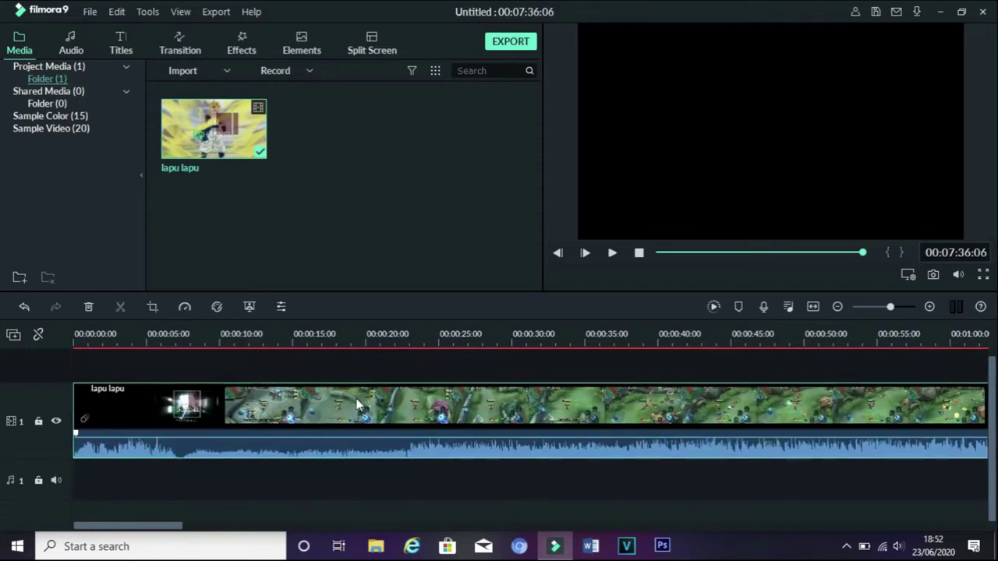
- Copy the clip and paste it at 00:00:10:15, and undo the paste
{"action": "right_click", "coordinate": [357, 402]}
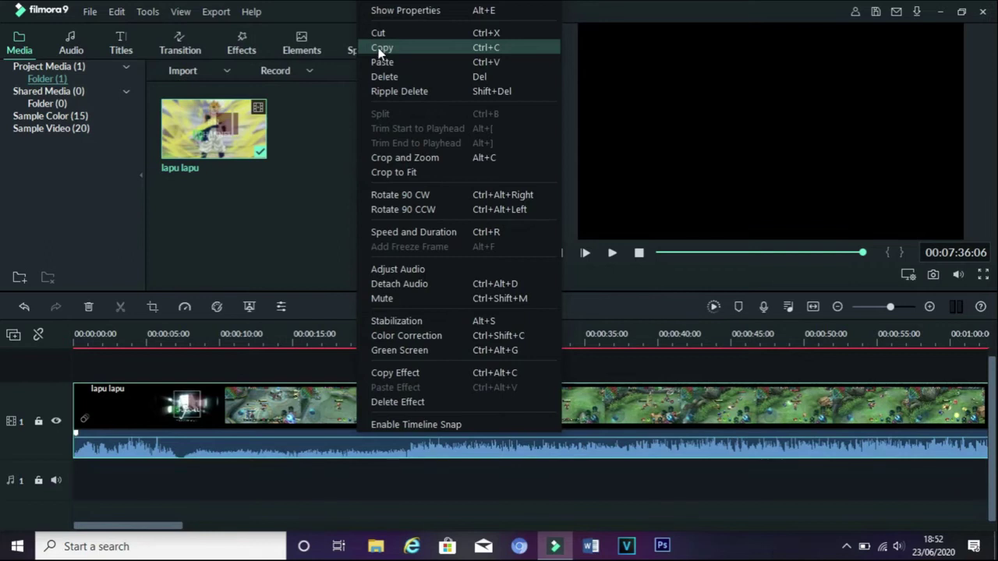
{"action": "left_click", "coordinate": [381, 48]}
{"action": "right_click", "coordinate": [333, 391]}
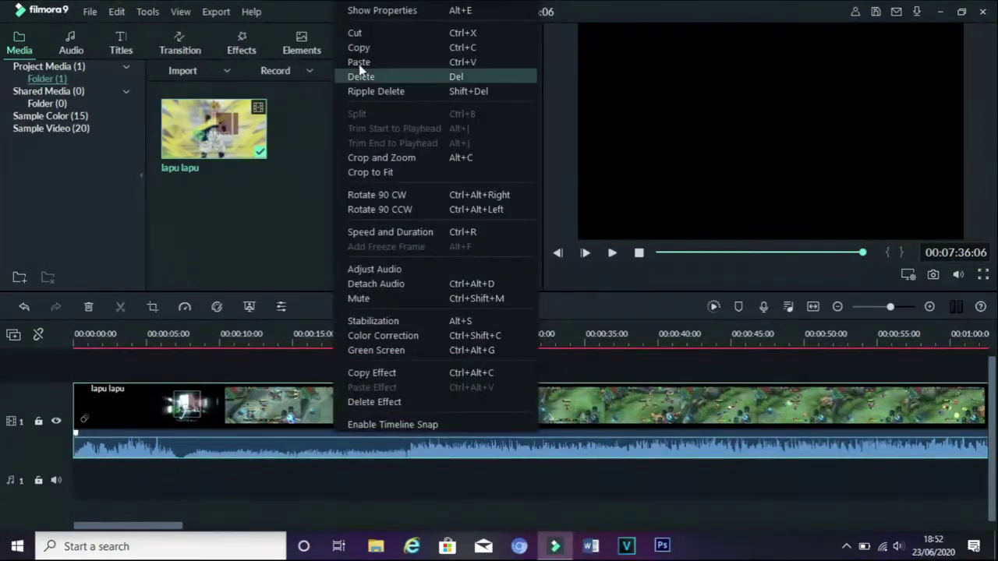
{"action": "left_click", "coordinate": [359, 49]}
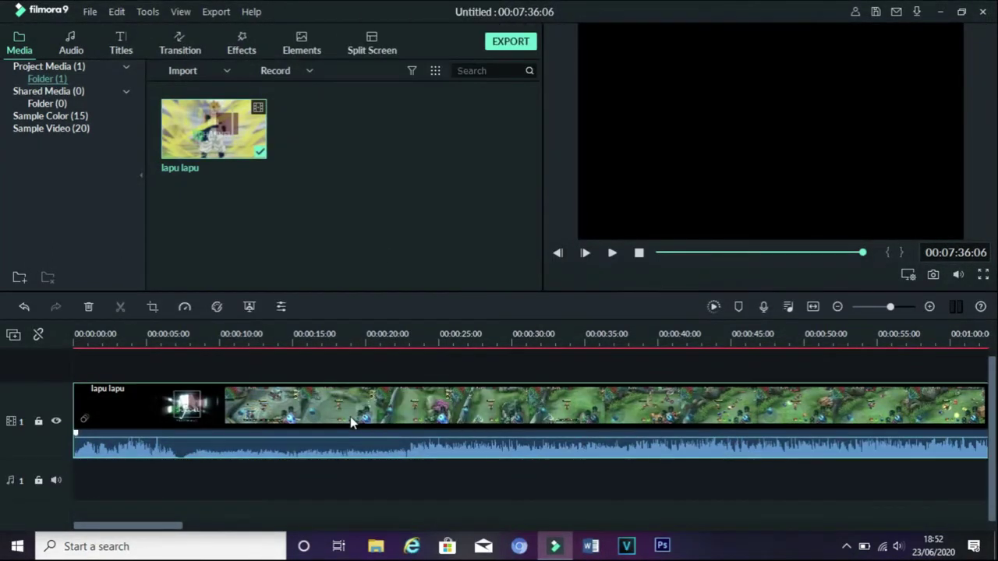
{"action": "left_click", "coordinate": [226, 335]}
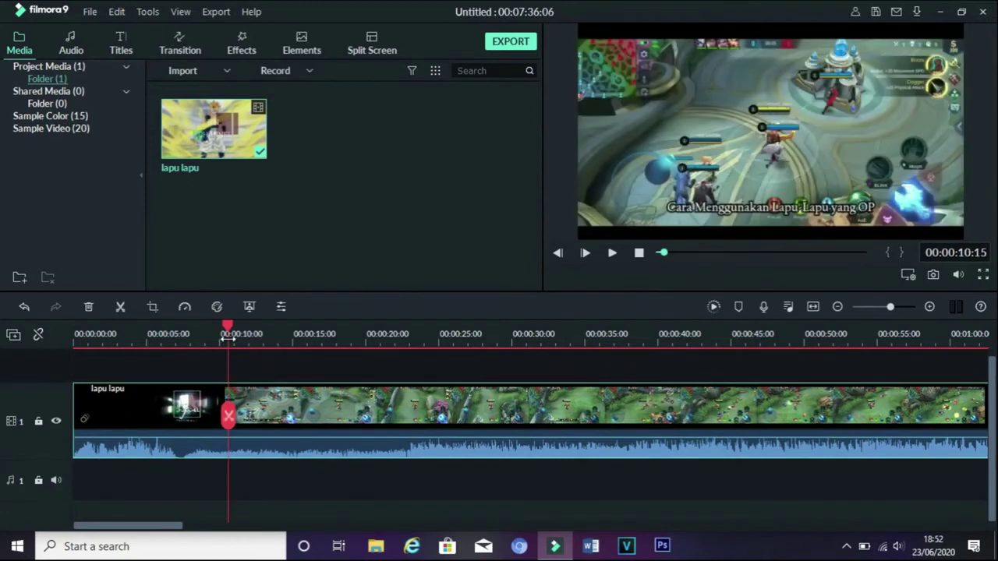
{"action": "key", "text": "End"}
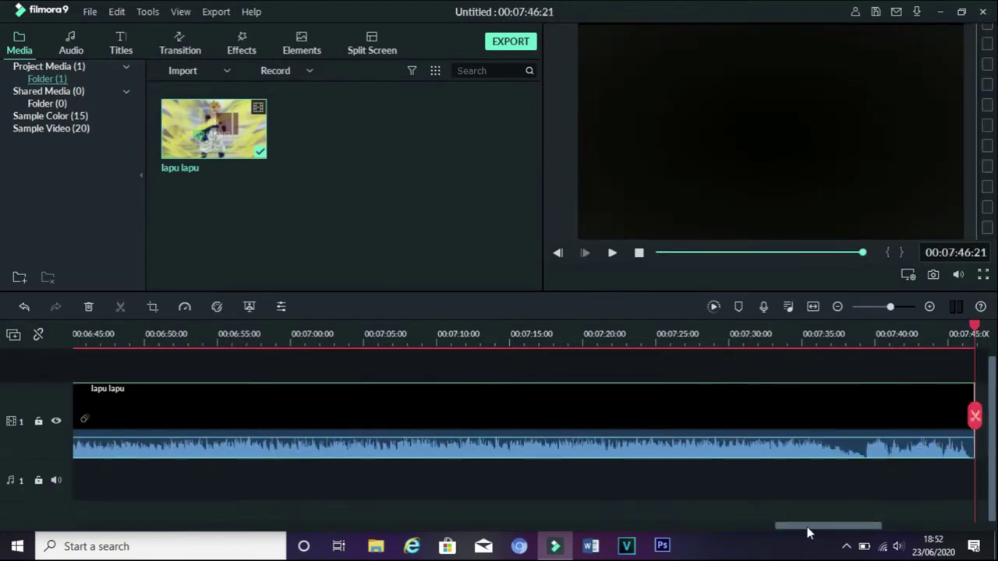
{"action": "left_click_drag", "start_coordinate": [809, 533], "coordinate": [108, 532]}
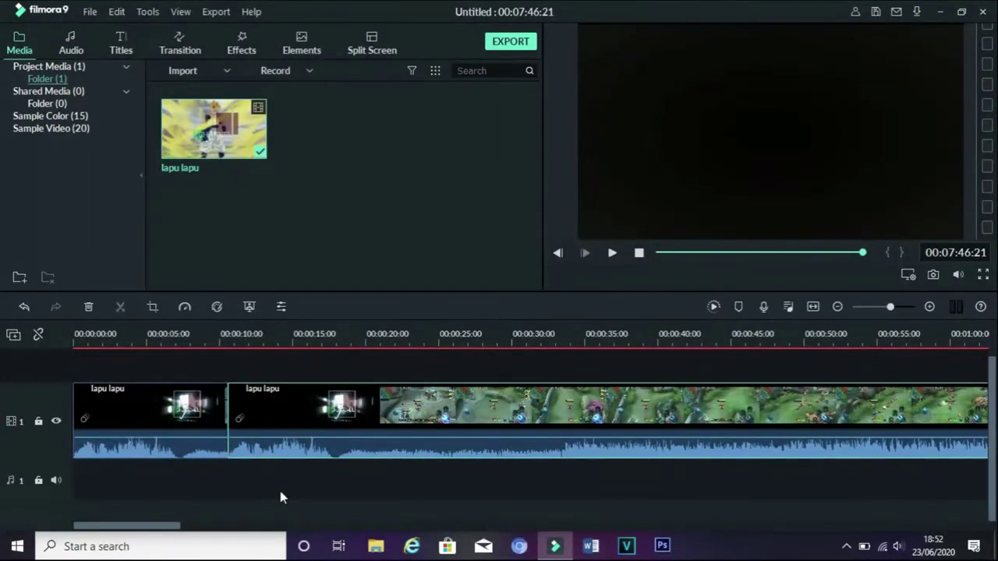
{"action": "key", "text": "ctrl+z"}
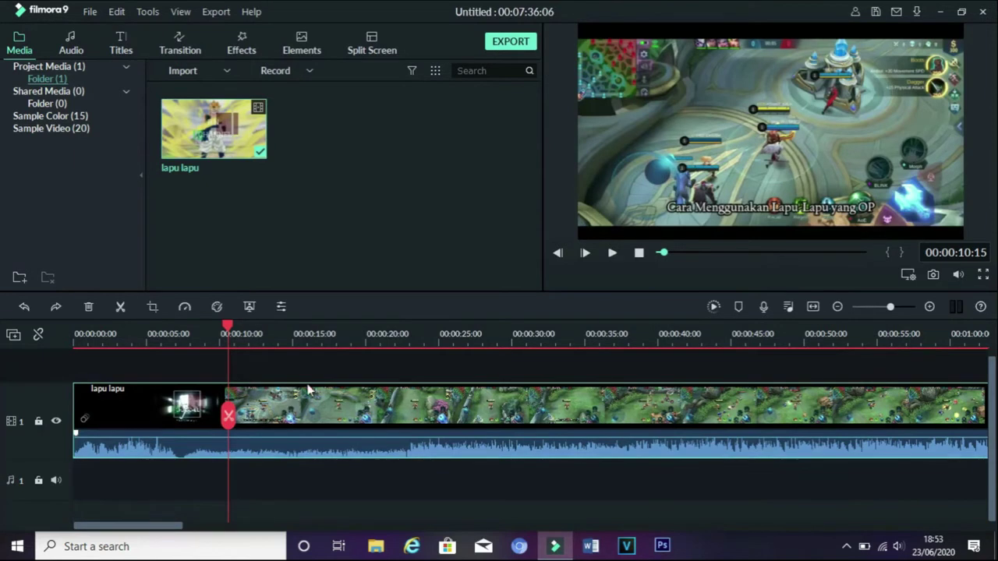
- Split the clip at 00:00:22:05 and move its second part about 4.5 seconds later on the same track
{"action": "right_click", "coordinate": [360, 409]}
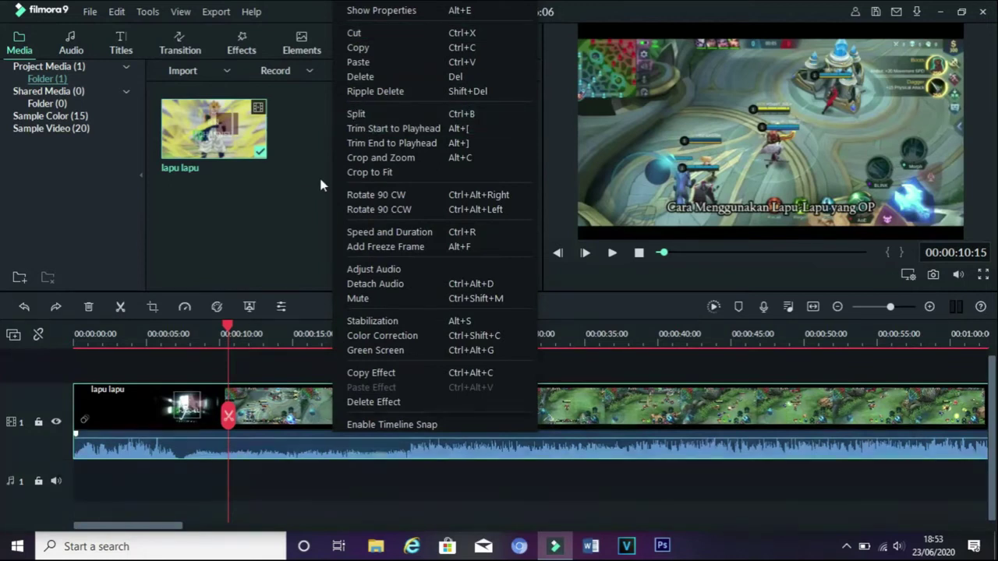
{"action": "left_click", "coordinate": [227, 327]}
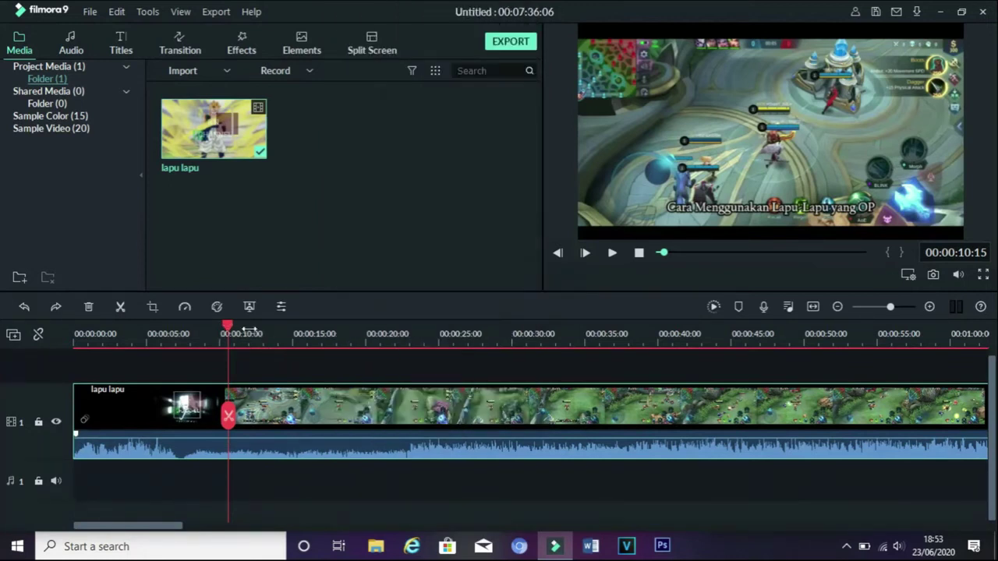
{"action": "left_click_drag", "start_coordinate": [227, 334], "coordinate": [397, 334]}
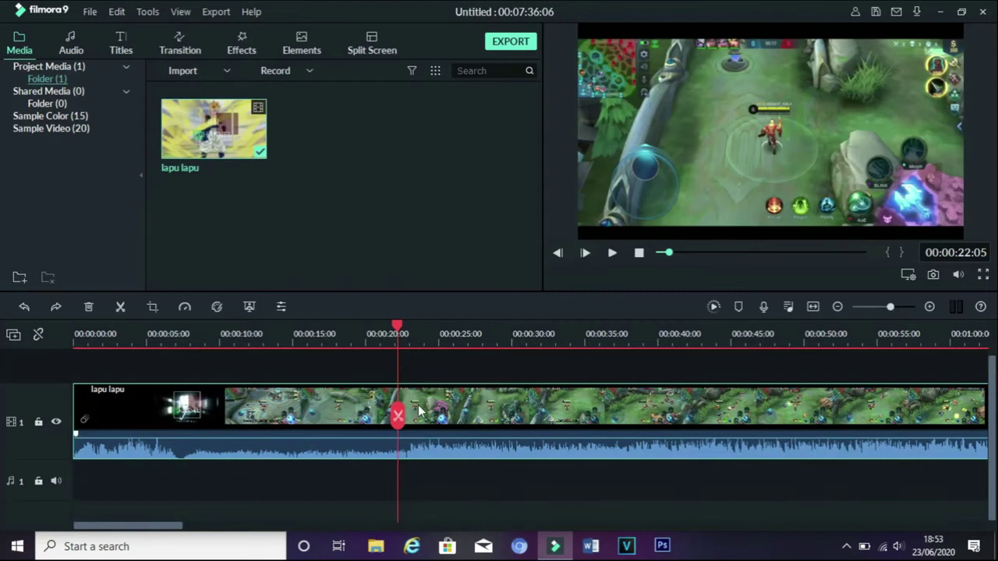
{"action": "right_click", "coordinate": [418, 405]}
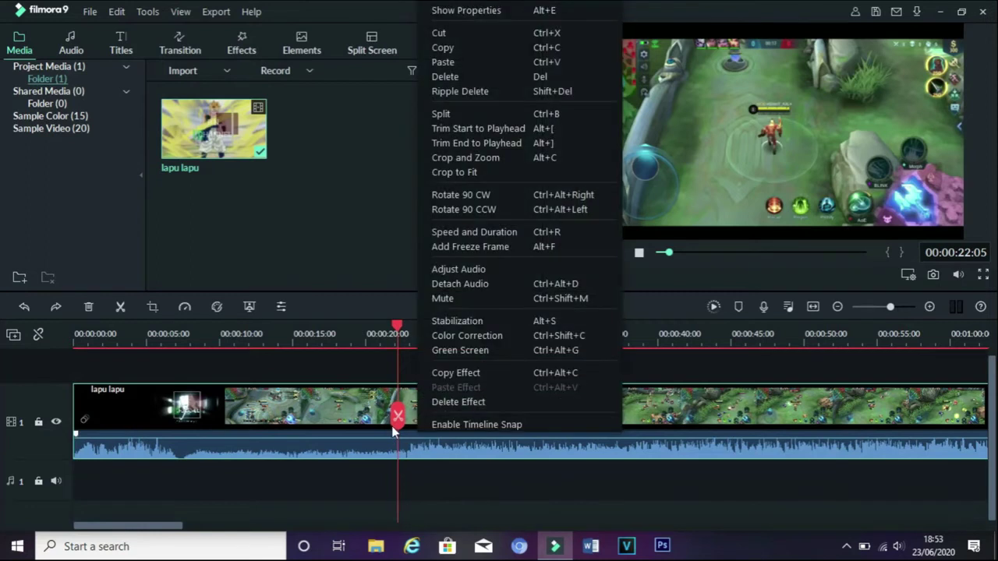
{"action": "left_click", "coordinate": [466, 117]}
{"action": "left_click_drag", "start_coordinate": [445, 420], "coordinate": [497, 419]}
{"action": "key", "text": "ctrl+z"}
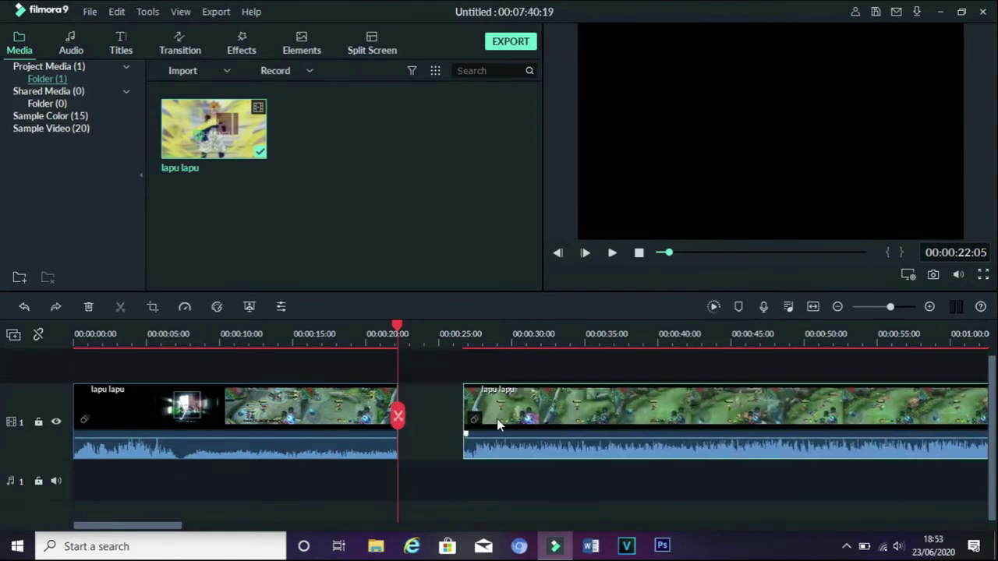
- Undo the split and move, and try trimming the clip's start to the playhead at 00:00:22:05, undoing that trim
{"action": "key", "text": "ctrl+z"}
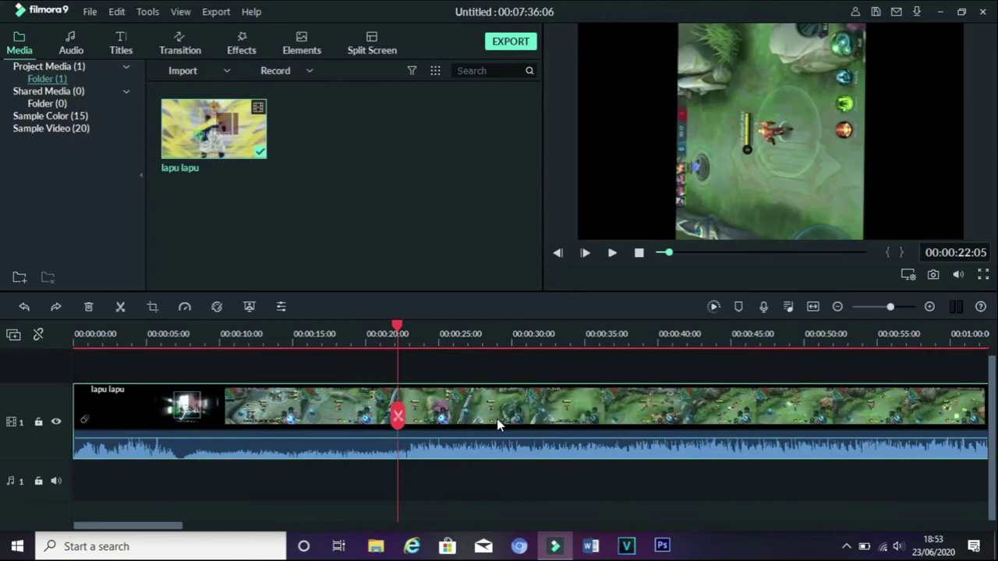
{"action": "right_click", "coordinate": [497, 418]}
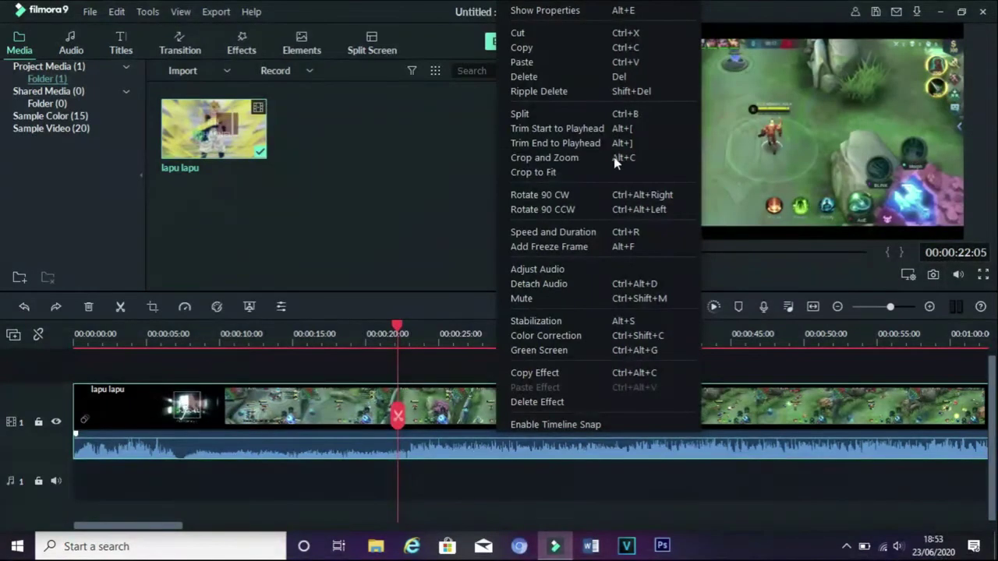
{"action": "left_click", "coordinate": [558, 126]}
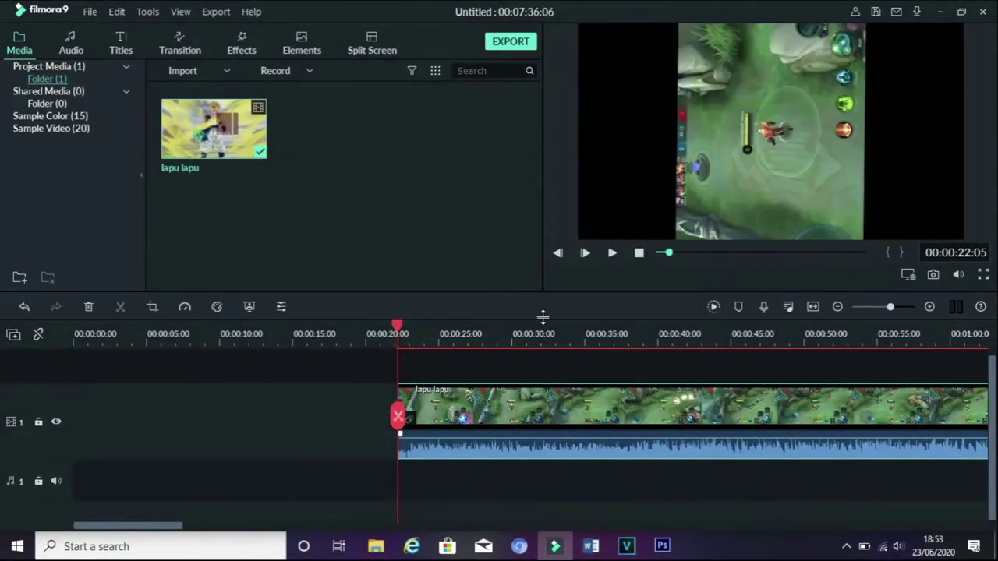
{"action": "key", "text": "ctrl+z"}
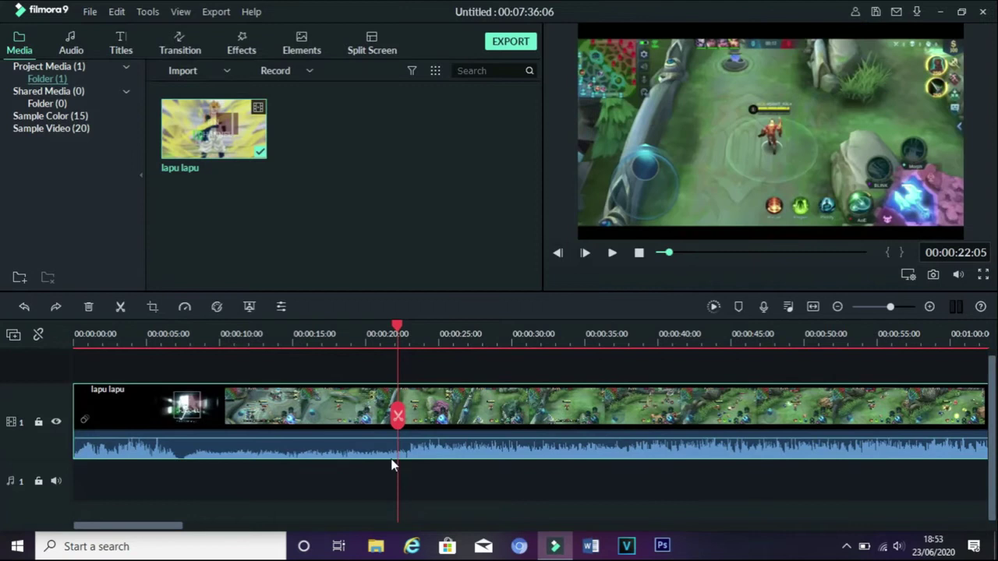
- Trim the clip's end to the playhead at 00:00:22:05, and undo the trim
{"action": "right_click", "coordinate": [442, 403]}
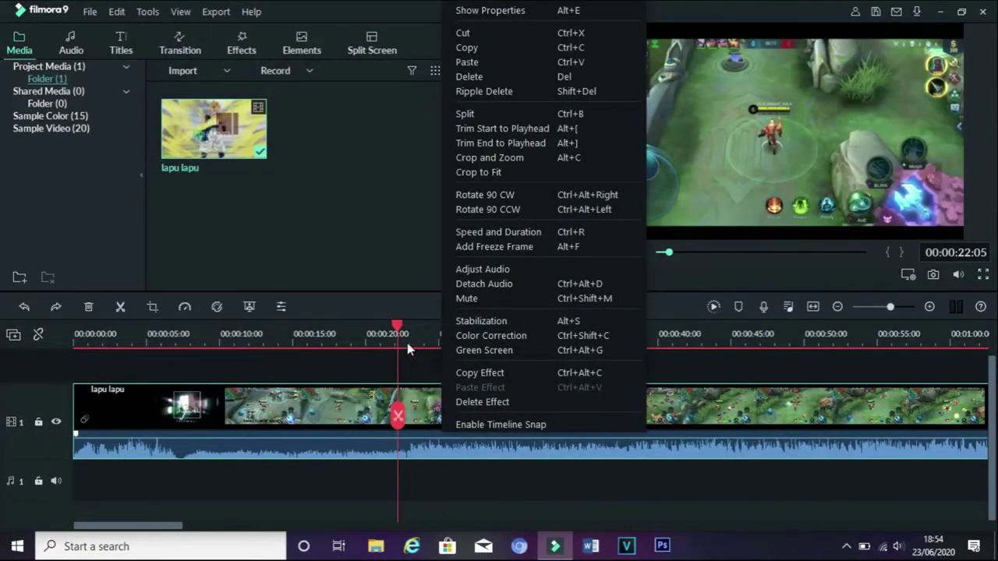
{"action": "left_click", "coordinate": [497, 143]}
{"action": "key", "text": "ctrl+z"}
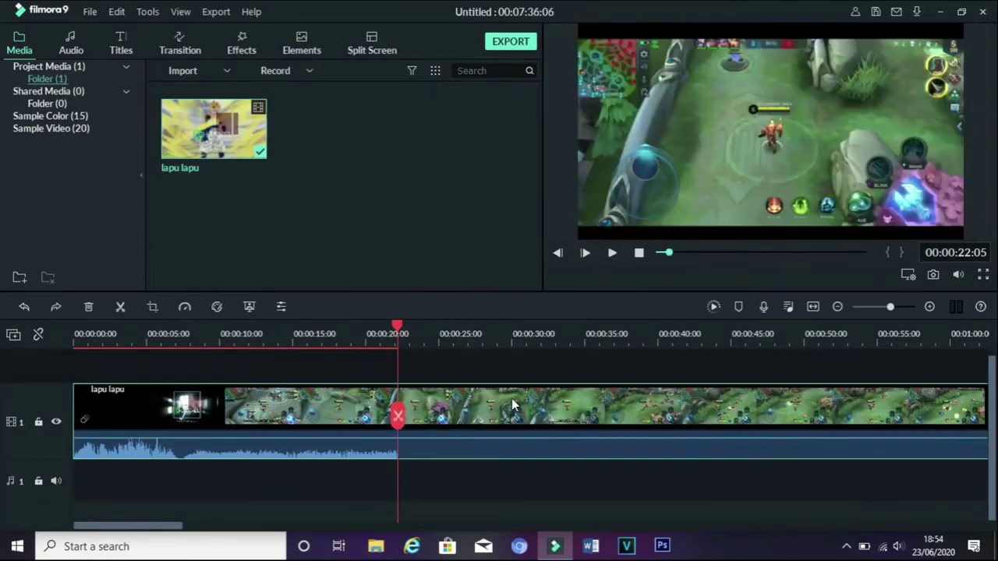
- Crop the clip to about 892 x 502 around the central character at the original ratio, apply it, and undo the crop
{"action": "right_click", "coordinate": [460, 414]}
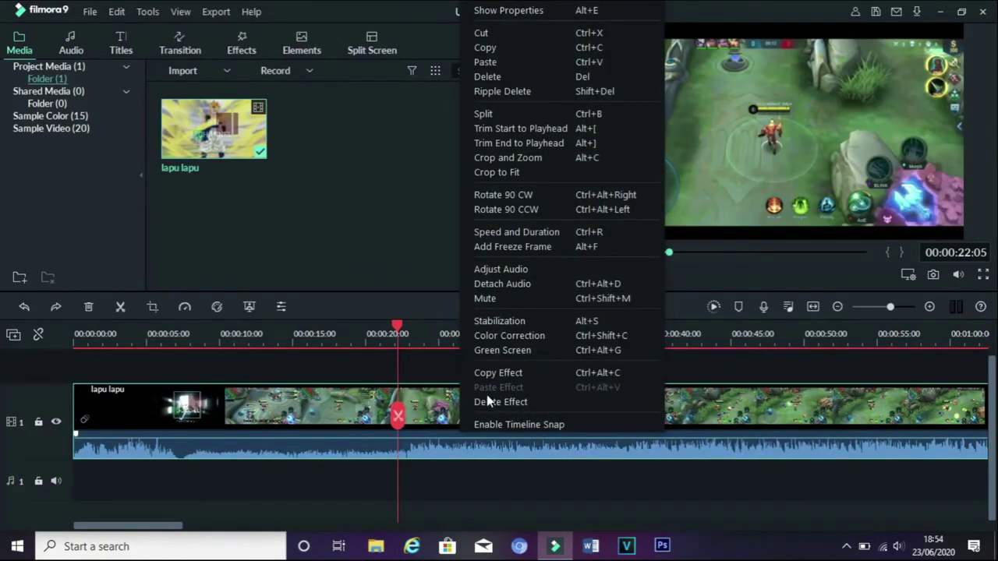
{"action": "left_click", "coordinate": [510, 157]}
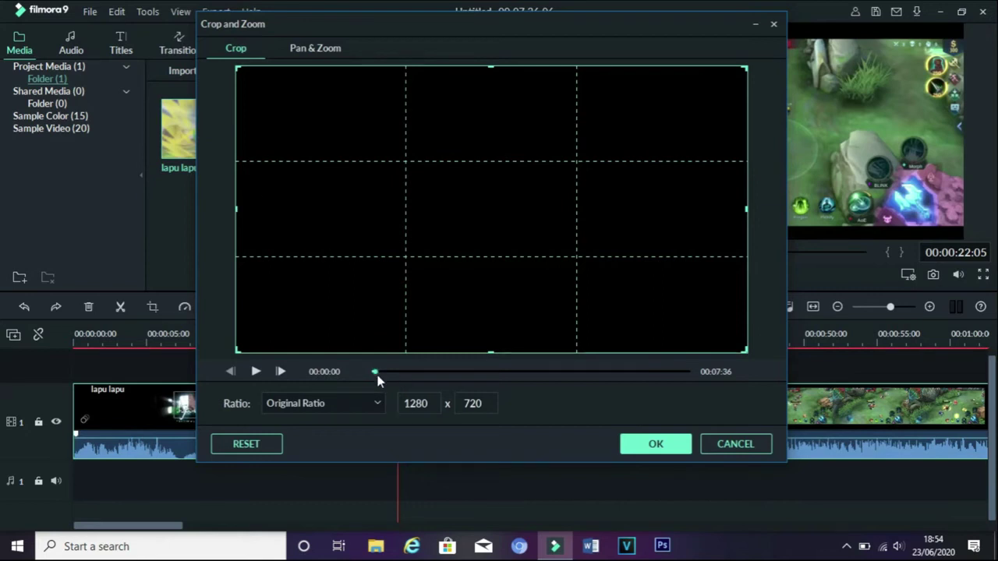
{"action": "left_click_drag", "start_coordinate": [377, 374], "coordinate": [386, 372]}
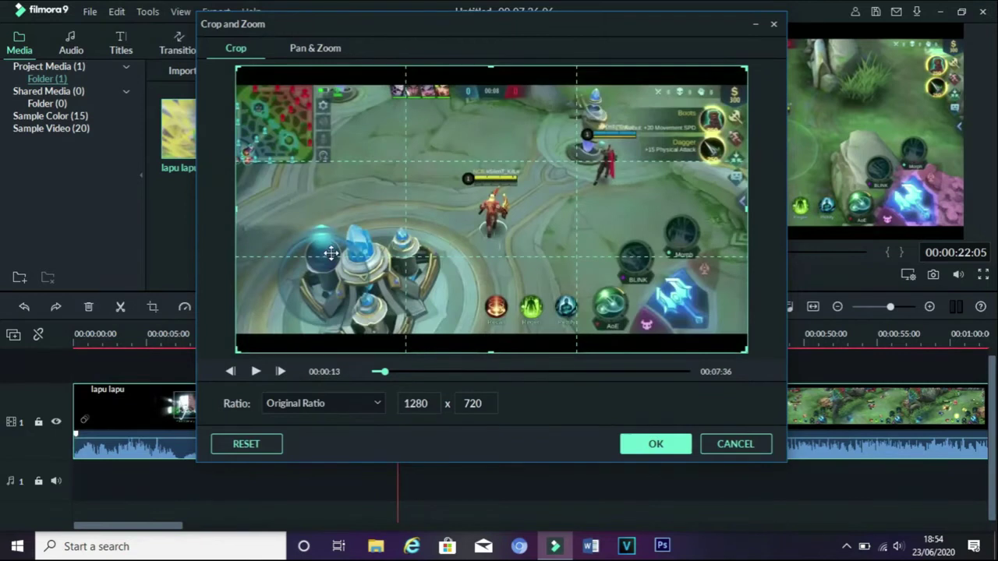
{"action": "left_click_drag", "start_coordinate": [746, 351], "coordinate": [590, 285]}
{"action": "left_click_drag", "start_coordinate": [434, 223], "coordinate": [517, 236]}
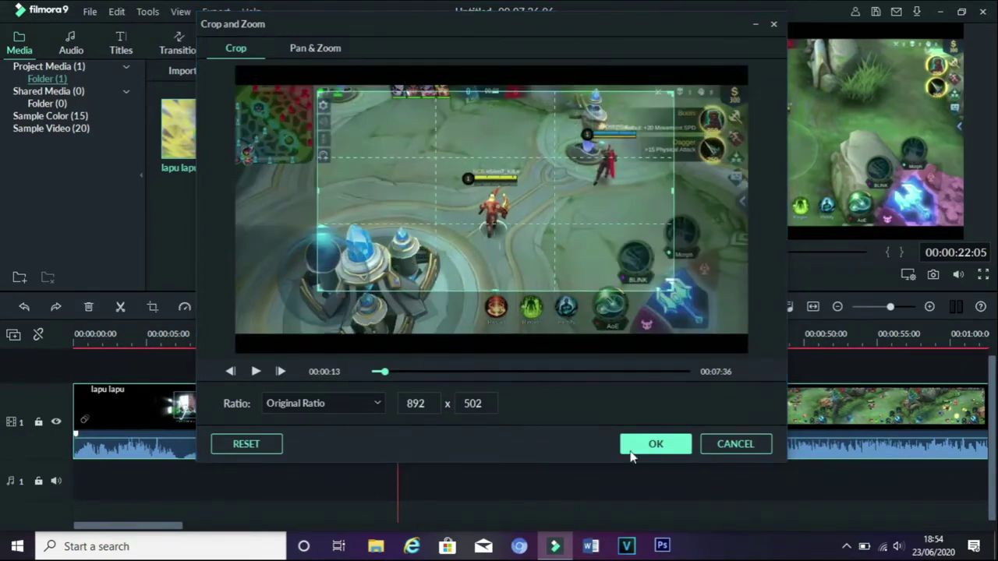
{"action": "left_click", "coordinate": [653, 445]}
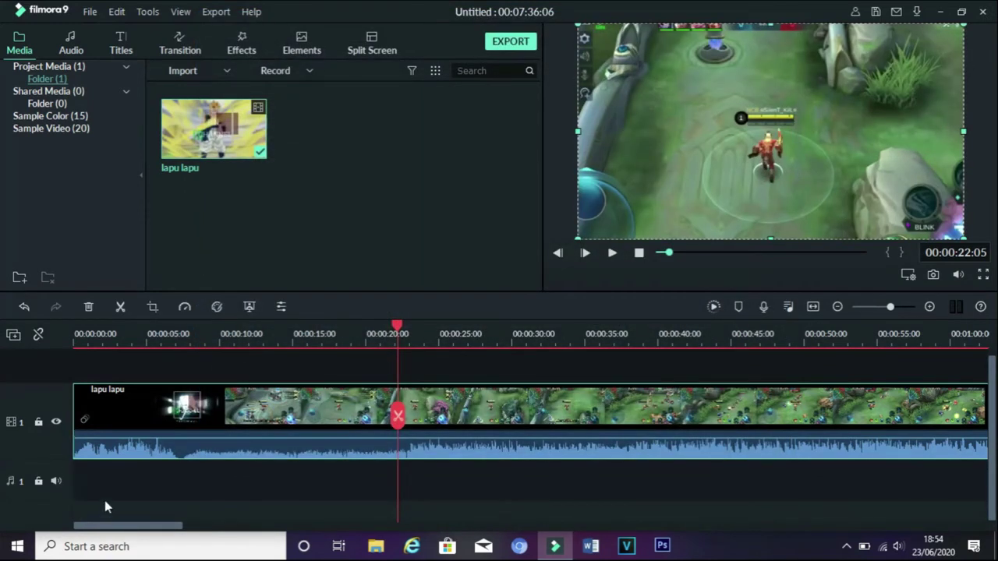
{"action": "key", "text": "ctrl+z"}
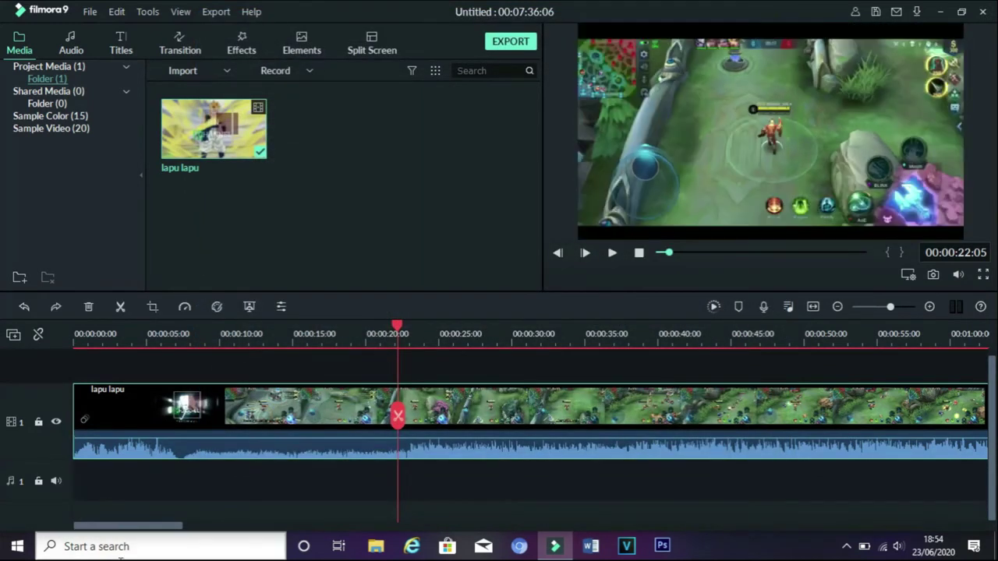
- Apply a Pan & Zoom to the clip, with the end frame resized to about 592 x 333 over the lower skill buttons
{"action": "right_click", "coordinate": [359, 413]}
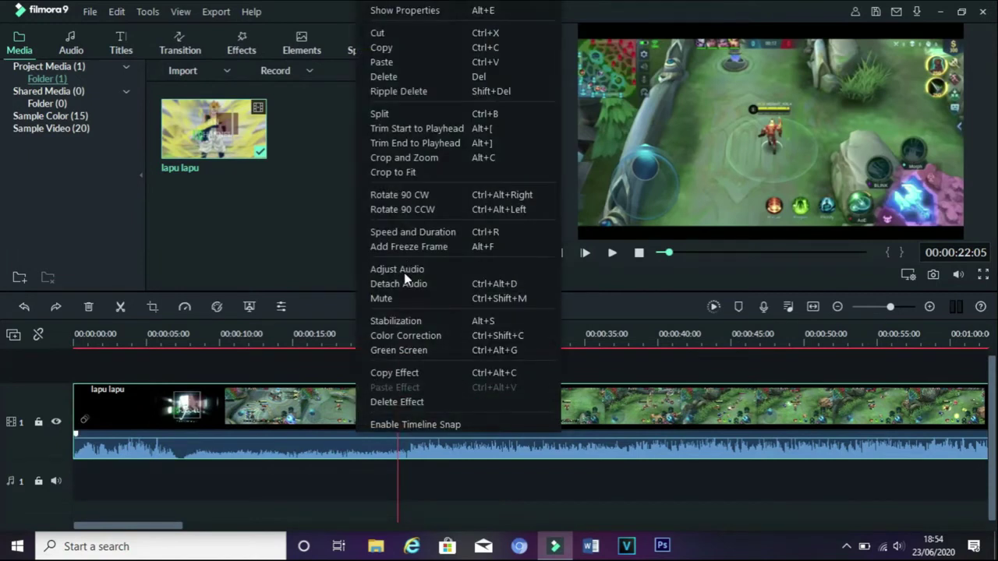
{"action": "left_click", "coordinate": [399, 157]}
{"action": "left_click", "coordinate": [315, 48]}
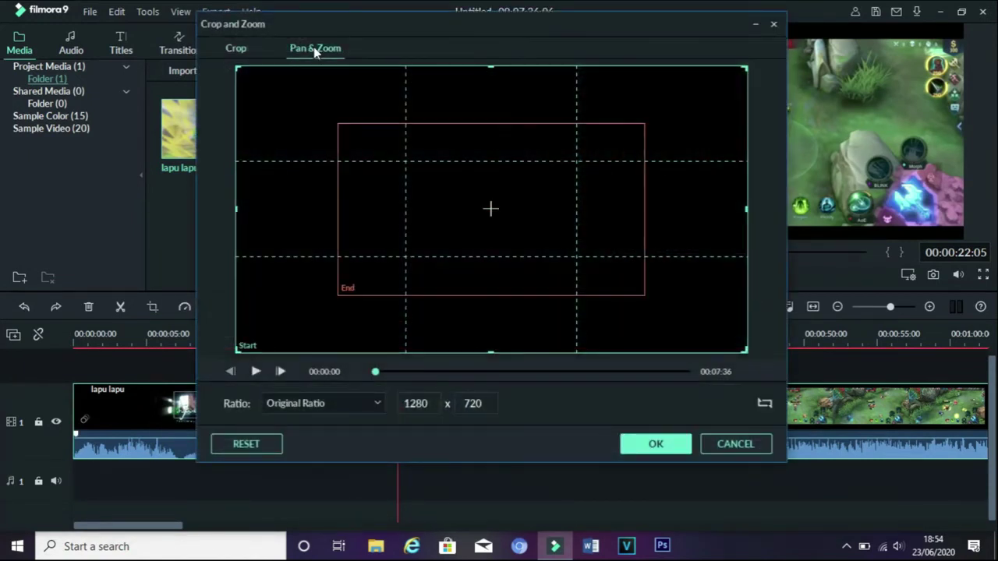
{"action": "left_click", "coordinate": [390, 372]}
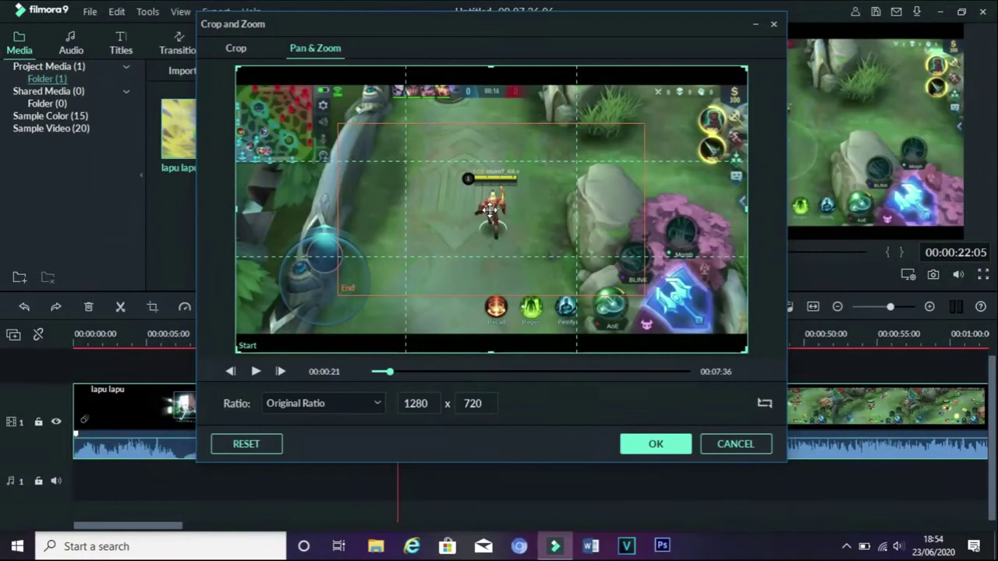
{"action": "left_click_drag", "start_coordinate": [492, 211], "coordinate": [565, 268]}
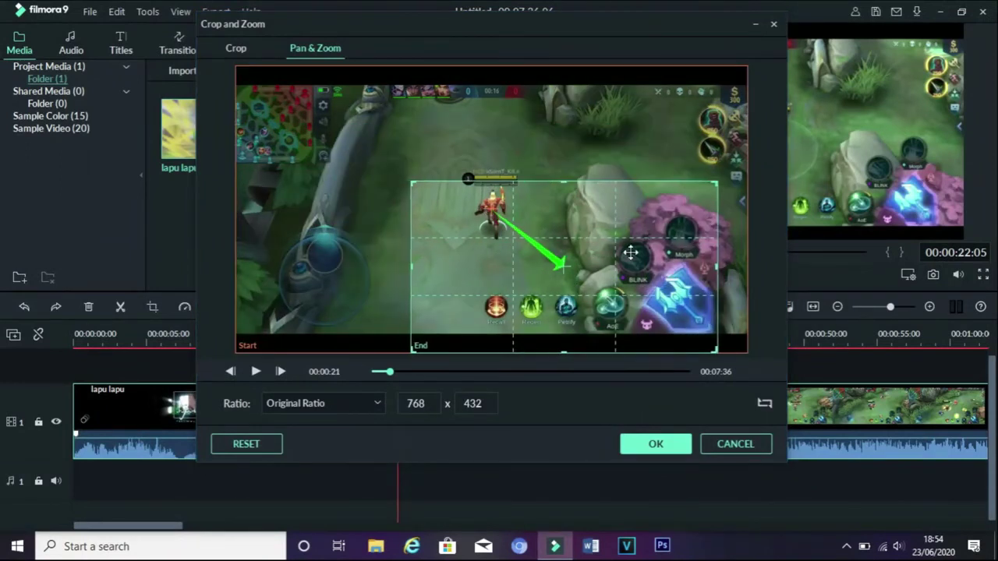
{"action": "left_click_drag", "start_coordinate": [715, 183], "coordinate": [669, 209]}
{"action": "left_click_drag", "start_coordinate": [519, 281], "coordinate": [545, 282]}
{"action": "left_click_drag", "start_coordinate": [696, 209], "coordinate": [669, 267]}
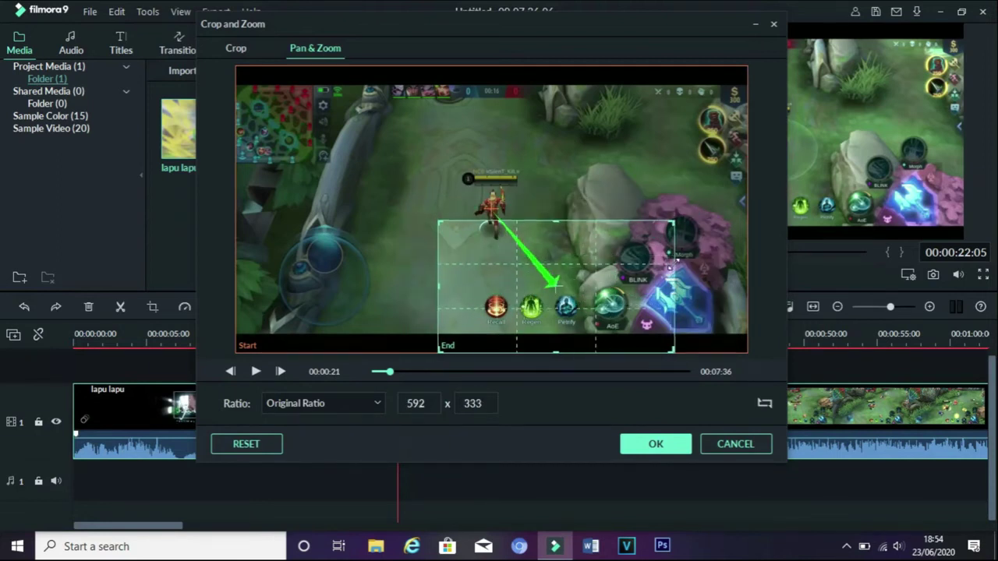
{"action": "left_click_drag", "start_coordinate": [545, 288], "coordinate": [555, 307]}
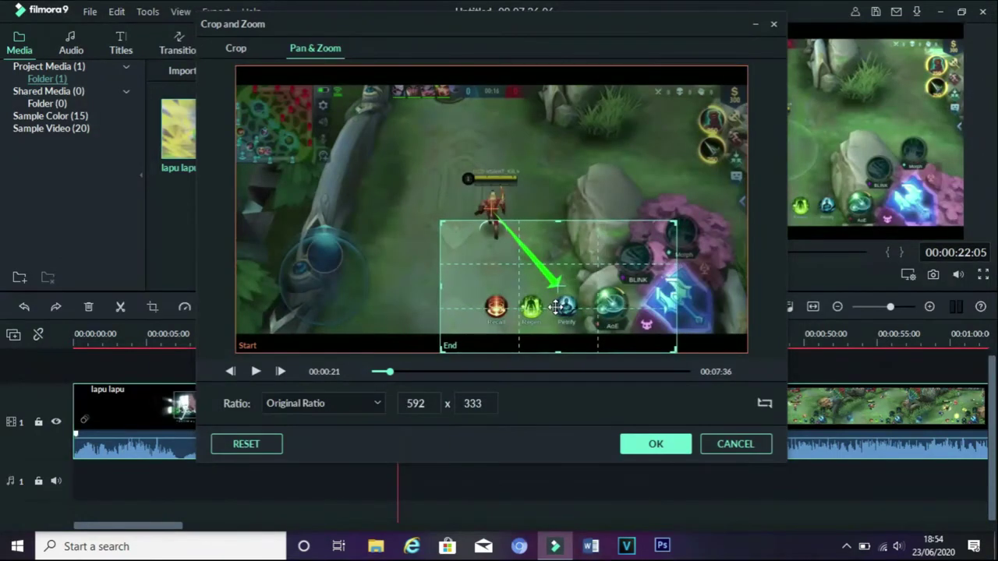
{"action": "left_click", "coordinate": [645, 450]}
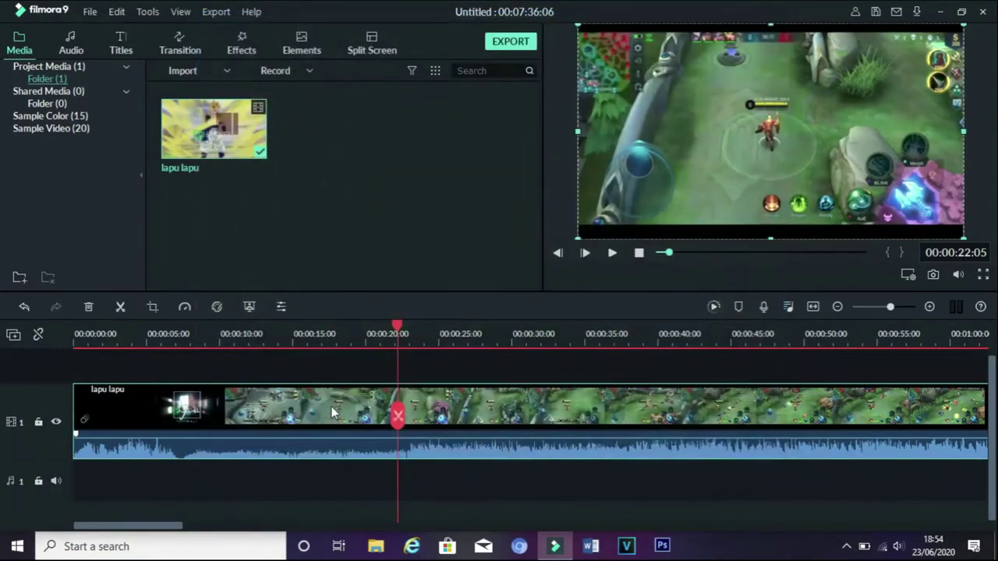
- Play the clip from 00:00:22:05 to preview the pan and zoom, and return the playhead to 00:00:20:06
{"action": "key", "text": "space"}
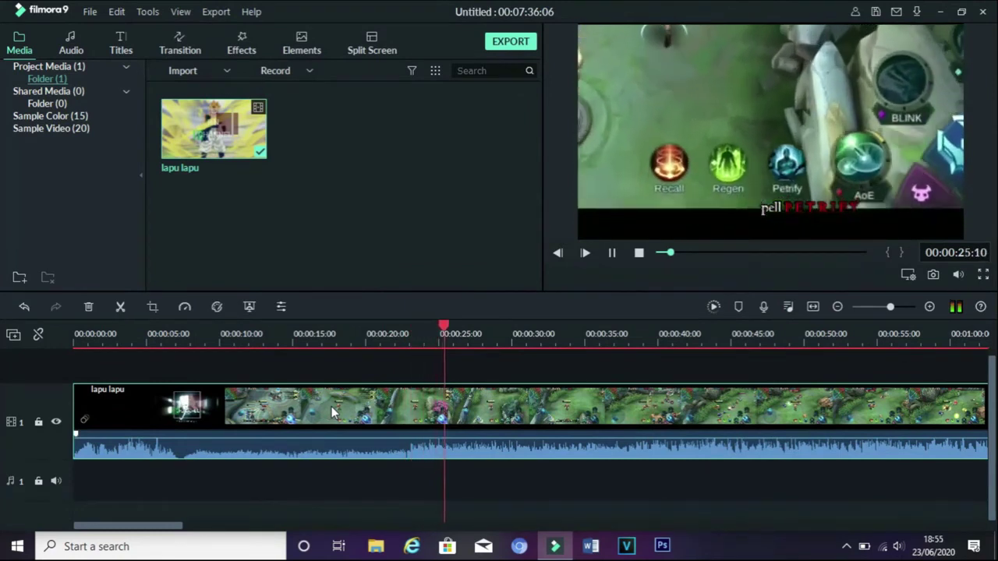
{"action": "key", "text": "space"}
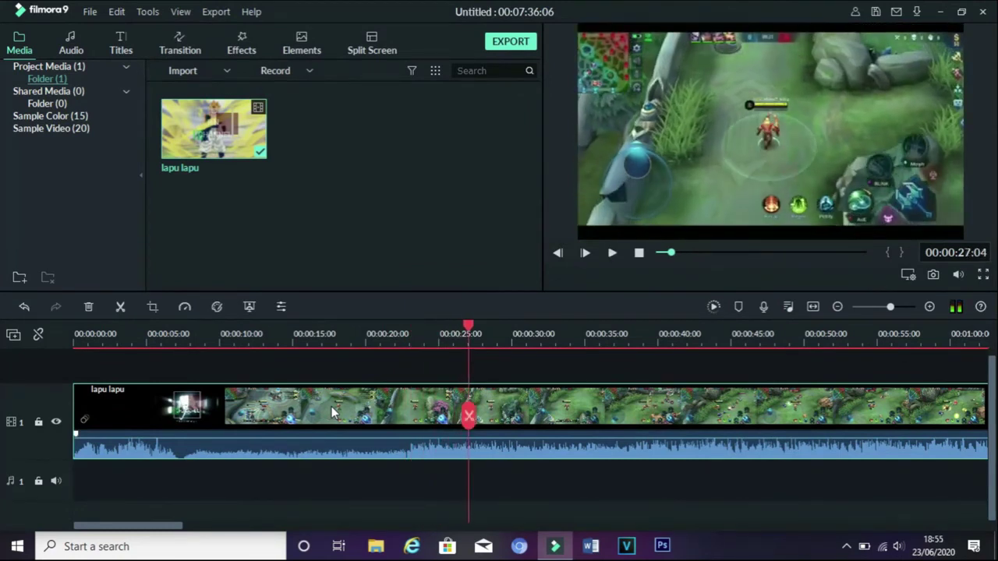
{"action": "left_click_drag", "start_coordinate": [471, 335], "coordinate": [369, 337]}
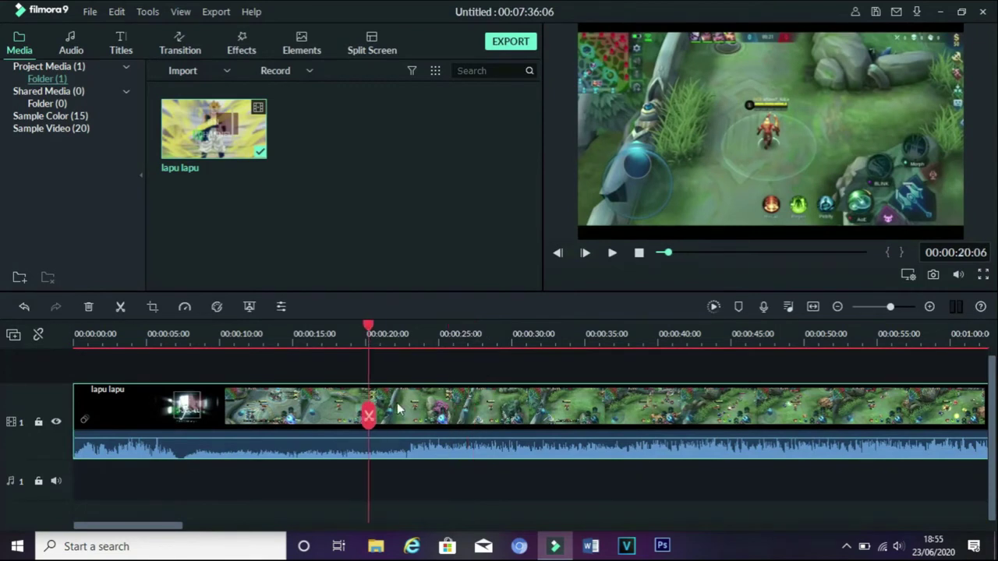
- Rotate the clip 90 degrees clockwise, and undo the rotation
{"action": "right_click", "coordinate": [407, 405]}
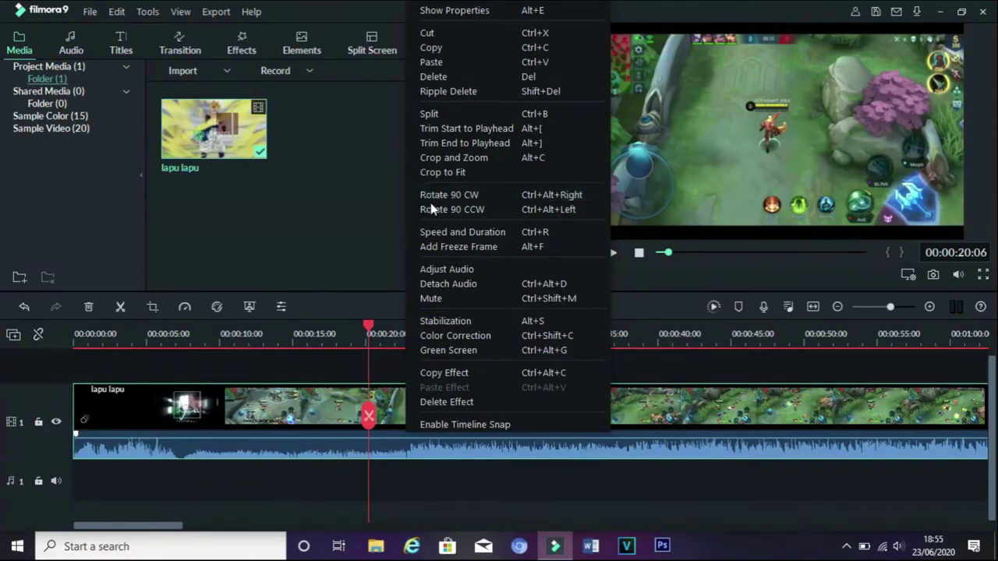
{"action": "left_click", "coordinate": [468, 195]}
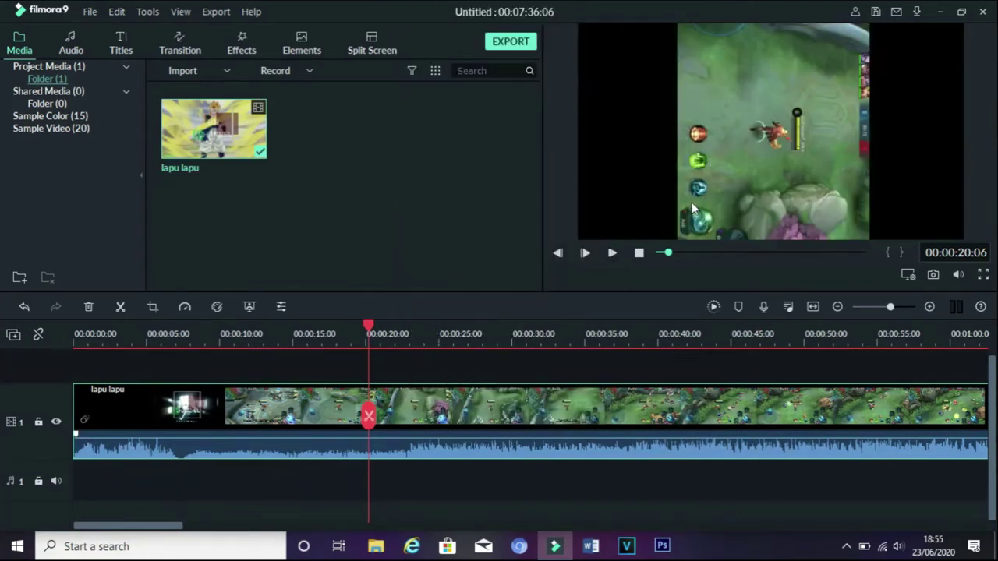
{"action": "key", "text": "ctrl+z"}
- Rotate the clip 90 degrees counterclockwise, and undo the rotation
{"action": "right_click", "coordinate": [388, 403]}
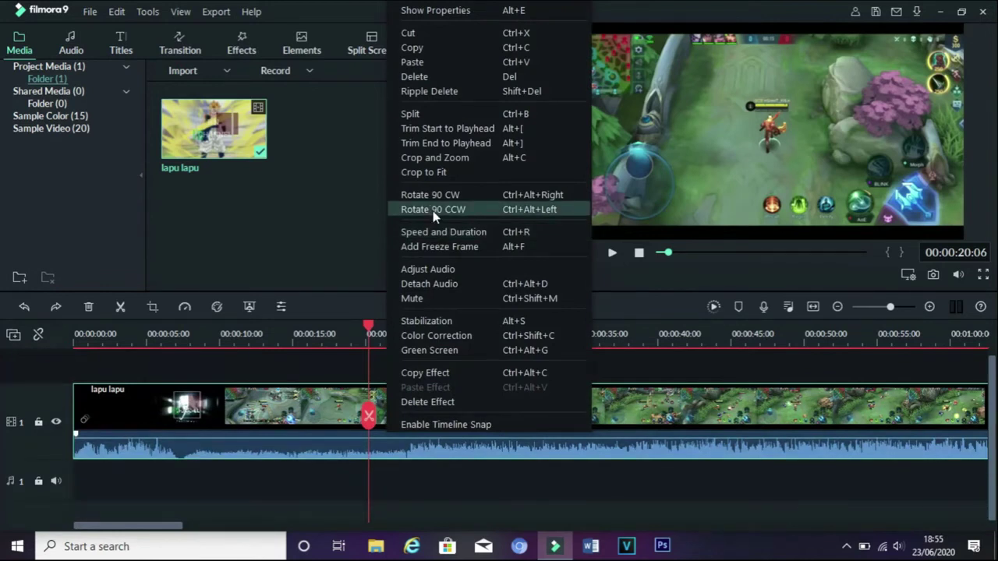
{"action": "left_click", "coordinate": [432, 210]}
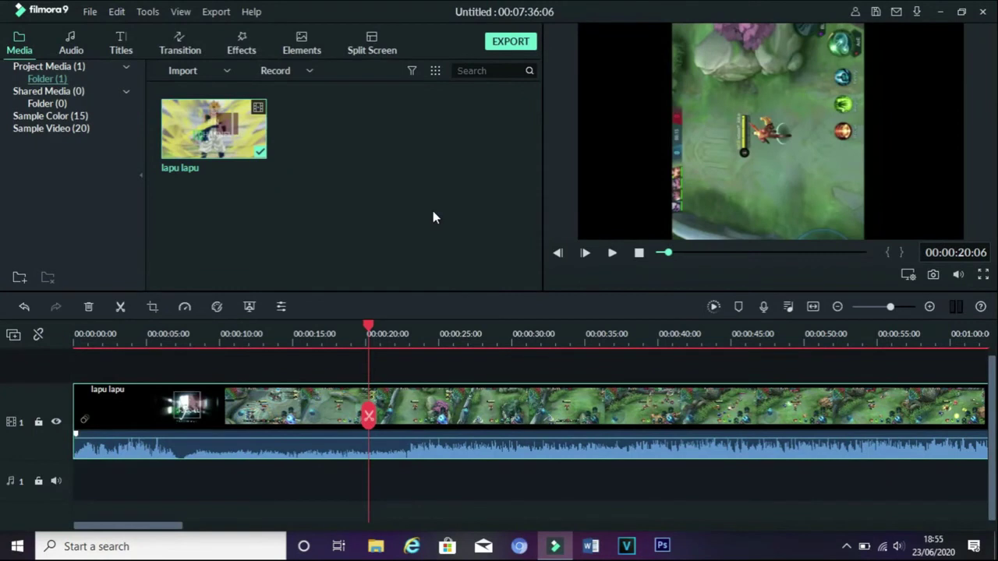
{"action": "key", "text": "ctrl+z"}
- Set the clip's custom speed to 2.000 with Ripple Edit kept on, and play a few seconds of the sped-up result
{"action": "right_click", "coordinate": [419, 398]}
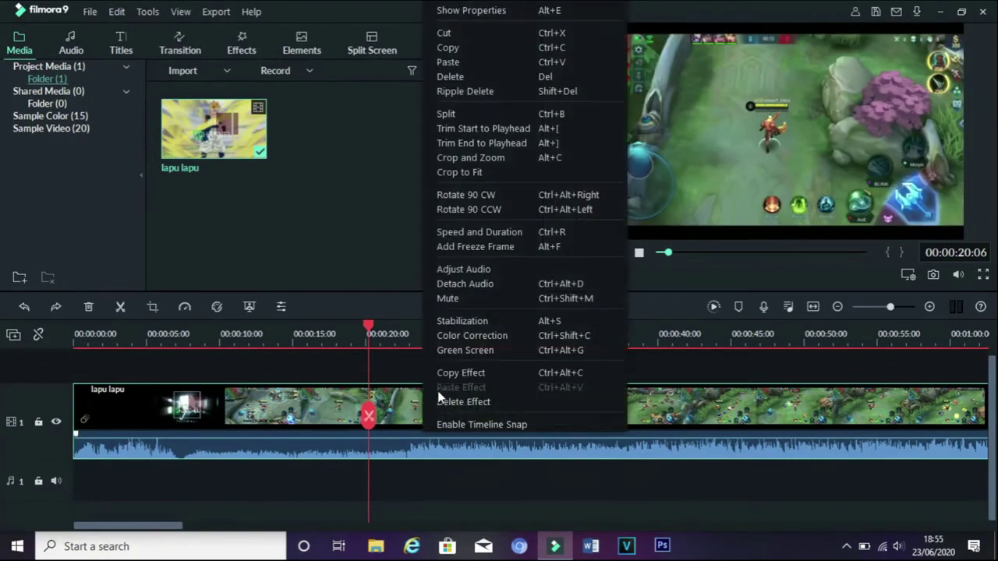
{"action": "left_click", "coordinate": [477, 232]}
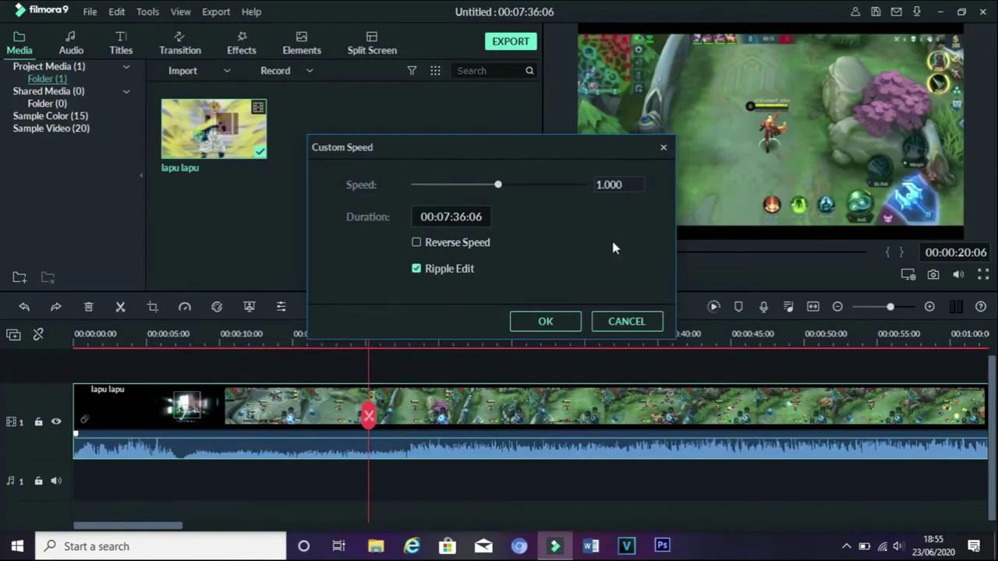
{"action": "double_click", "coordinate": [597, 184]}
{"action": "key", "text": "BackSpace"}
{"action": "type", "text": "2"}
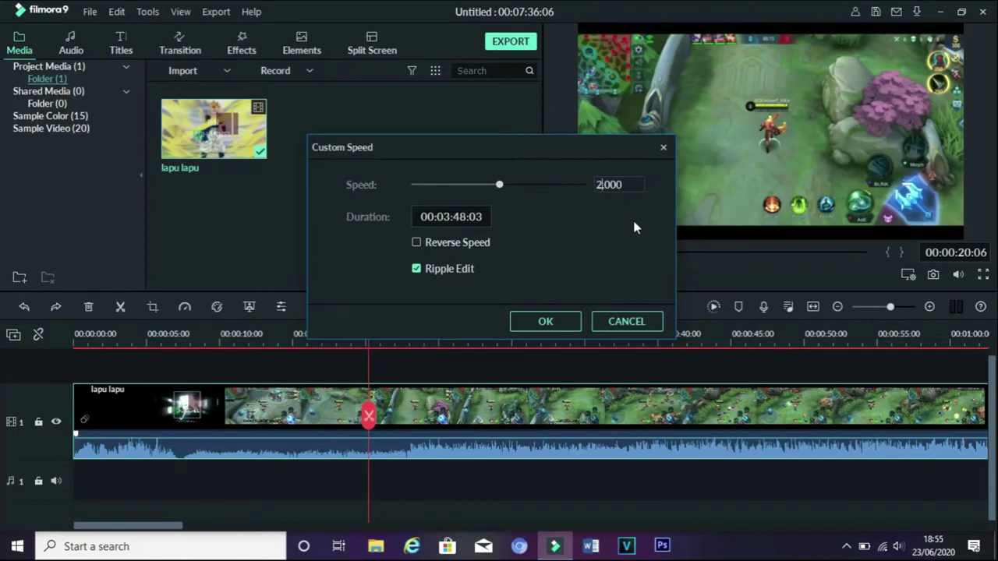
{"action": "left_click", "coordinate": [550, 318]}
{"action": "key", "text": "space"}
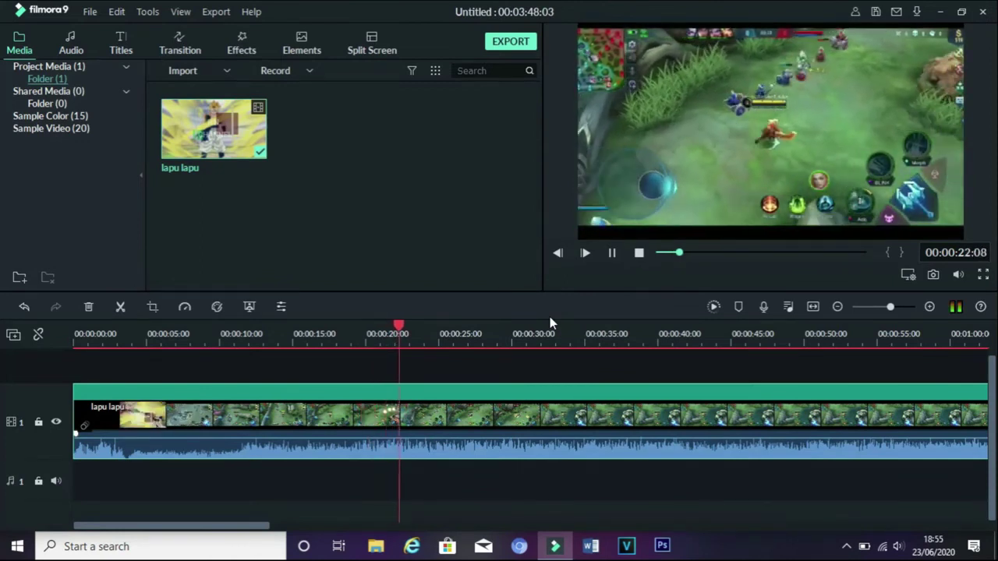
{"action": "key", "text": "space"}
- Slow the clip down by setting its custom speed to 0.500, and play a few seconds of the result
{"action": "right_click", "coordinate": [469, 430]}
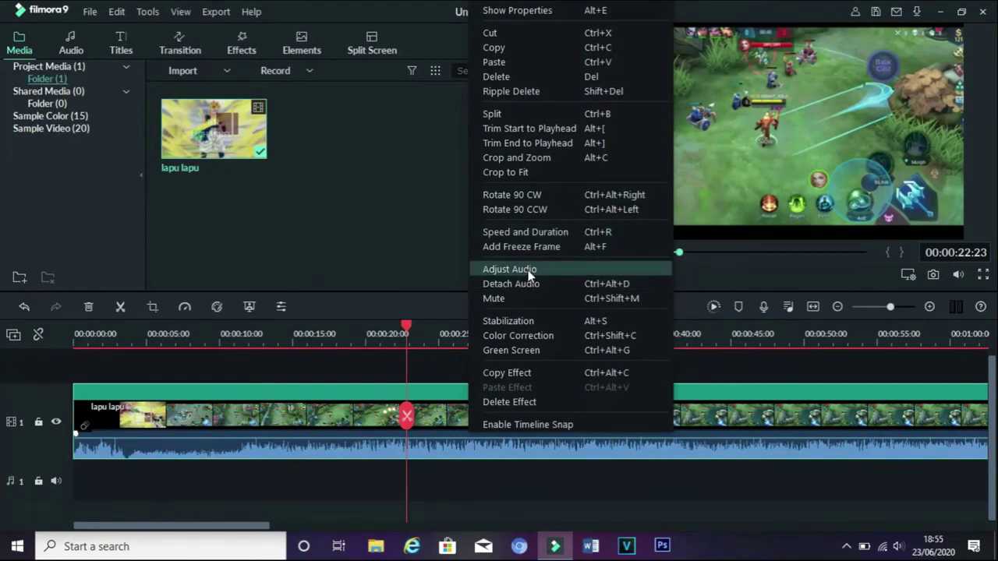
{"action": "left_click", "coordinate": [507, 233]}
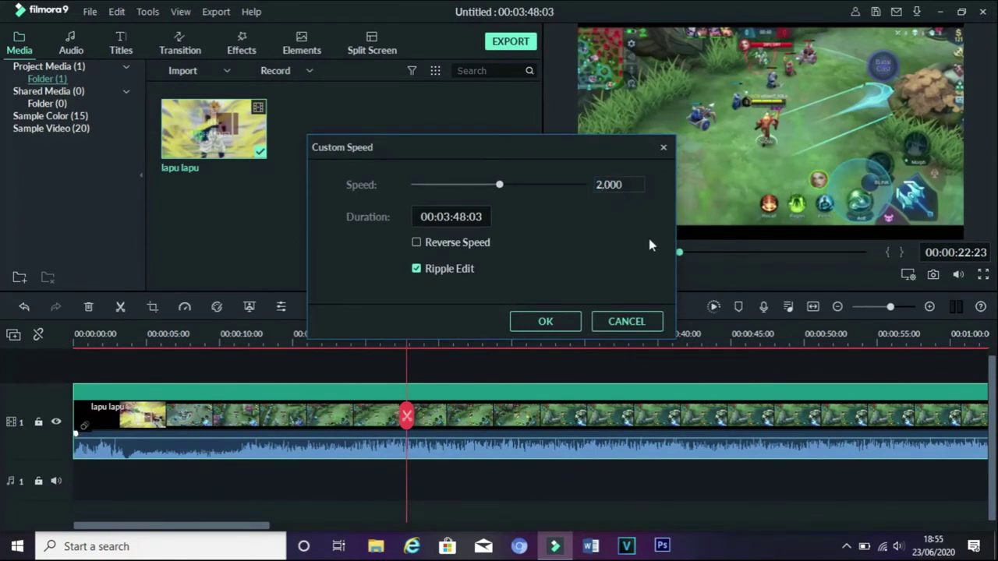
{"action": "key", "text": "BackSpace"}
{"action": "type", "text": "1"}
{"action": "type", "text": "5"}
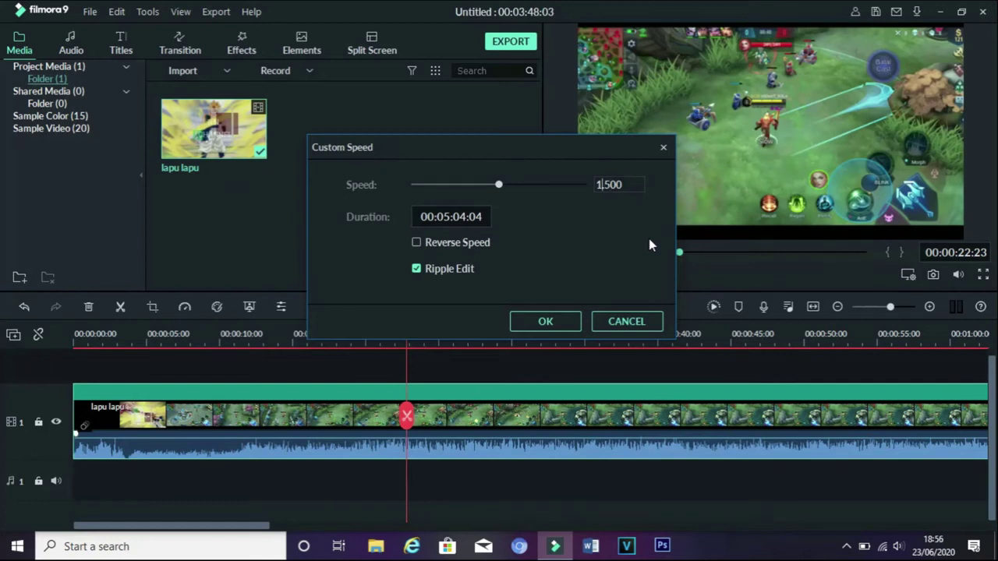
{"action": "key", "text": "BackSpace"}
{"action": "type", "text": "0"}
{"action": "left_click", "coordinate": [533, 330]}
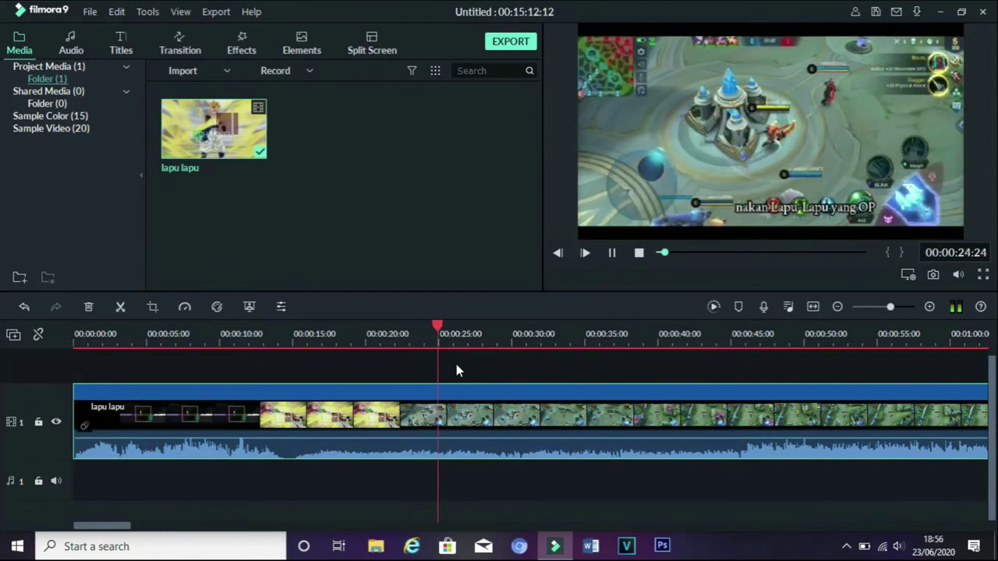
{"action": "key", "text": "space"}
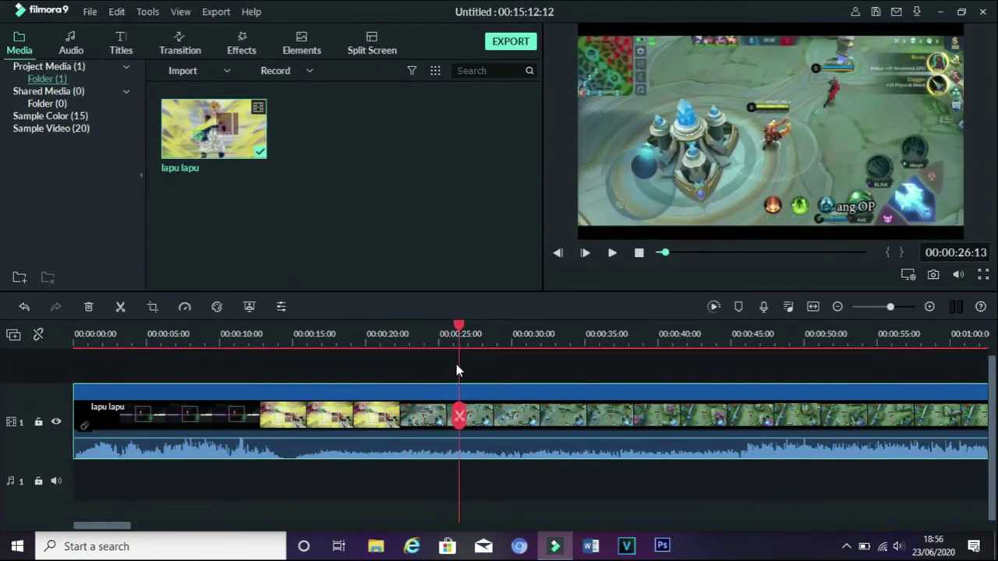
- Undo the clip's last speed change
{"action": "right_click", "coordinate": [375, 428]}
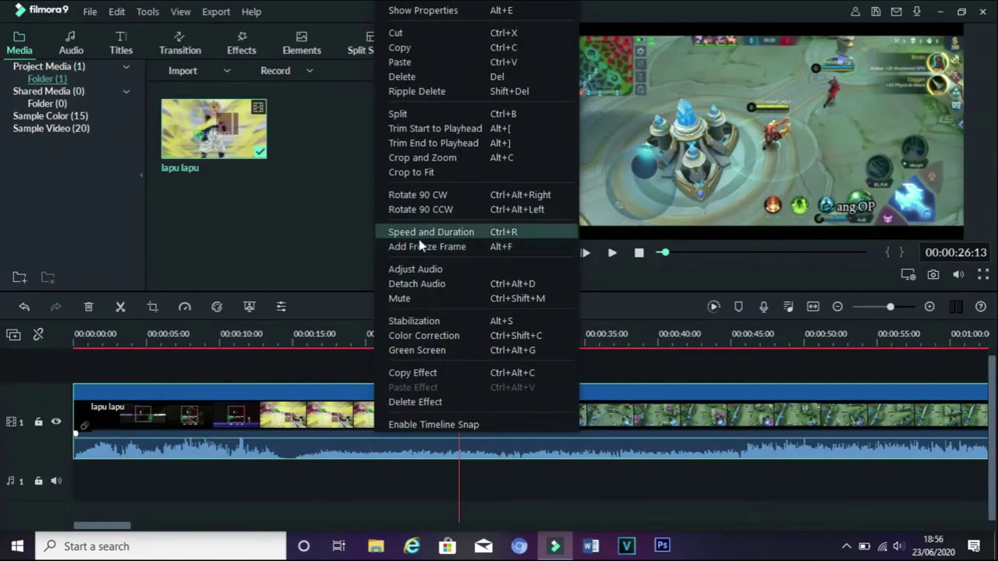
{"action": "left_click", "coordinate": [642, 408]}
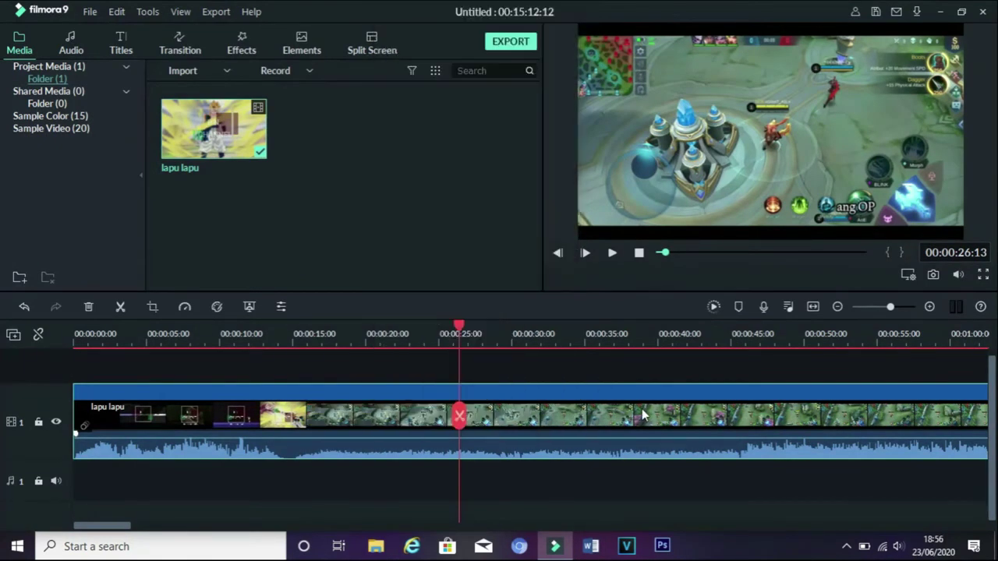
{"action": "key", "text": "ctrl+z"}
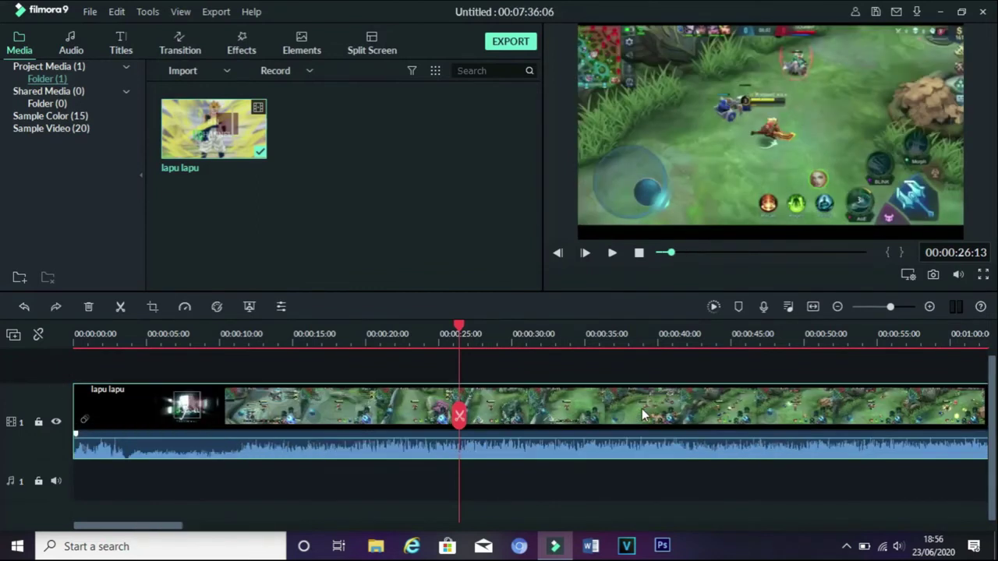
- Add a freeze frame to the clip at the playhead, play through the frozen section, and undo it
{"action": "right_click", "coordinate": [487, 399]}
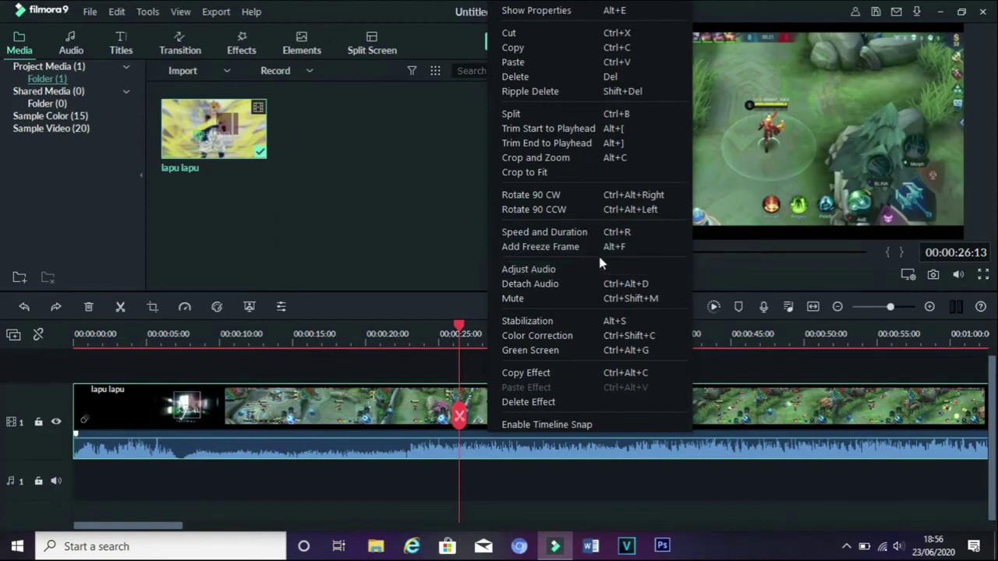
{"action": "left_click", "coordinate": [518, 248]}
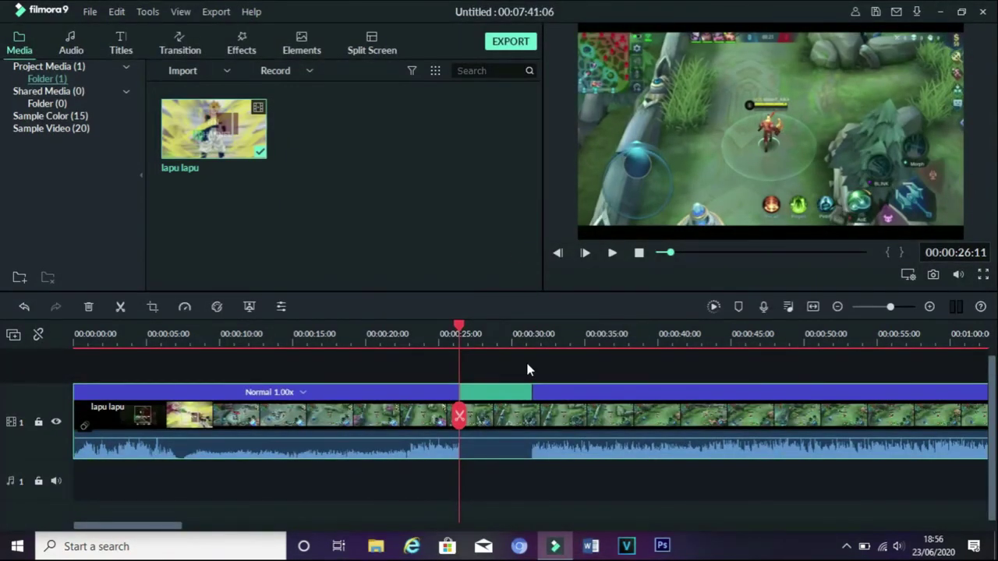
{"action": "key", "text": "Left"}
{"action": "key", "text": "Left"}
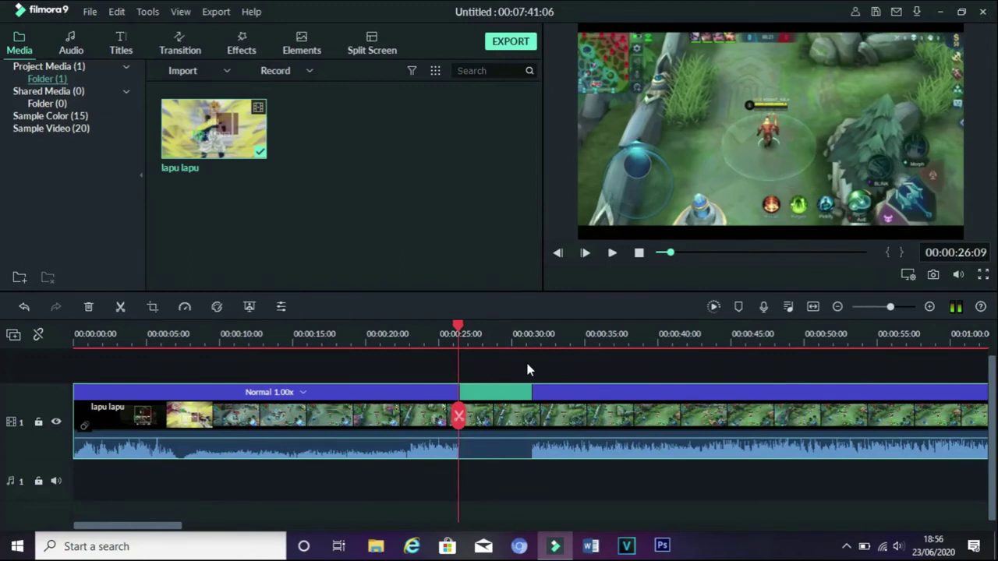
{"action": "key", "text": "space"}
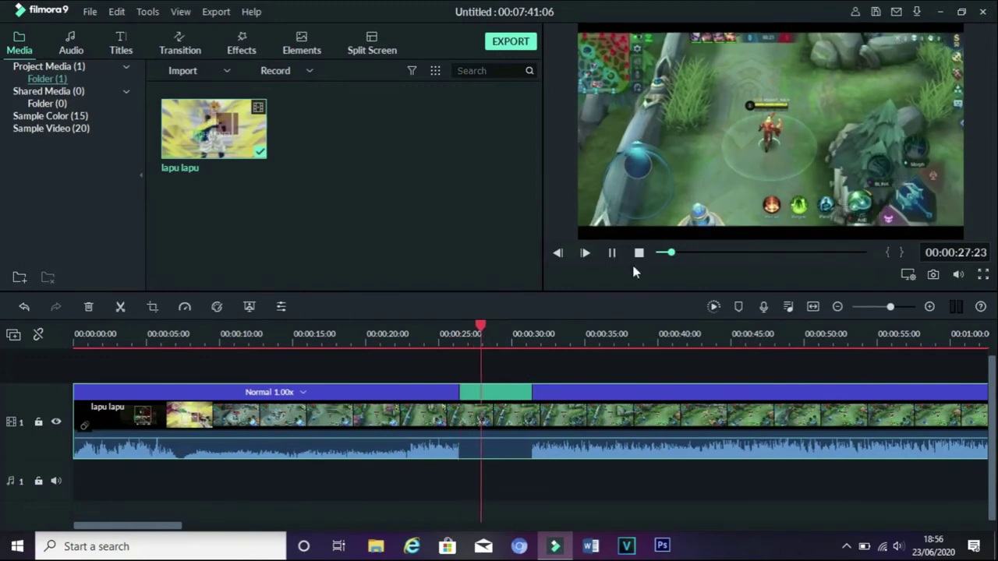
{"action": "key", "text": "space"}
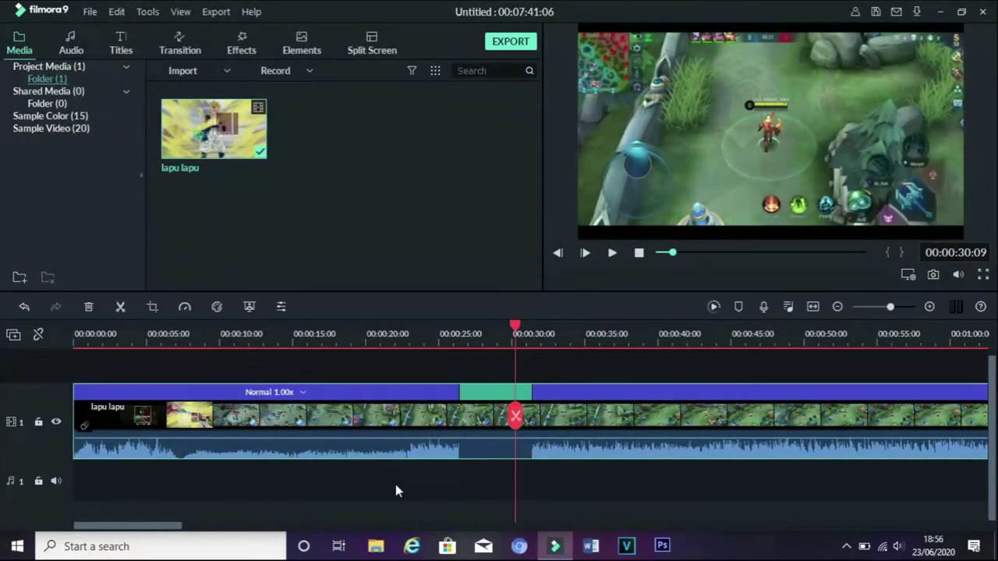
{"action": "key", "text": "ctrl+z"}
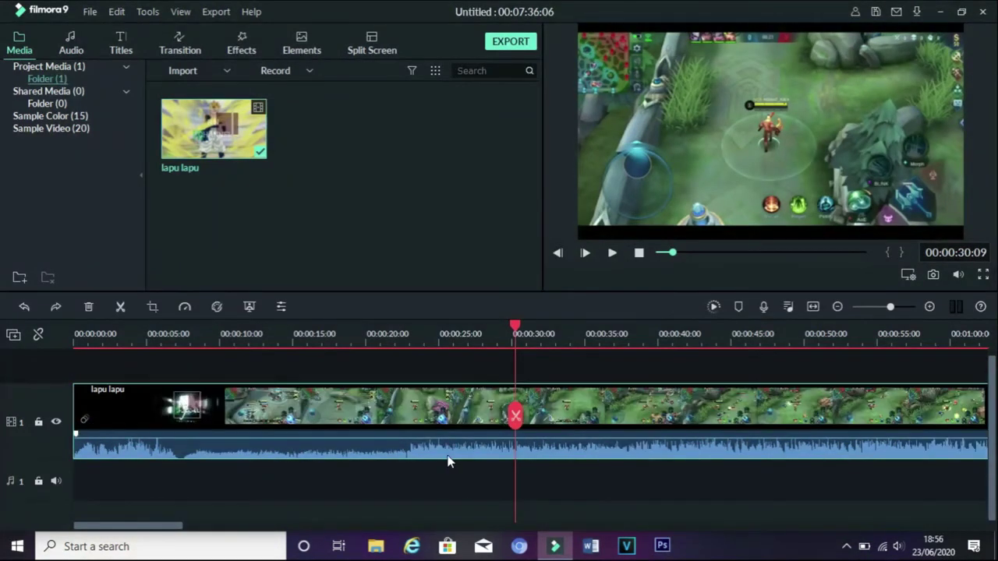
- Open the clip's audio adjustments, look over the volume, fade, pitch, equalizer and denoise settings, and close them
{"action": "right_click", "coordinate": [472, 399]}
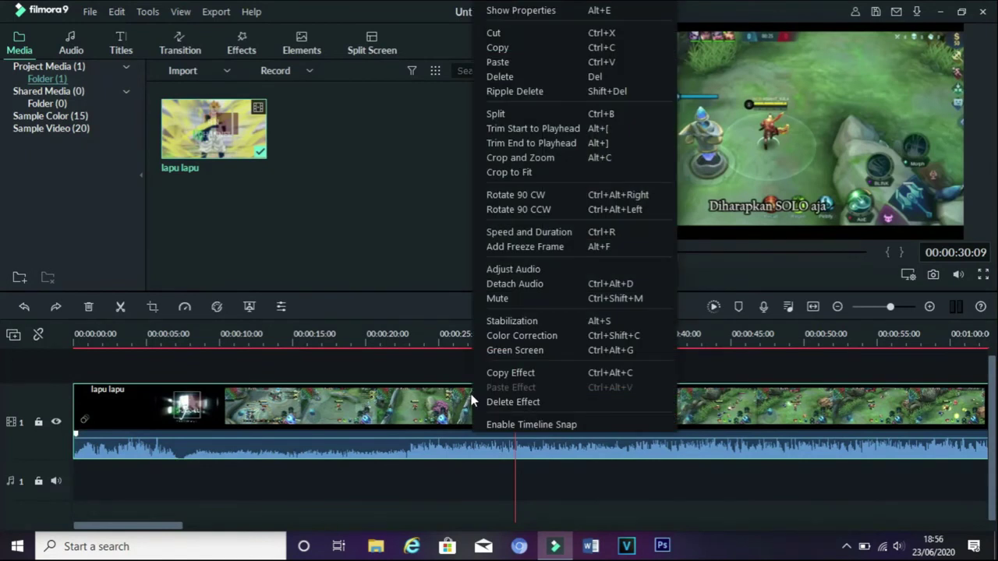
{"action": "left_click", "coordinate": [526, 269]}
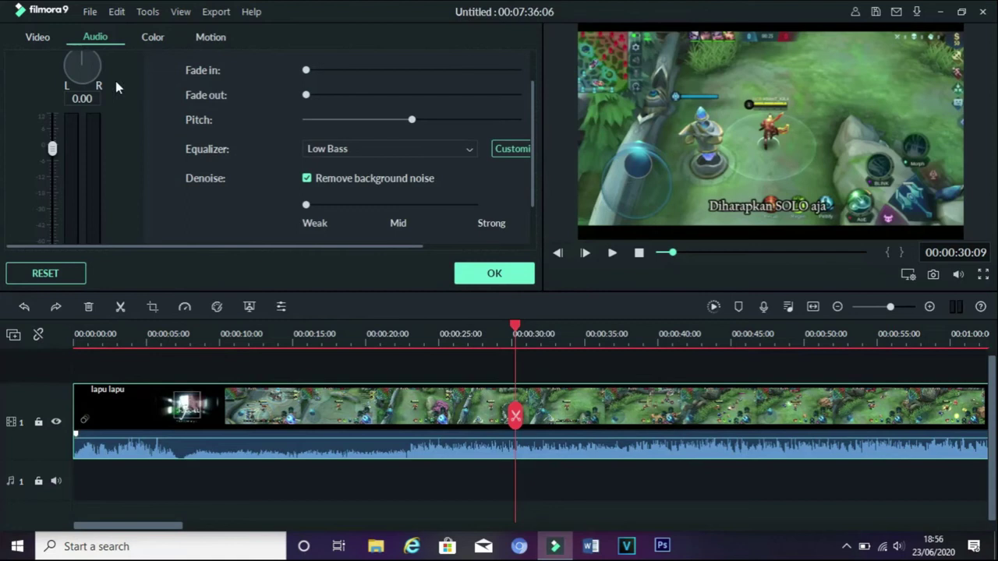
{"action": "scroll", "coordinate": [137, 142], "scroll_direction": "down", "scroll_amount": 1}
{"action": "scroll", "coordinate": [136, 142], "scroll_direction": "up", "scroll_amount": 2}
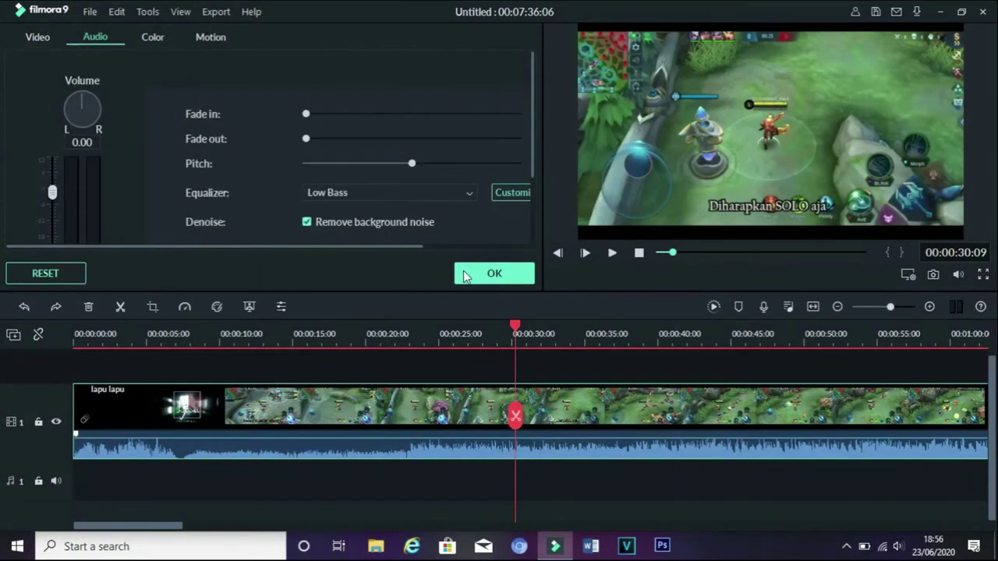
{"action": "left_click", "coordinate": [494, 273]}
- Detach the audio from the clip onto its own track, and undo the detachment
{"action": "right_click", "coordinate": [445, 390]}
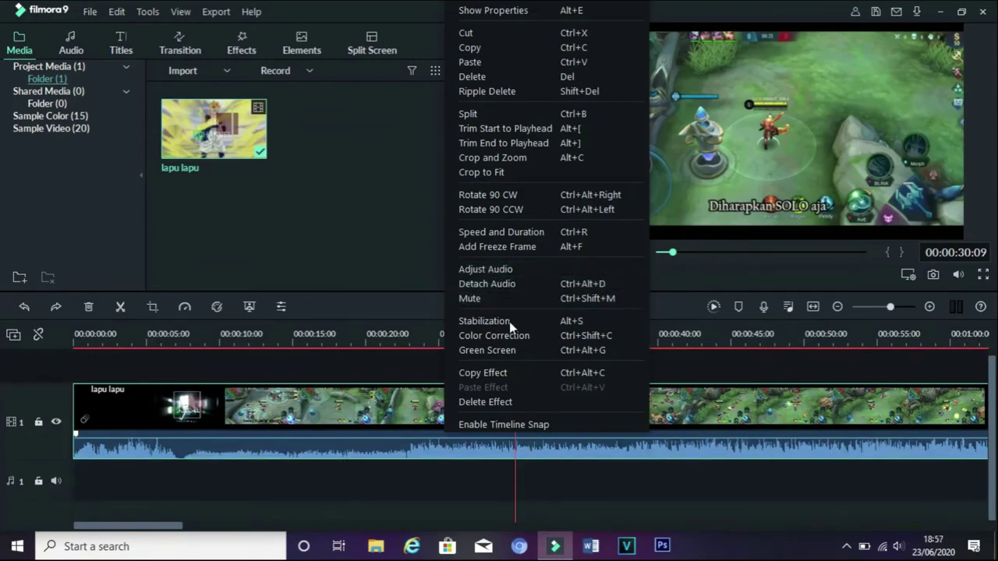
{"action": "left_click", "coordinate": [393, 410]}
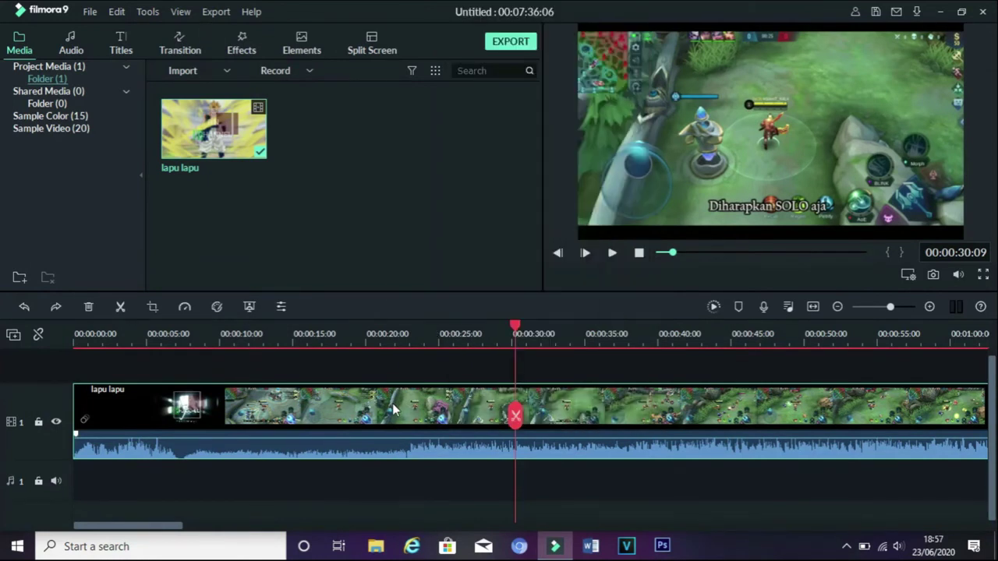
{"action": "right_click", "coordinate": [393, 410]}
{"action": "left_click", "coordinate": [450, 286]}
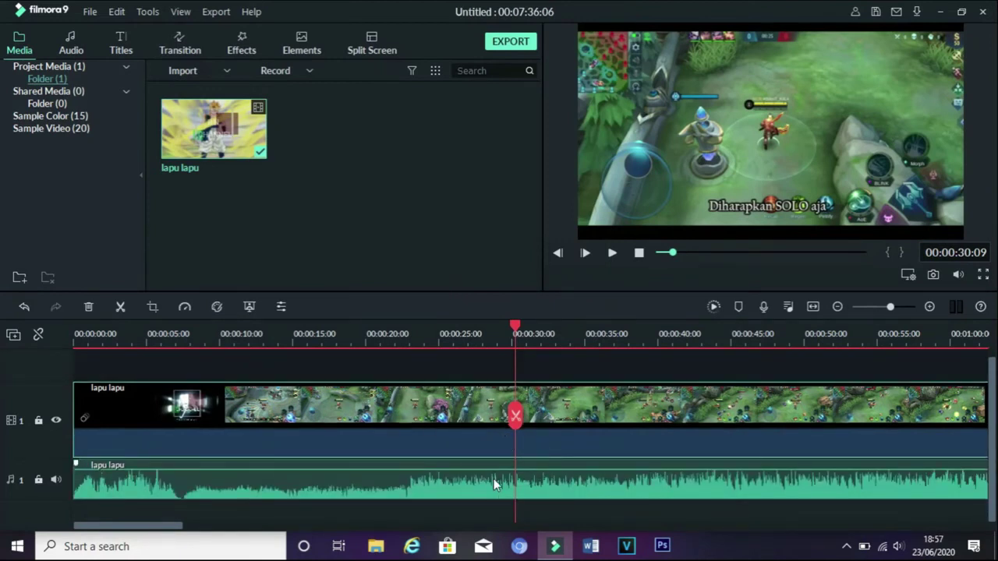
{"action": "key", "text": "ctrl+z"}
- Mute the clip's audio, and unmute it again
{"action": "right_click", "coordinate": [472, 433]}
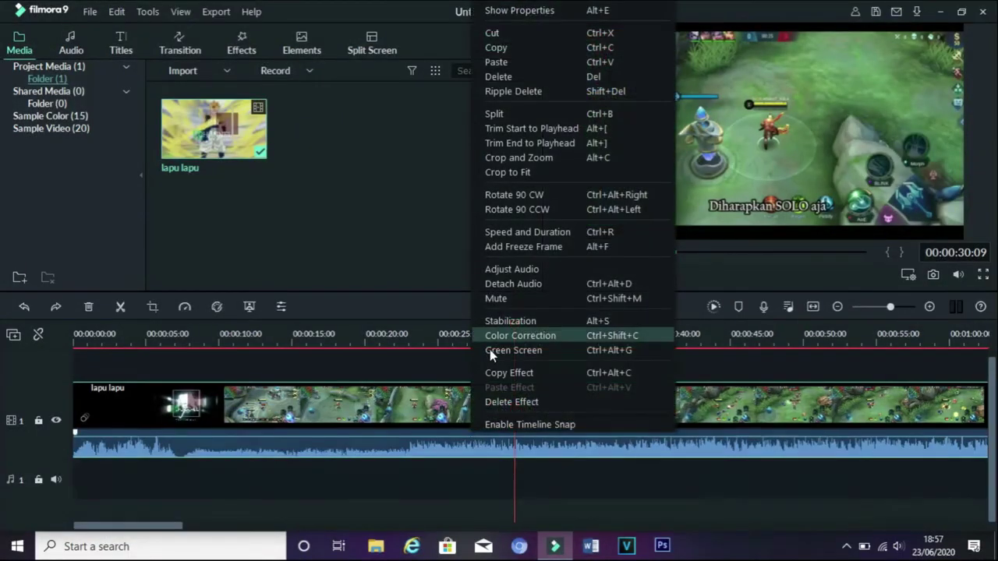
{"action": "left_click", "coordinate": [506, 300]}
{"action": "right_click", "coordinate": [475, 425]}
{"action": "left_click", "coordinate": [521, 299]}
- Open Advanced Color Correction for the clip and play its preview to the gameplay at about 9 seconds
{"action": "right_click", "coordinate": [474, 421]}
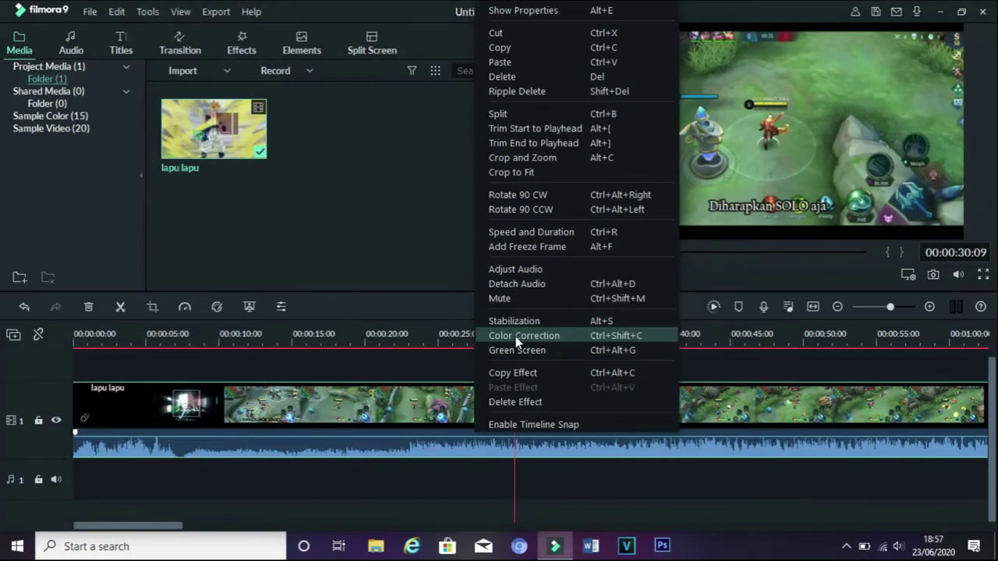
{"action": "left_click", "coordinate": [515, 336]}
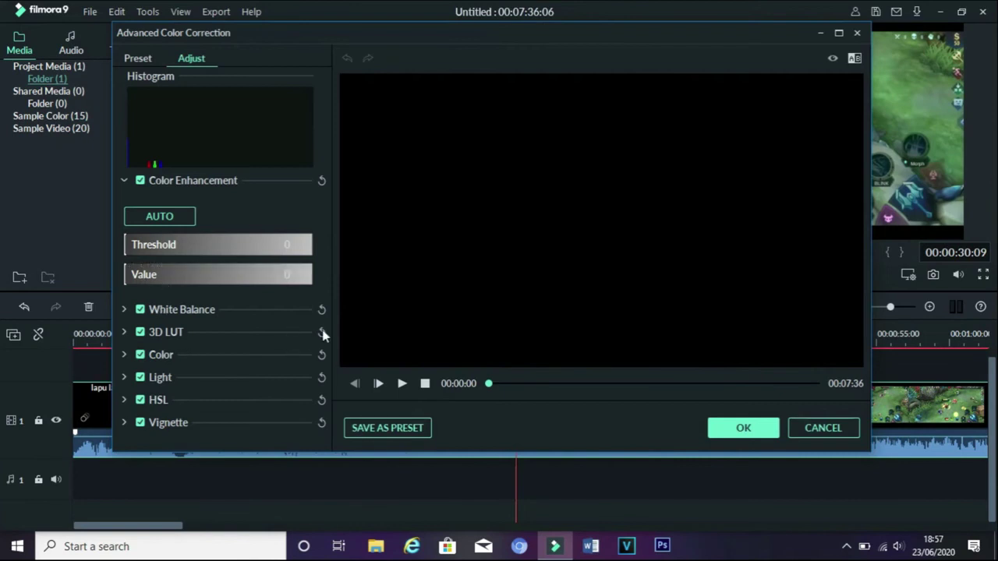
{"action": "left_click", "coordinate": [402, 383]}
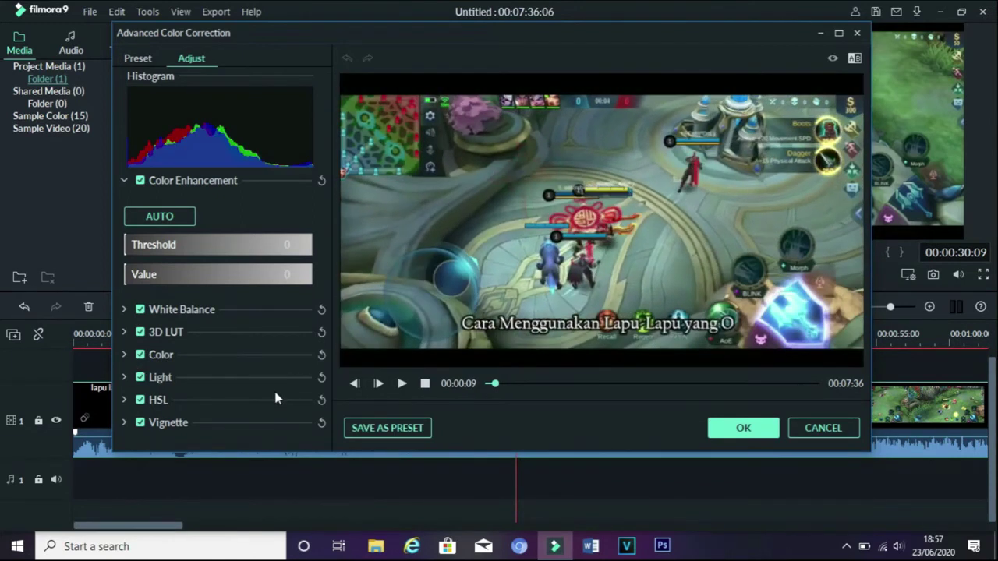
- Try the White Balance temperature adjustment, and look at the 3D LUT option
{"action": "left_click", "coordinate": [124, 309]}
{"action": "left_click", "coordinate": [122, 310]}
{"action": "left_click", "coordinate": [122, 309]}
{"action": "mouse_move", "coordinate": [210, 349]}
{"action": "left_mouse_down"}
{"action": "mouse_move", "coordinate": [162, 343]}
{"action": "mouse_move", "coordinate": [120, 359]}
{"action": "mouse_move", "coordinate": [301, 368]}
{"action": "mouse_move", "coordinate": [216, 356]}
{"action": "left_mouse_up"}
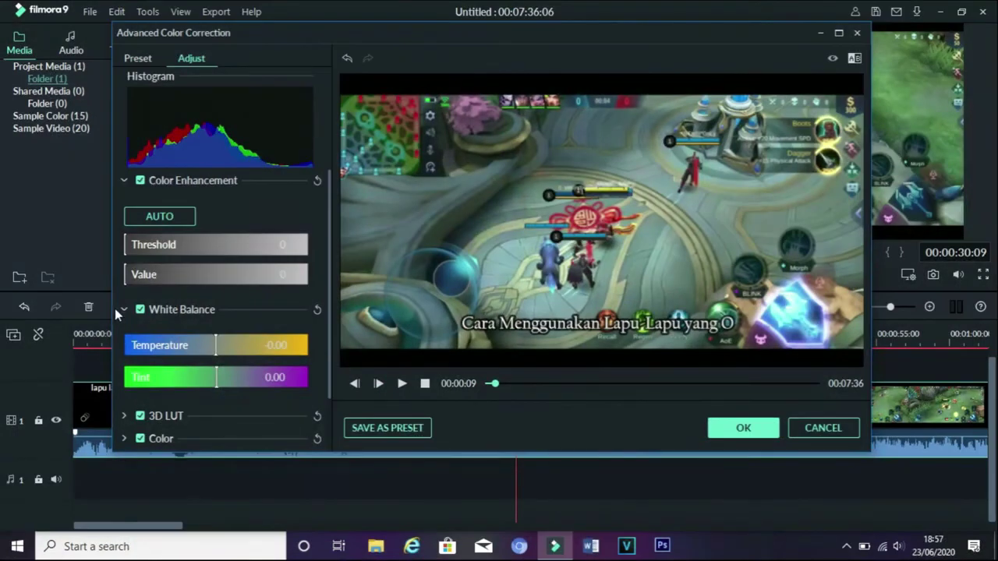
{"action": "left_click", "coordinate": [119, 311]}
{"action": "left_click", "coordinate": [122, 333]}
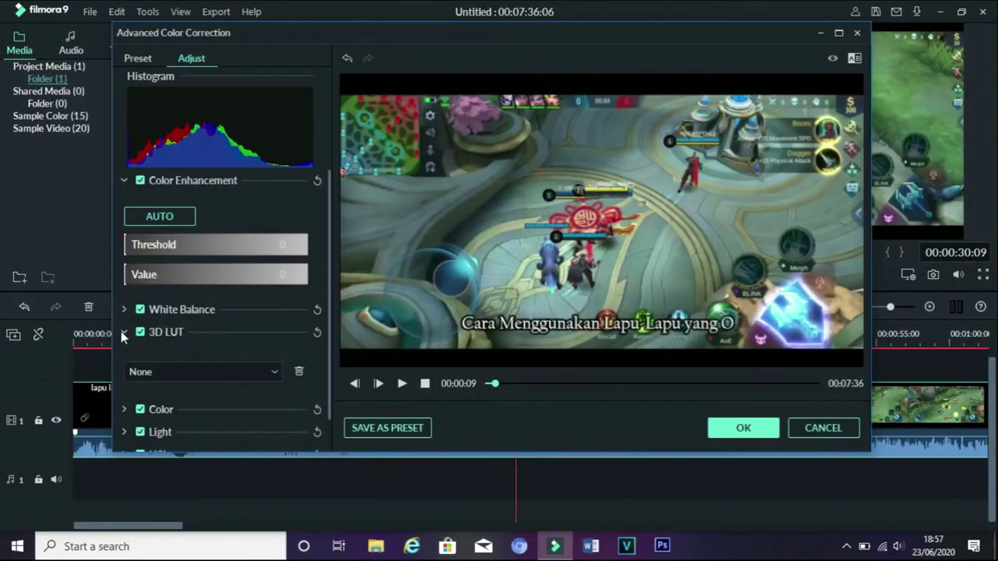
{"action": "left_click", "coordinate": [122, 333]}
- Set the color Exposure to 2 and look over the remaining Color sliders
{"action": "left_click", "coordinate": [124, 354]}
{"action": "mouse_move", "coordinate": [215, 400]}
{"action": "left_mouse_down"}
{"action": "mouse_move", "coordinate": [272, 398]}
{"action": "mouse_move", "coordinate": [221, 406]}
{"action": "left_mouse_up"}
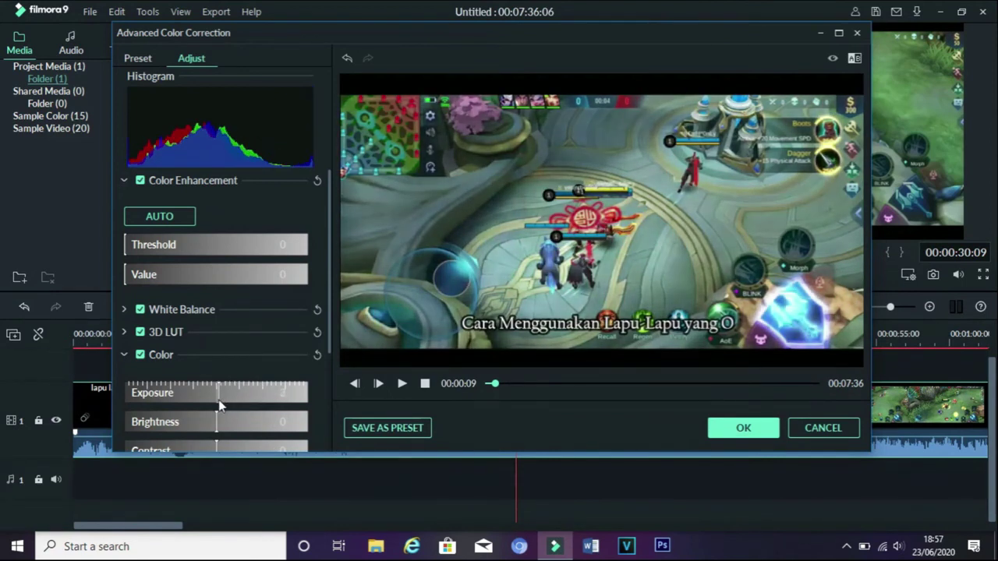
{"action": "scroll", "coordinate": [220, 404], "scroll_direction": "down", "scroll_amount": 1}
{"action": "scroll", "coordinate": [220, 405], "scroll_direction": "down", "scroll_amount": 2}
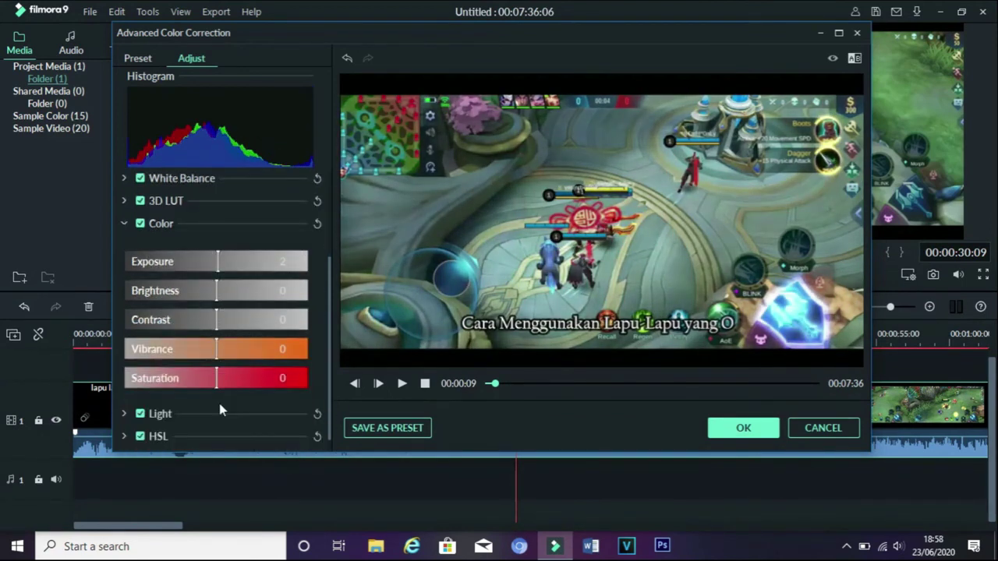
{"action": "left_click", "coordinate": [123, 223]}
- Examine the Light and HSL adjustment settings of the color correction
{"action": "left_click", "coordinate": [124, 378]}
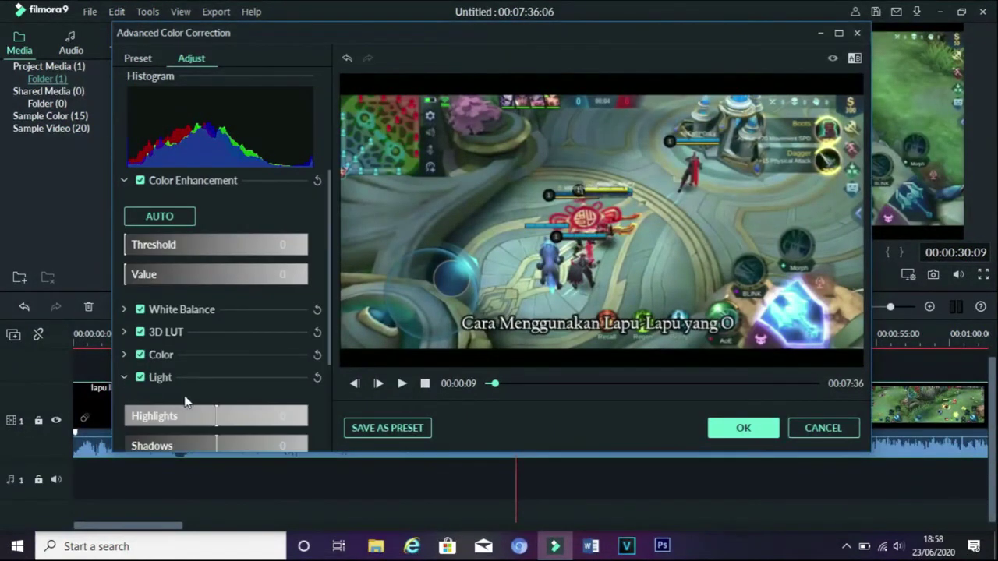
{"action": "scroll", "coordinate": [184, 401], "scroll_direction": "down", "scroll_amount": 2}
{"action": "left_click", "coordinate": [123, 289]}
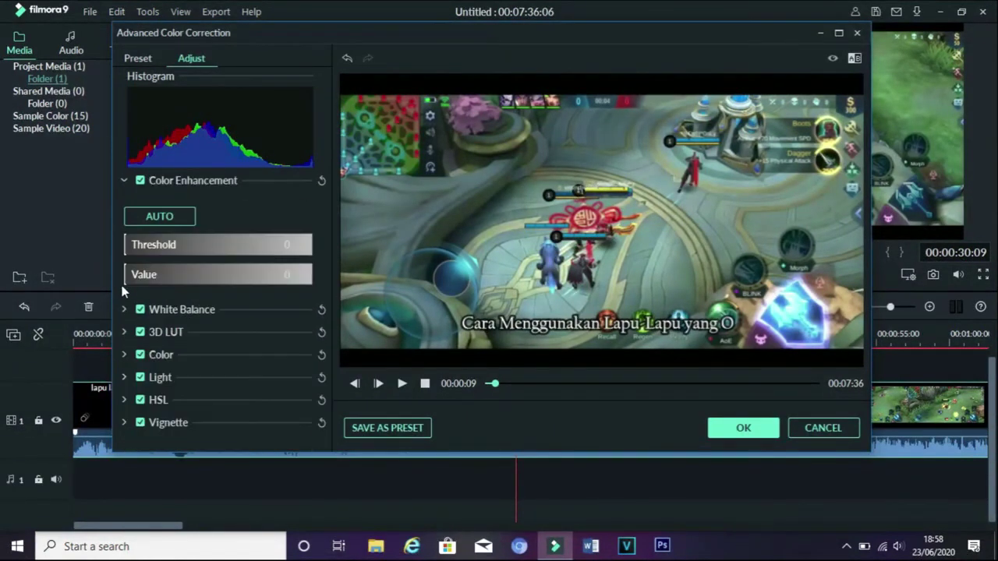
{"action": "left_click", "coordinate": [125, 400]}
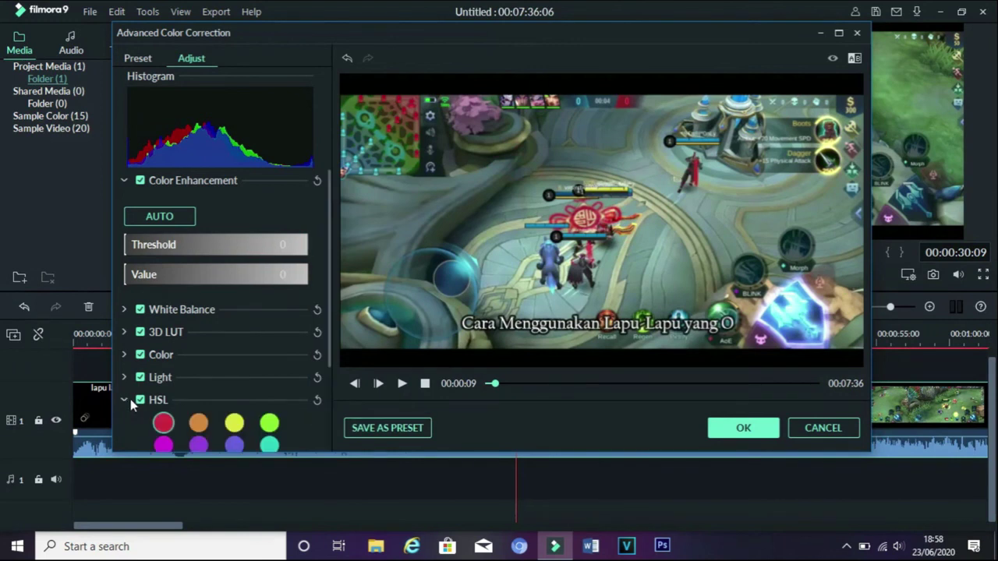
{"action": "scroll", "coordinate": [130, 399], "scroll_direction": "down", "scroll_amount": 2}
{"action": "left_click", "coordinate": [123, 313]}
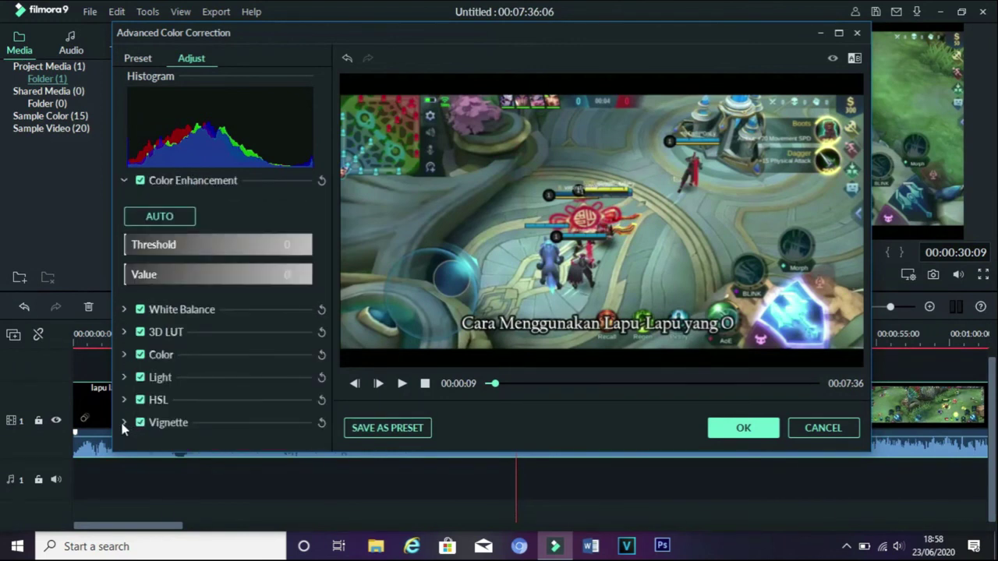
- Set the Vignette amount to about -81 and its size to 100, and cancel the color correction
{"action": "left_click", "coordinate": [124, 422]}
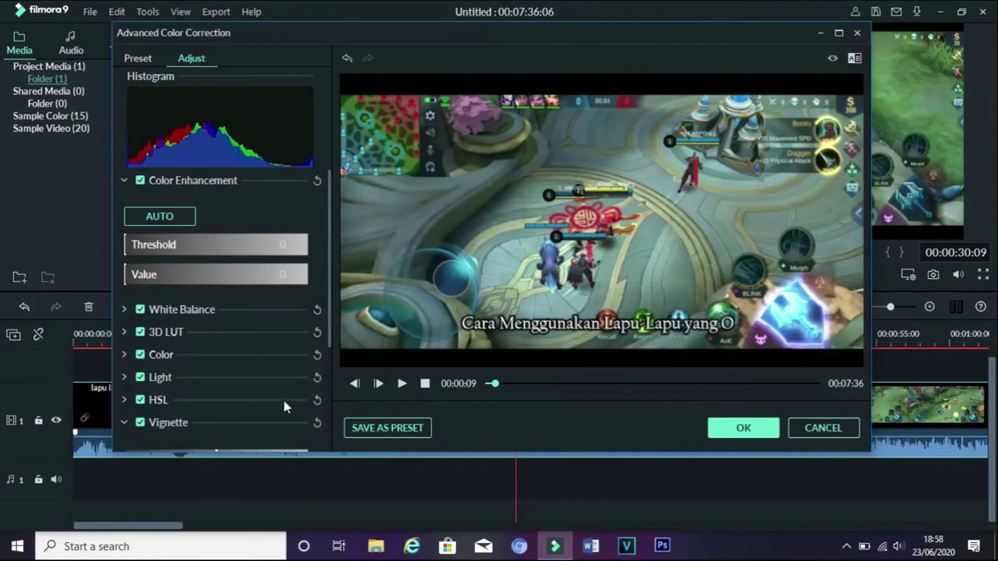
{"action": "scroll", "coordinate": [312, 356], "scroll_direction": "down", "scroll_amount": 4}
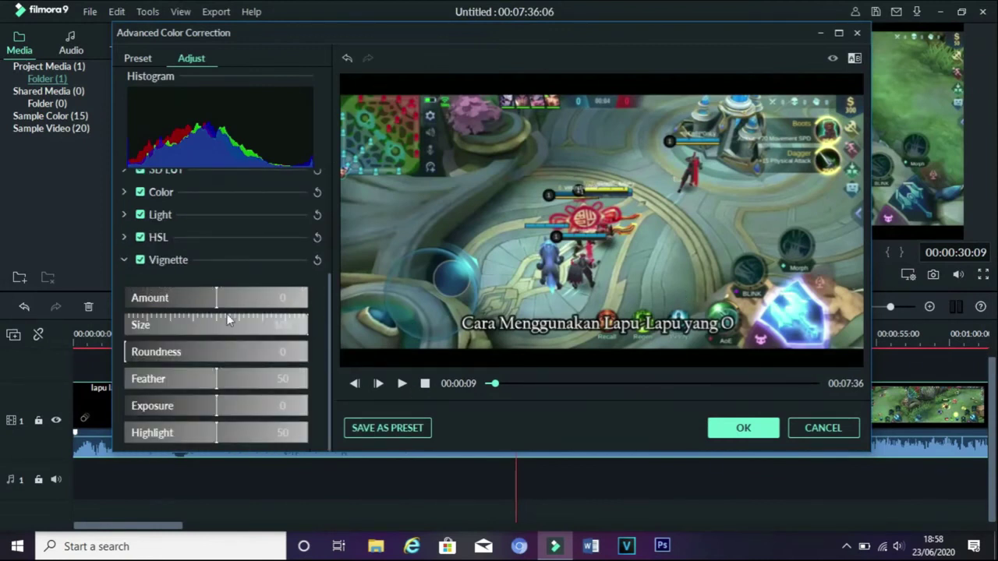
{"action": "left_click_drag", "start_coordinate": [218, 306], "coordinate": [142, 306]}
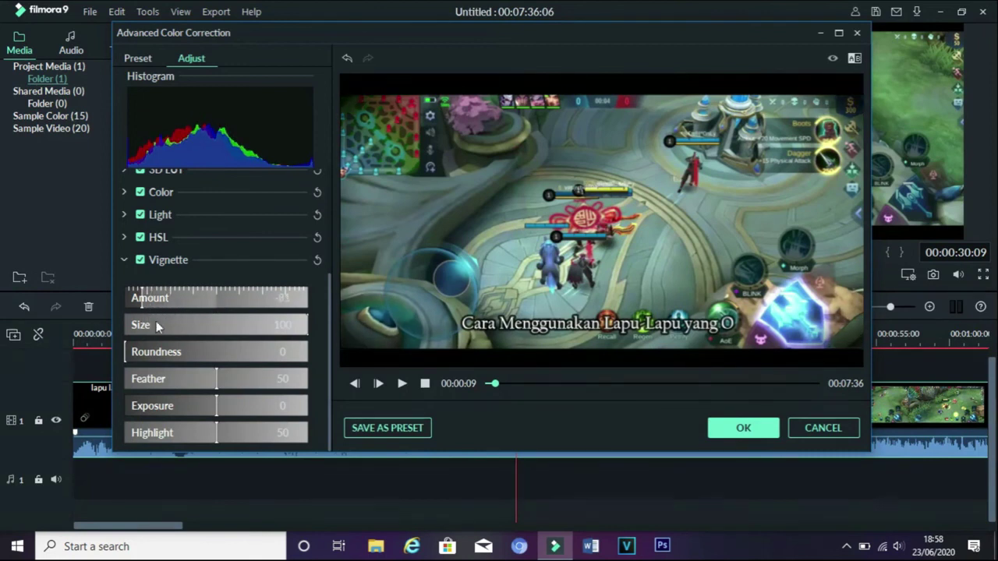
{"action": "left_click_drag", "start_coordinate": [218, 328], "coordinate": [354, 329]}
{"action": "left_click", "coordinate": [821, 428]}
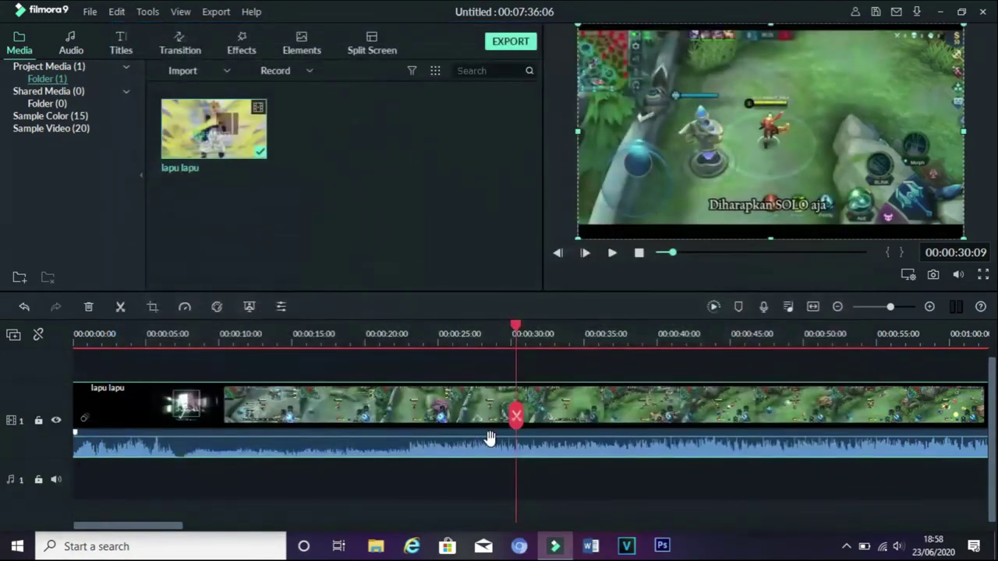
- Apply Green Screen to the clip with a Chroma Key offset of -39, and disable Chroma Key
{"action": "right_click", "coordinate": [623, 419]}
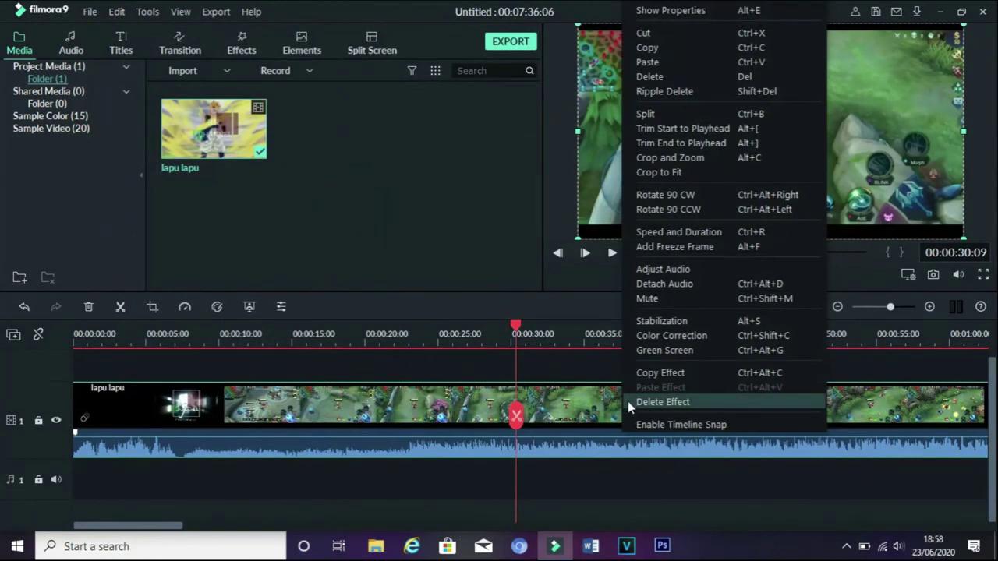
{"action": "left_click", "coordinate": [660, 352]}
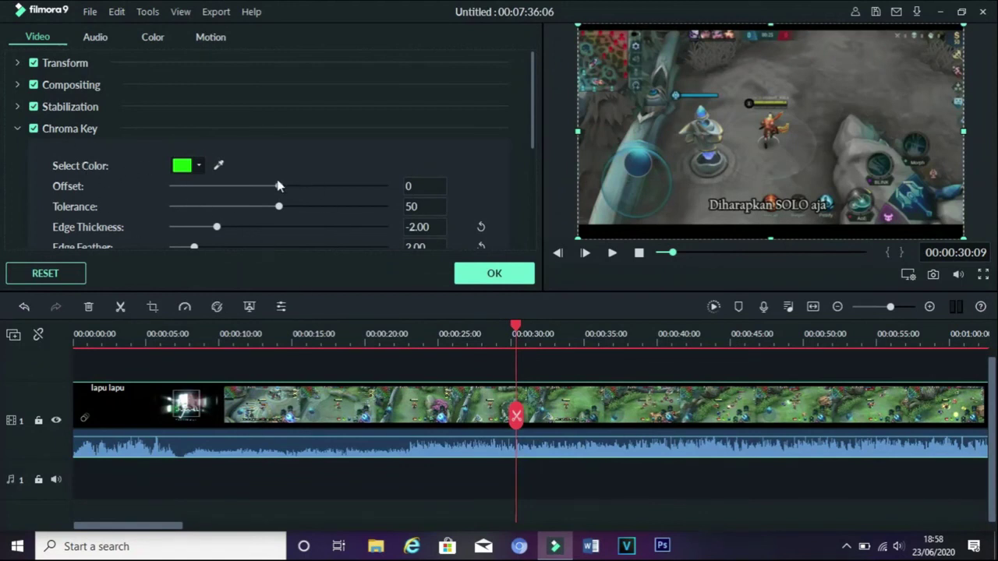
{"action": "left_click_drag", "start_coordinate": [278, 189], "coordinate": [237, 188]}
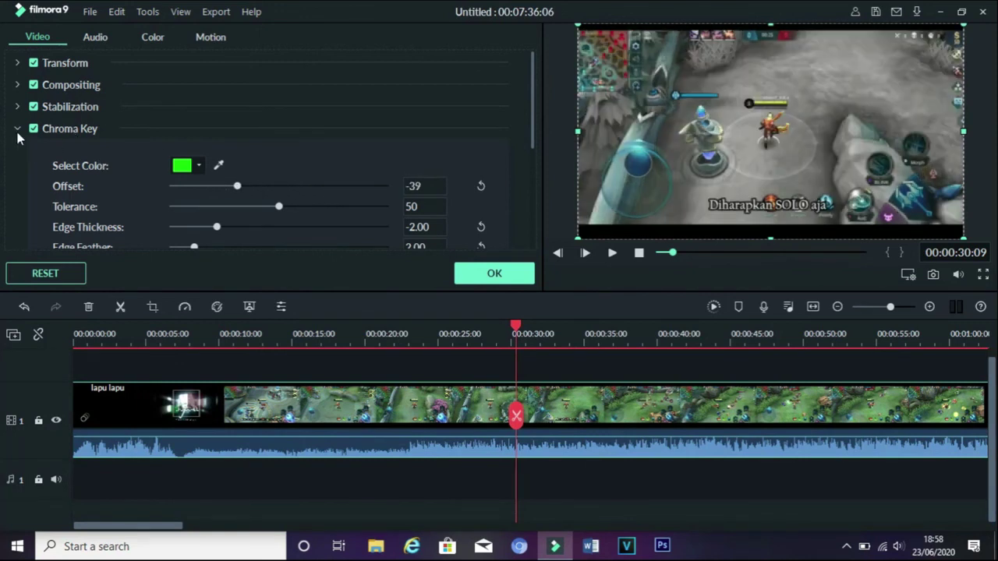
{"action": "left_click", "coordinate": [33, 130]}
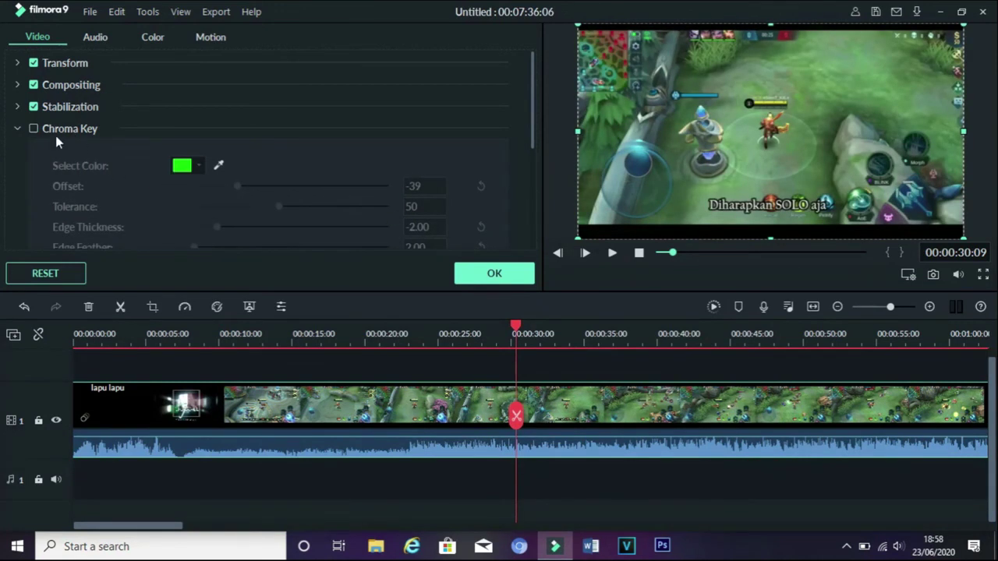
- Re-enable Chroma Key to set its offset to -34, then disable it again and confirm the clip settings
{"action": "left_click", "coordinate": [33, 130]}
{"action": "mouse_move", "coordinate": [237, 187]}
{"action": "left_mouse_down"}
{"action": "mouse_move", "coordinate": [314, 194]}
{"action": "mouse_move", "coordinate": [242, 189]}
{"action": "left_mouse_up"}
{"action": "left_click", "coordinate": [34, 129]}
{"action": "right_click", "coordinate": [549, 411]}
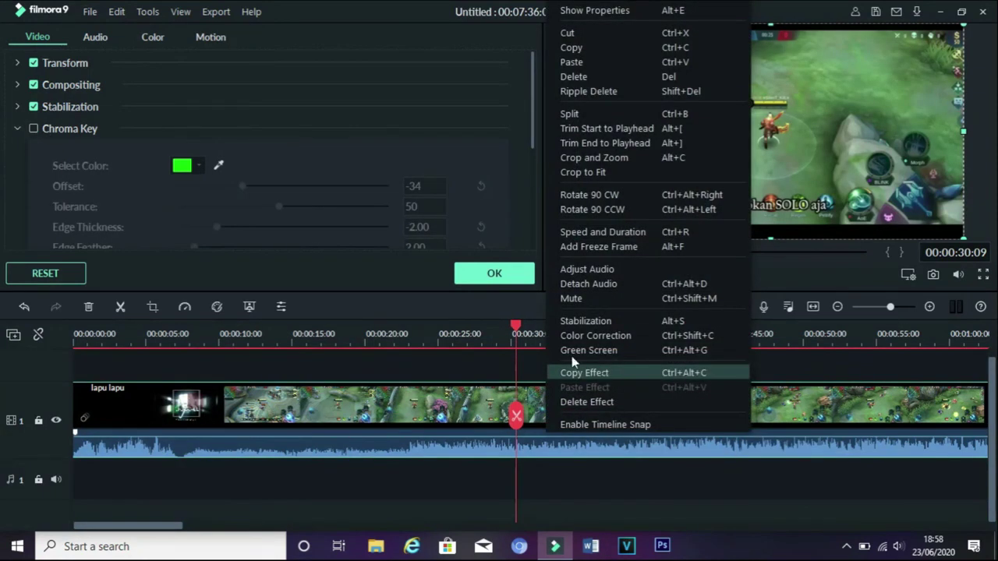
{"action": "left_click", "coordinate": [461, 269]}
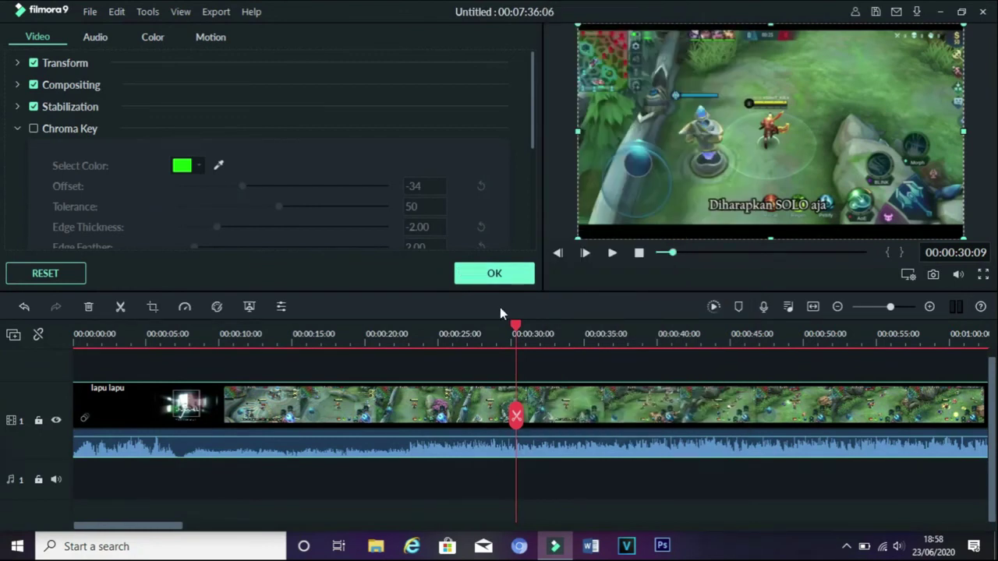
{"action": "left_click", "coordinate": [499, 275]}
{"action": "right_click", "coordinate": [464, 401]}
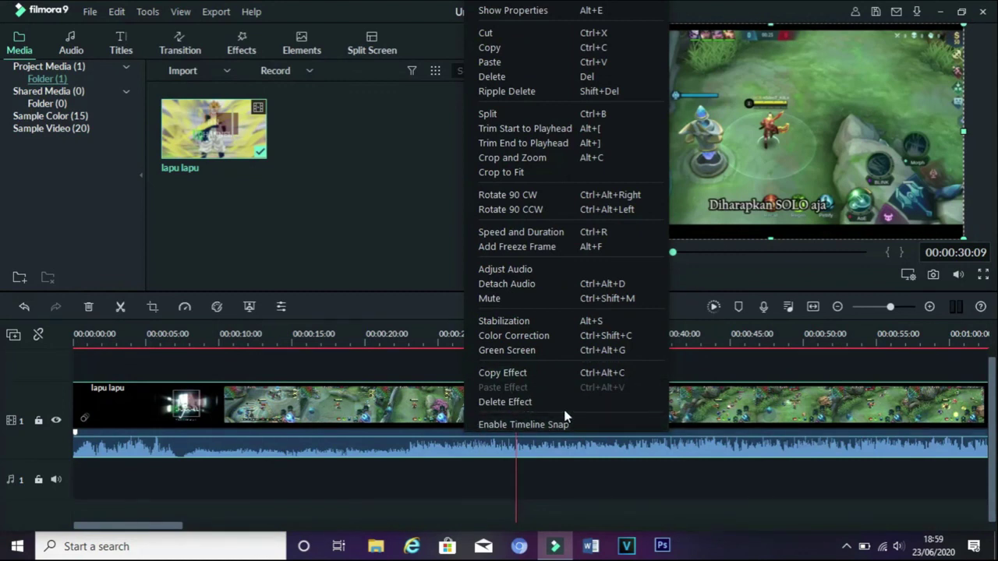
{"action": "left_click", "coordinate": [407, 413]}
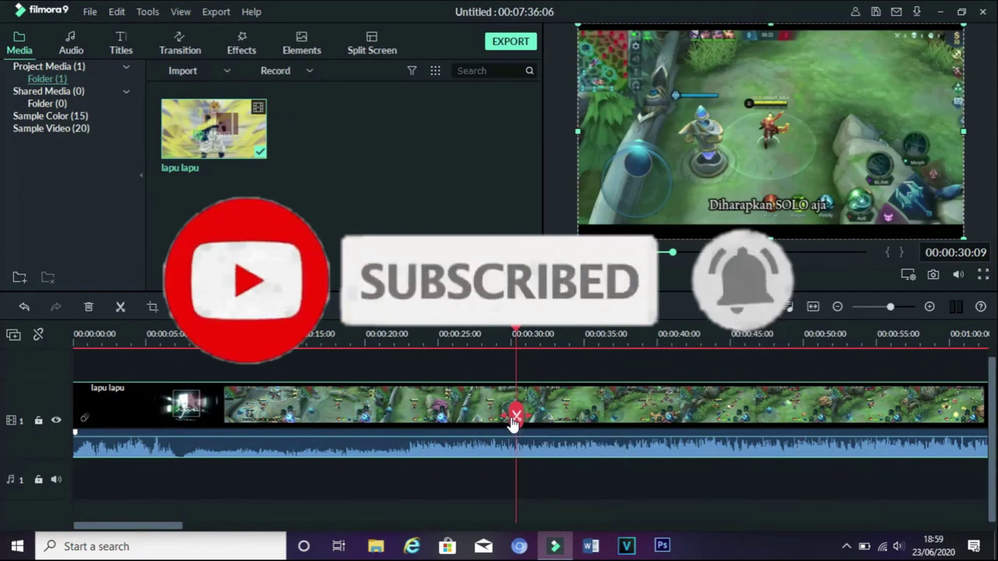
{"action": "left_click", "coordinate": [847, 546]}
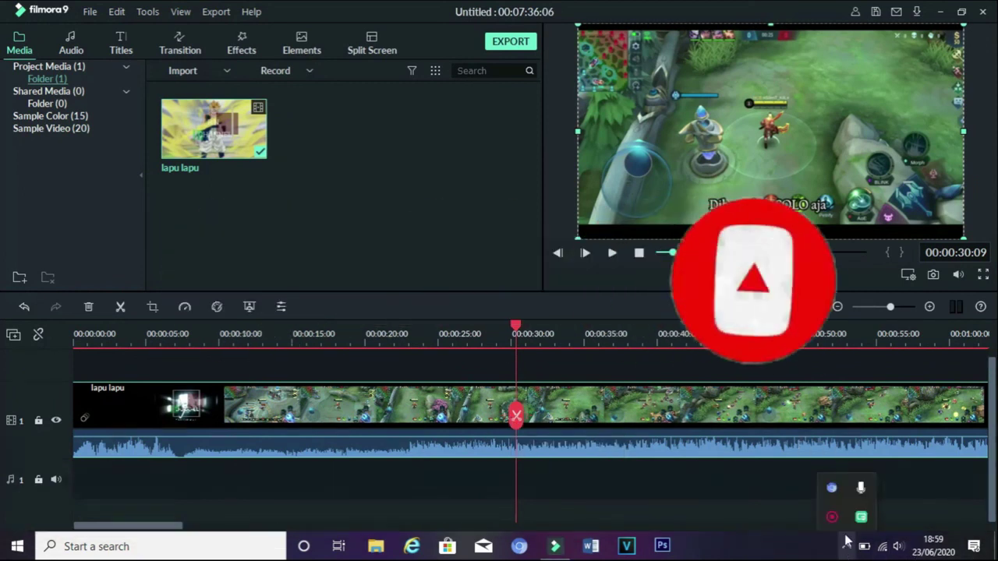